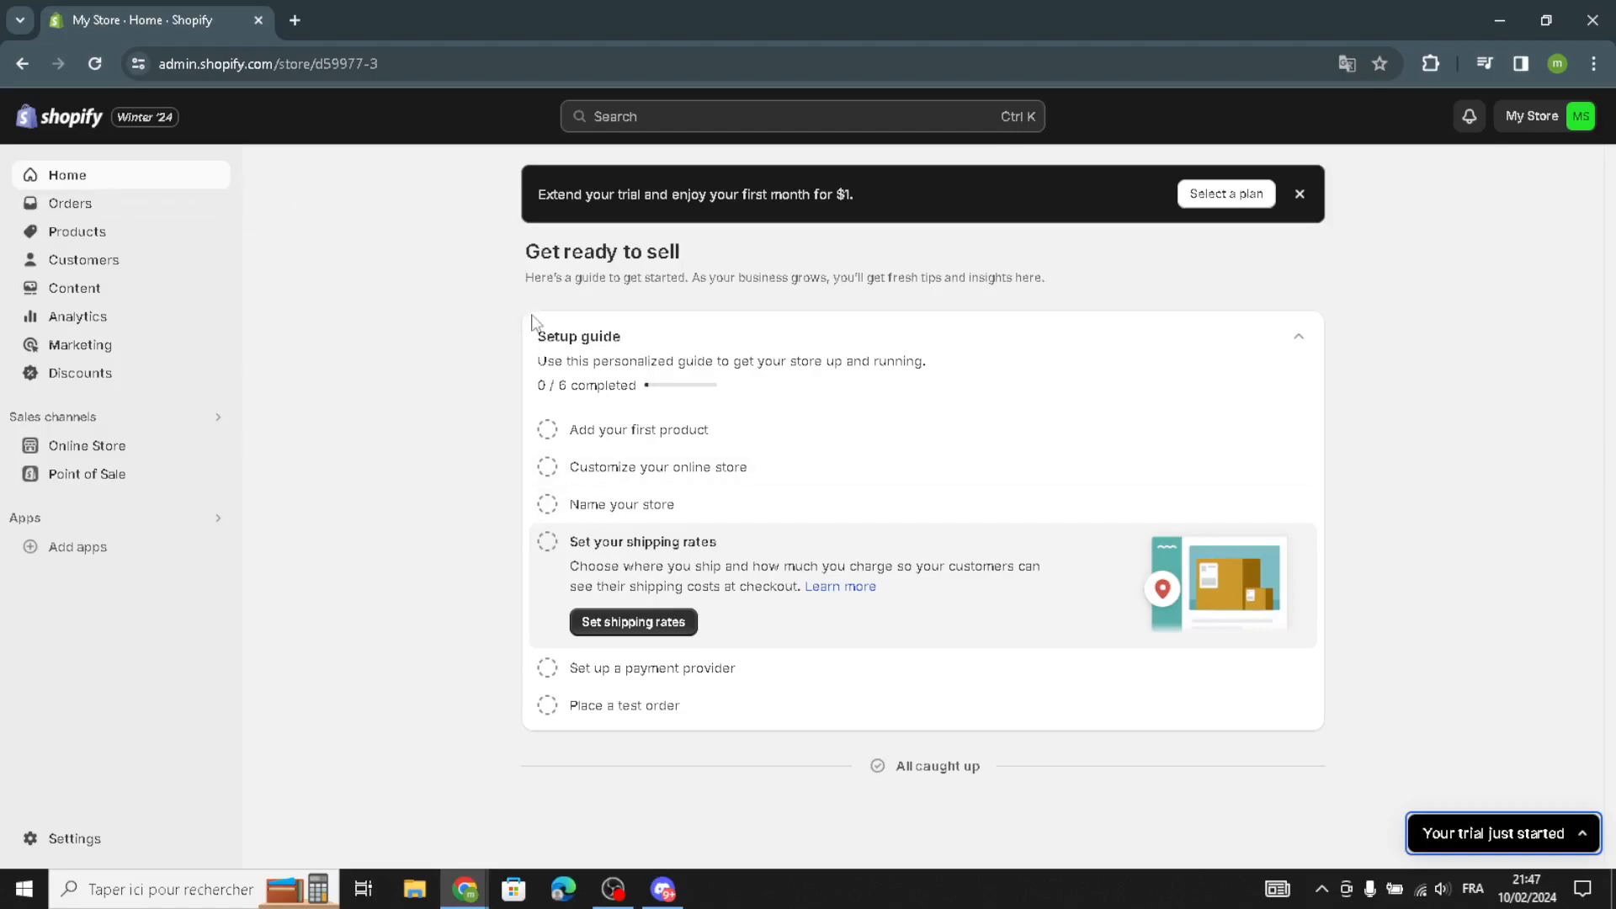
Mark the "Add your first product" setup task as done and open the form for adding a product
{"action": "left_click", "coordinate": [545, 431]}
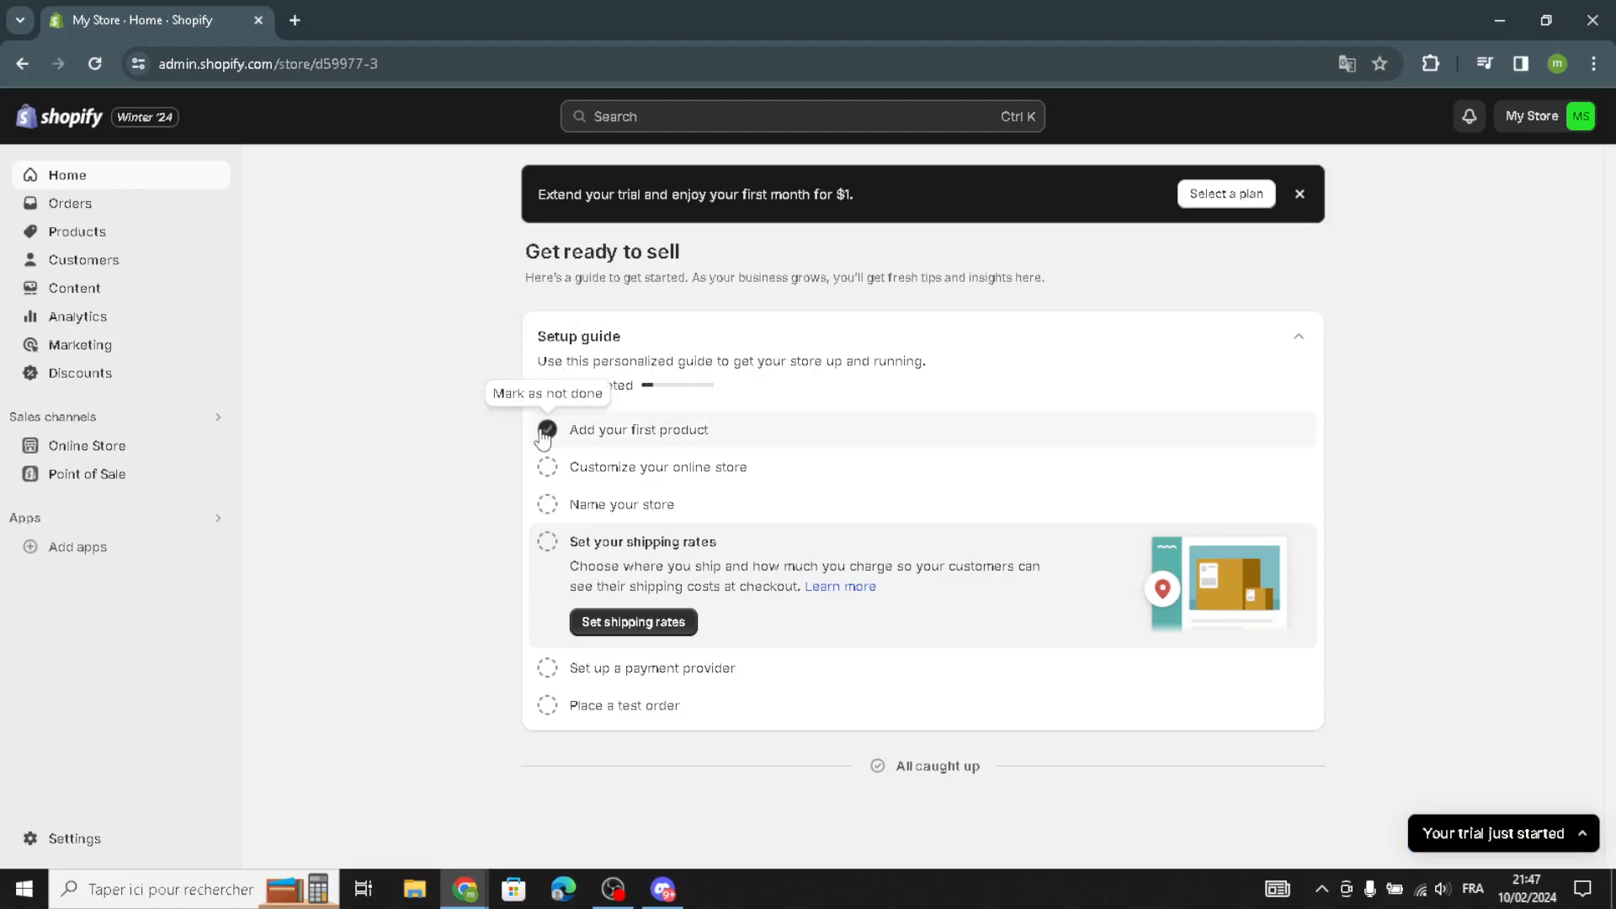
{"action": "left_click", "coordinate": [579, 431]}
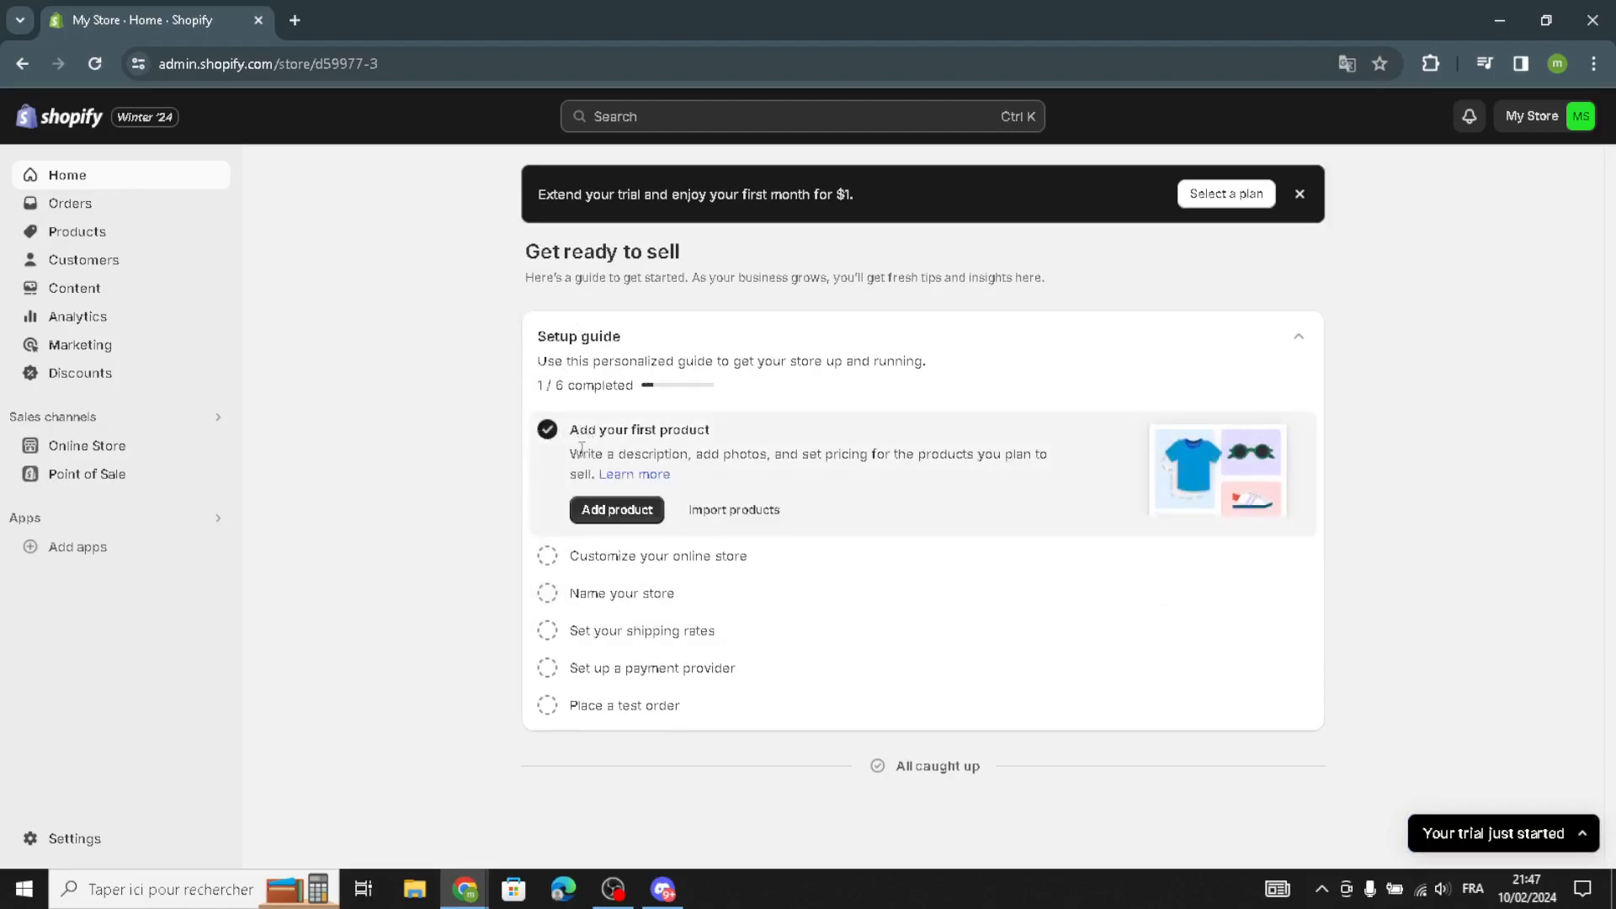
{"action": "left_click", "coordinate": [583, 503]}
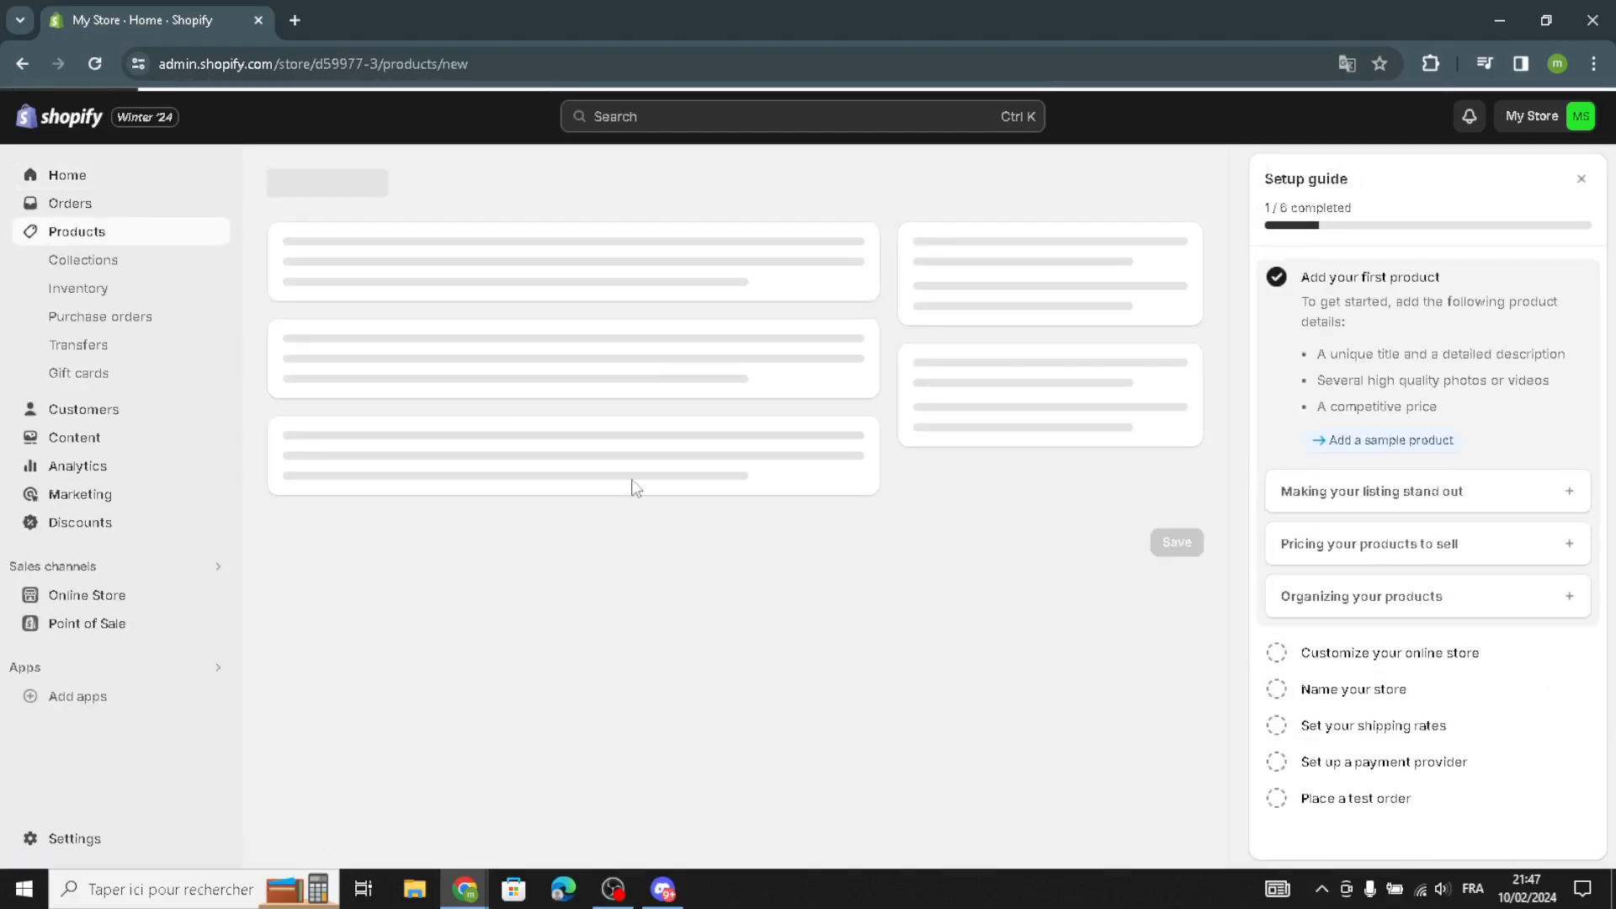
Examine the new product form, including the description formatting and generator options, media, pricing, inventory, shipping, variants and search engine listing
{"action": "left_click", "coordinate": [353, 277]}
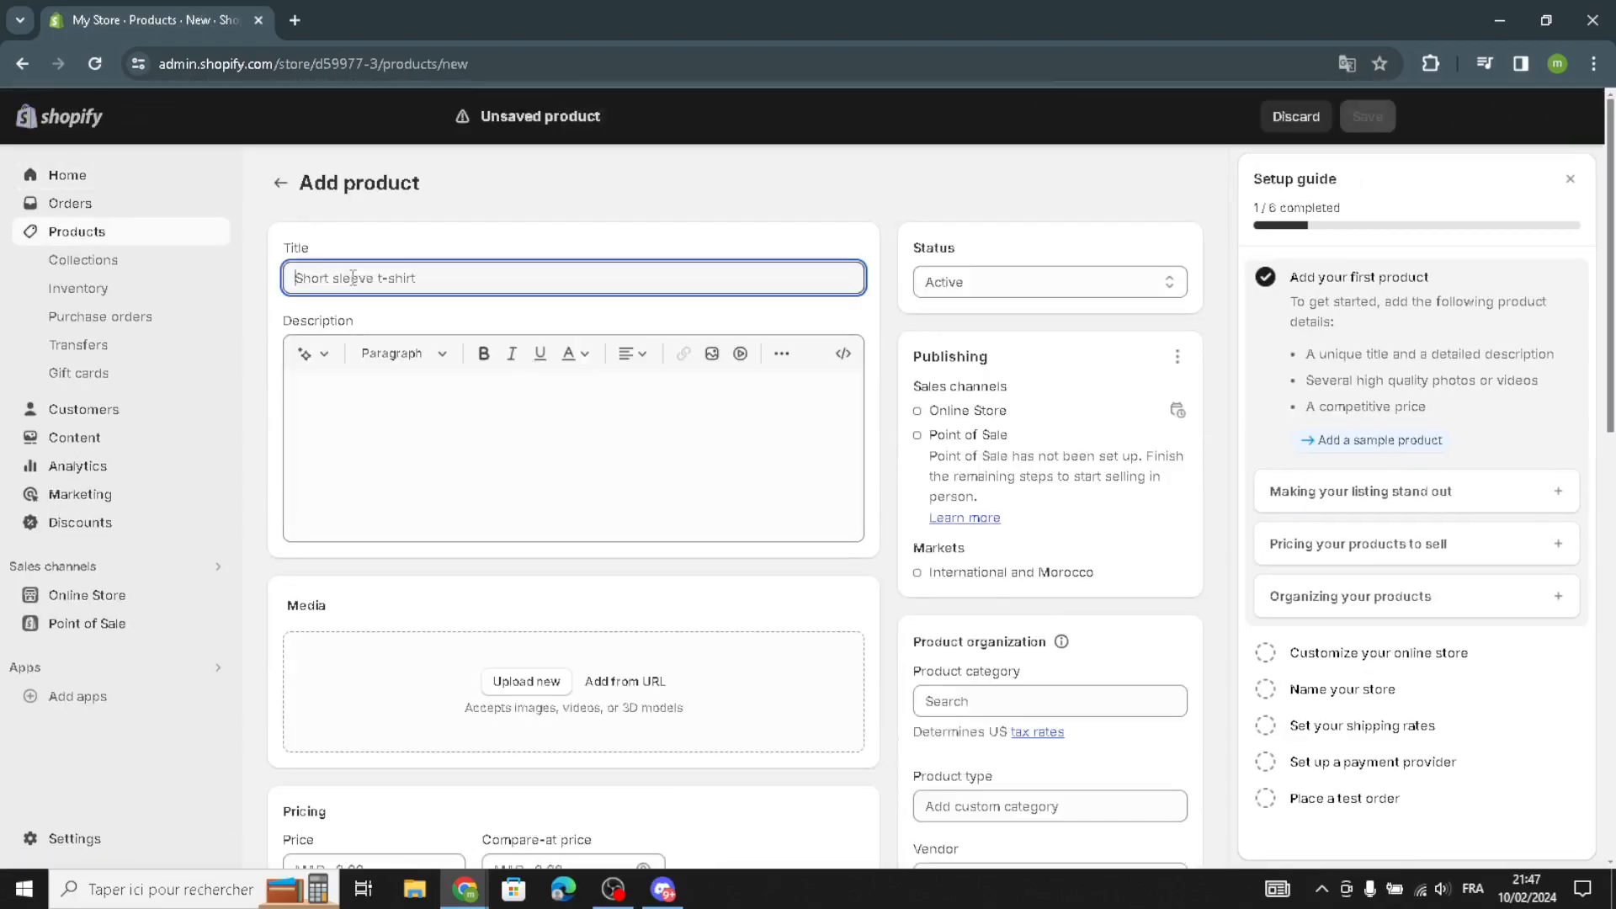
{"action": "left_click", "coordinate": [389, 354]}
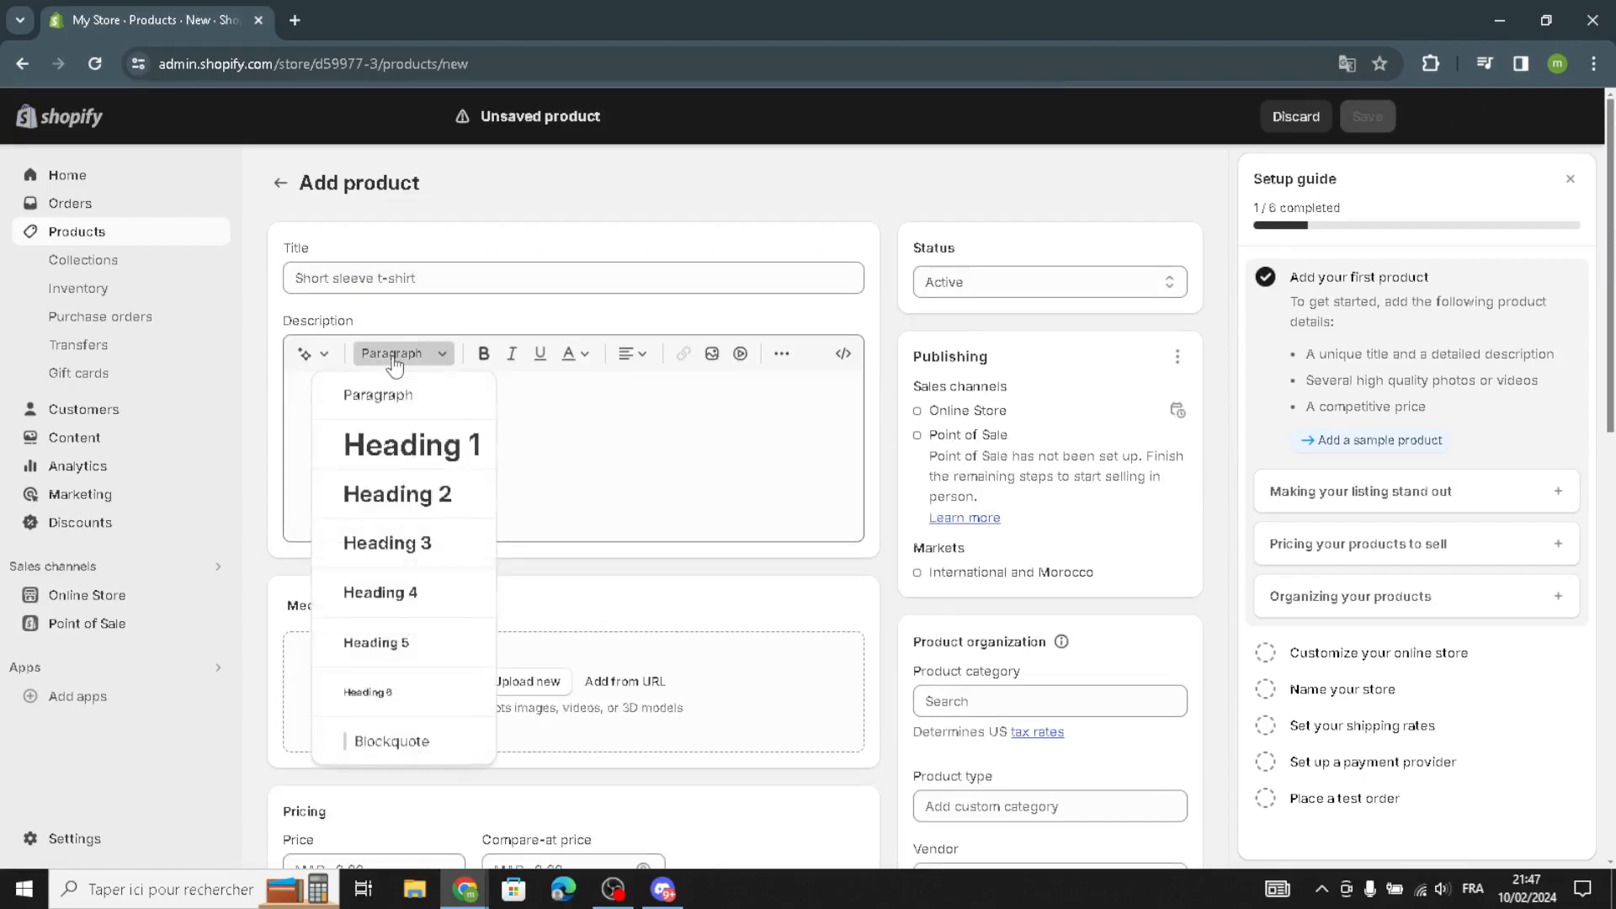
{"action": "left_click", "coordinate": [362, 352]}
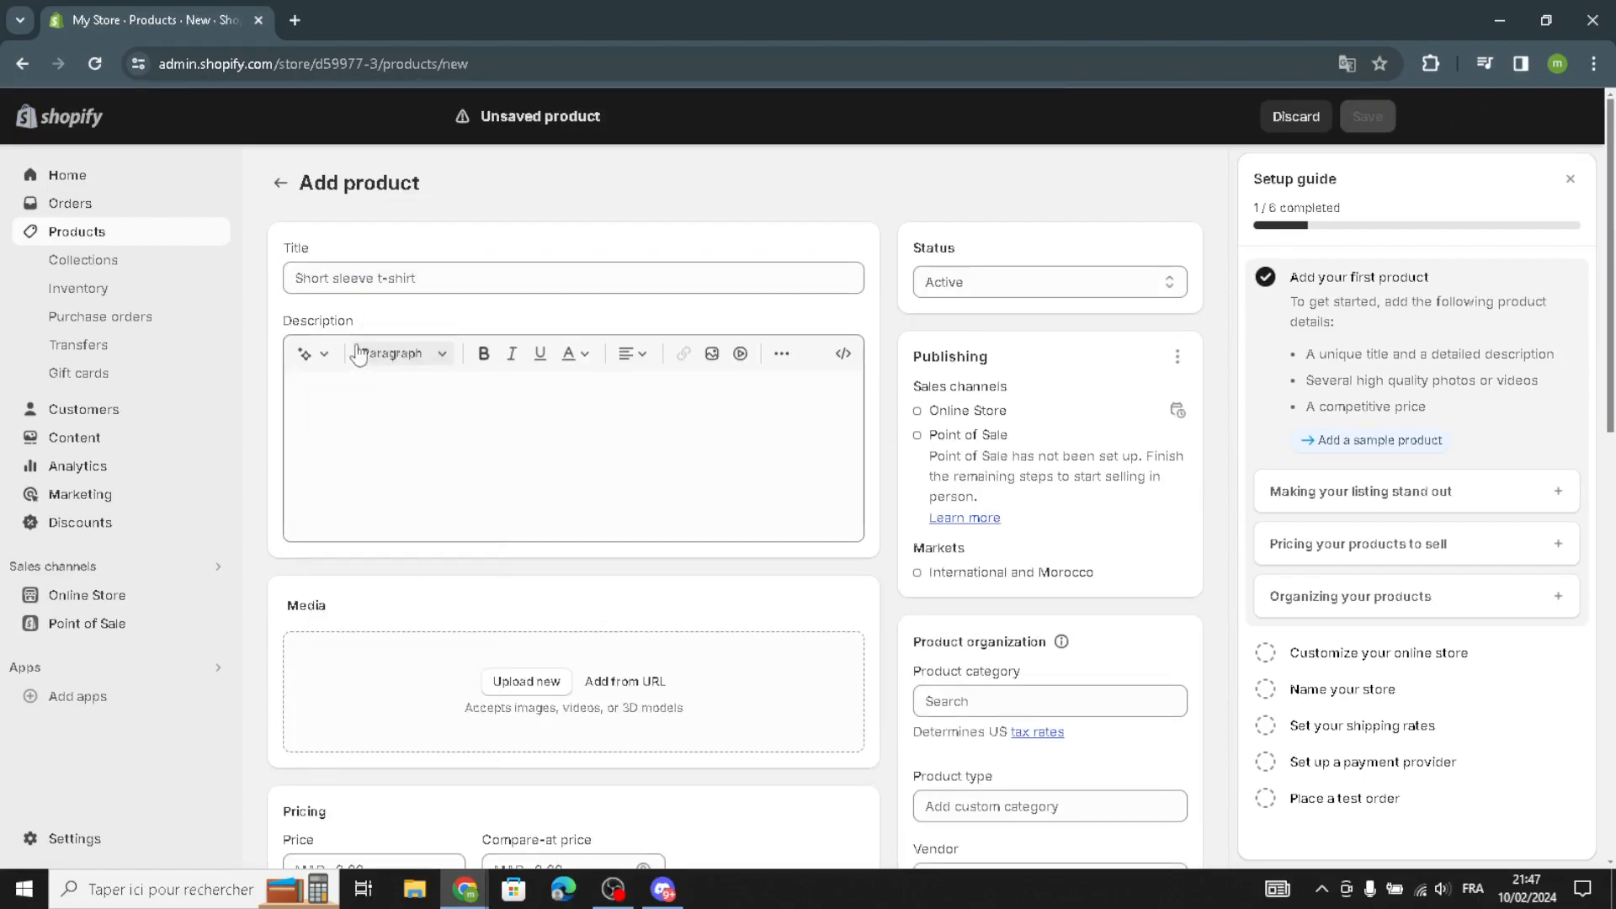
{"action": "left_click", "coordinate": [329, 355]}
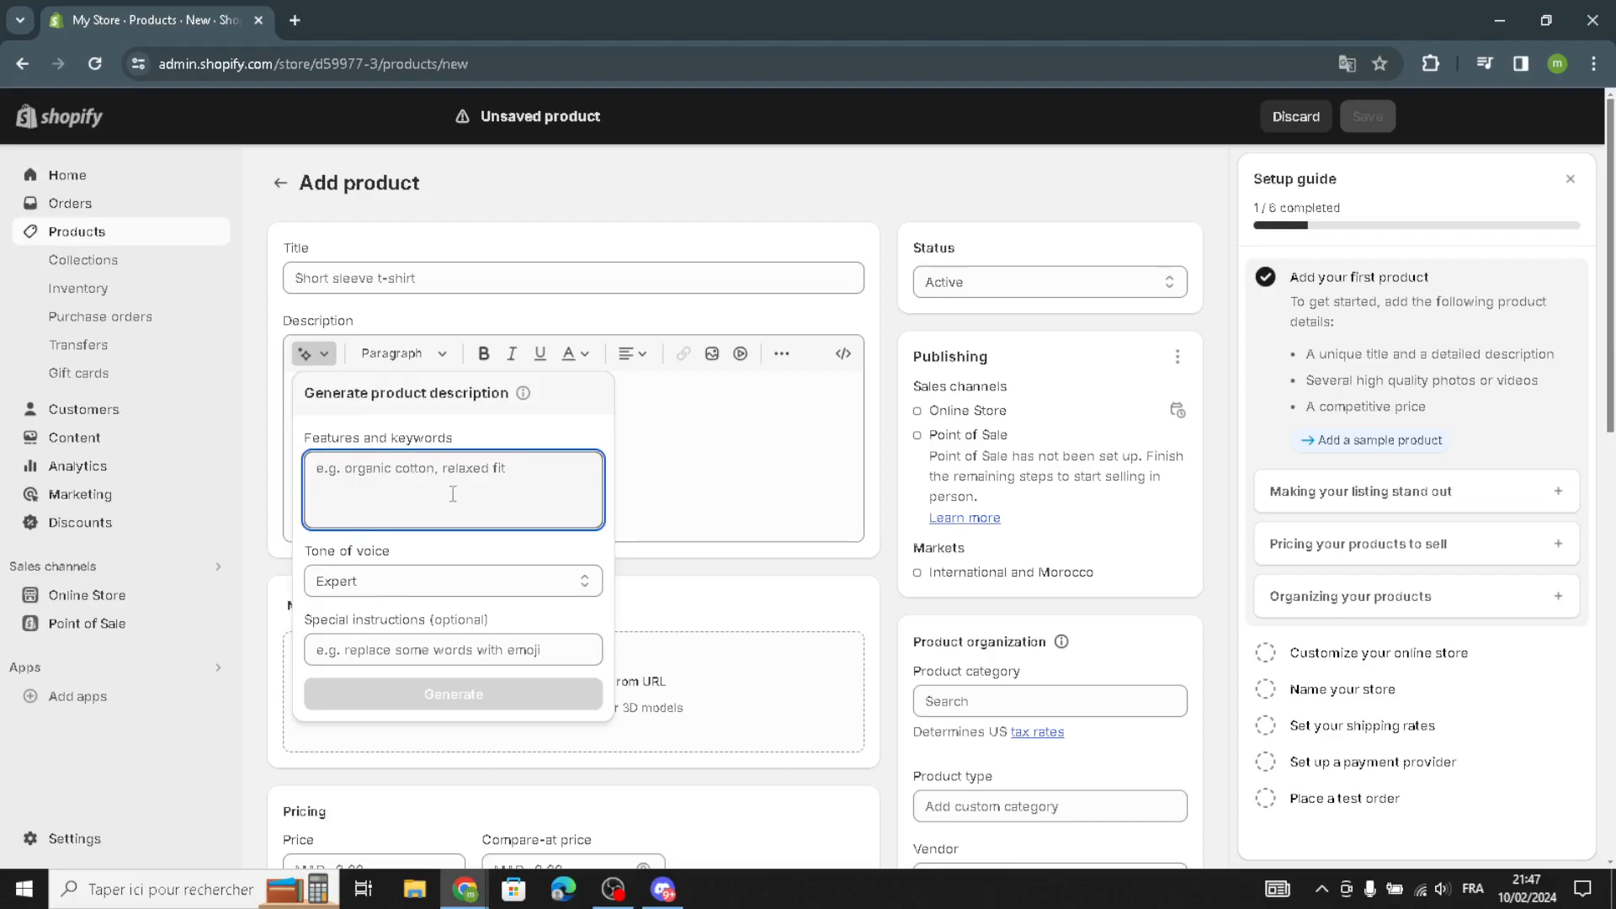
{"action": "left_click", "coordinate": [710, 451]}
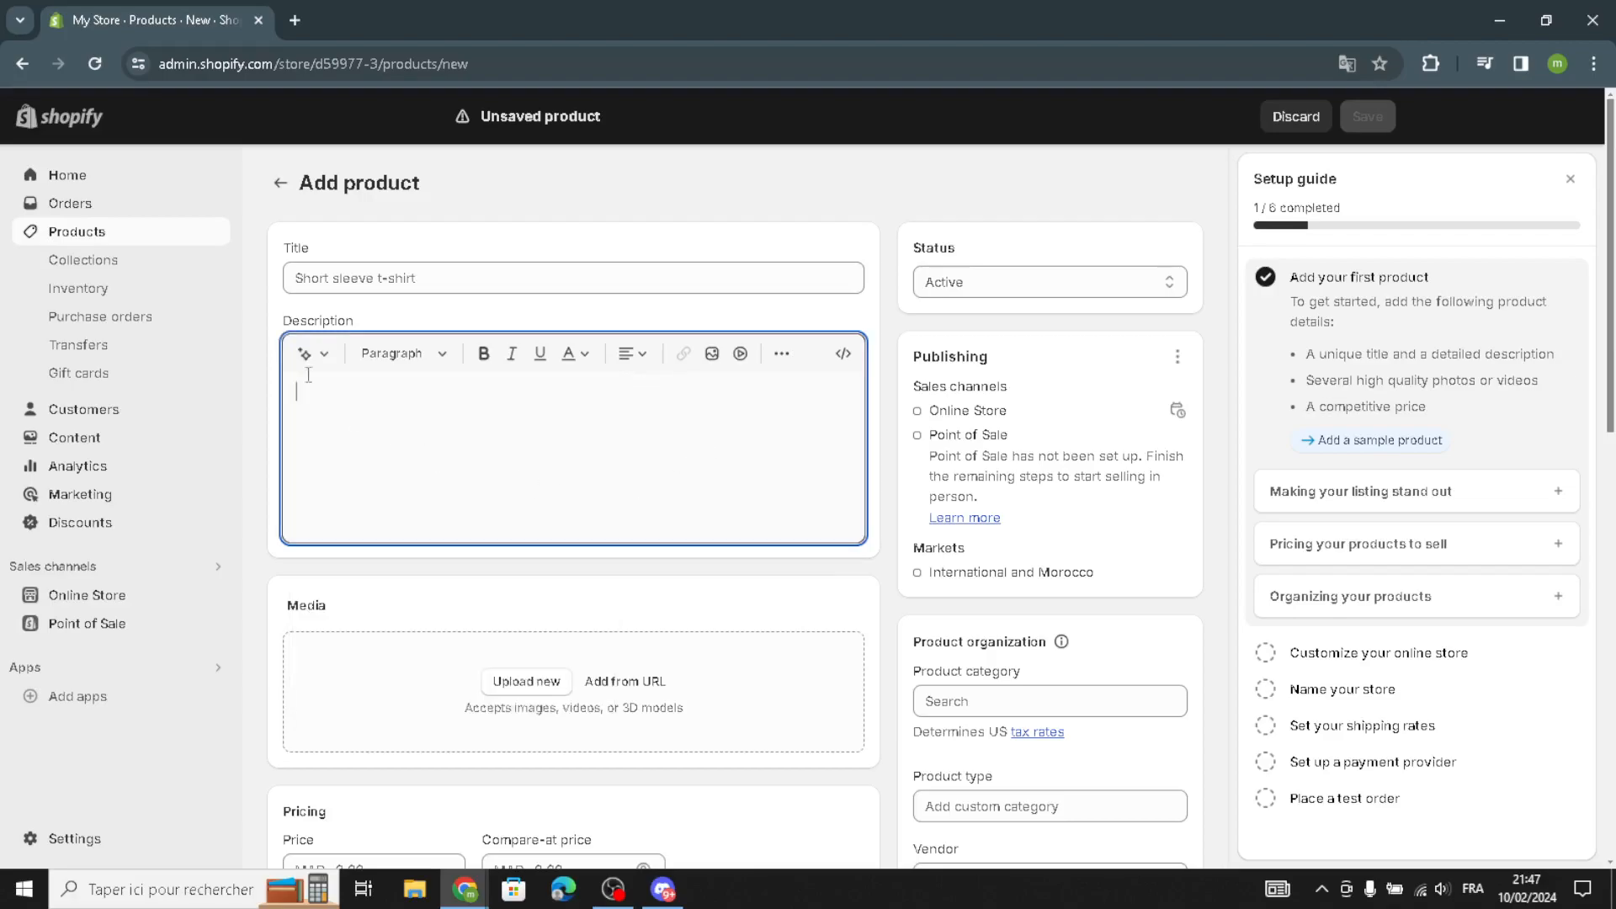
{"action": "scroll", "coordinate": [394, 608], "scroll_direction": "down", "scroll_amount": 2}
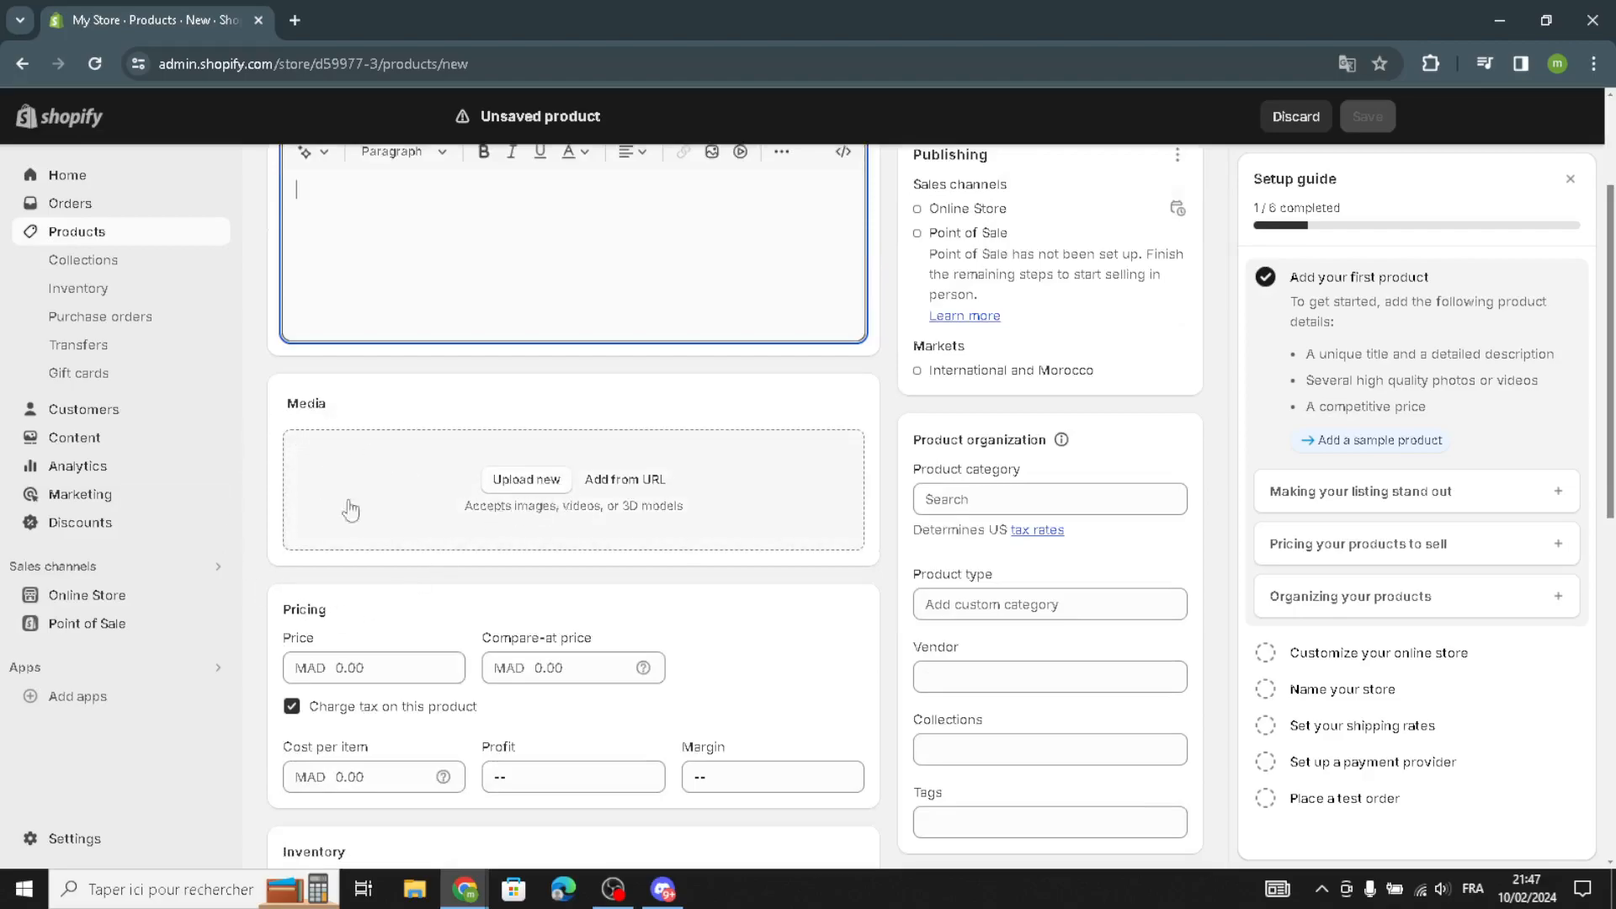
{"action": "scroll", "coordinate": [361, 522], "scroll_direction": "down", "scroll_amount": 3}
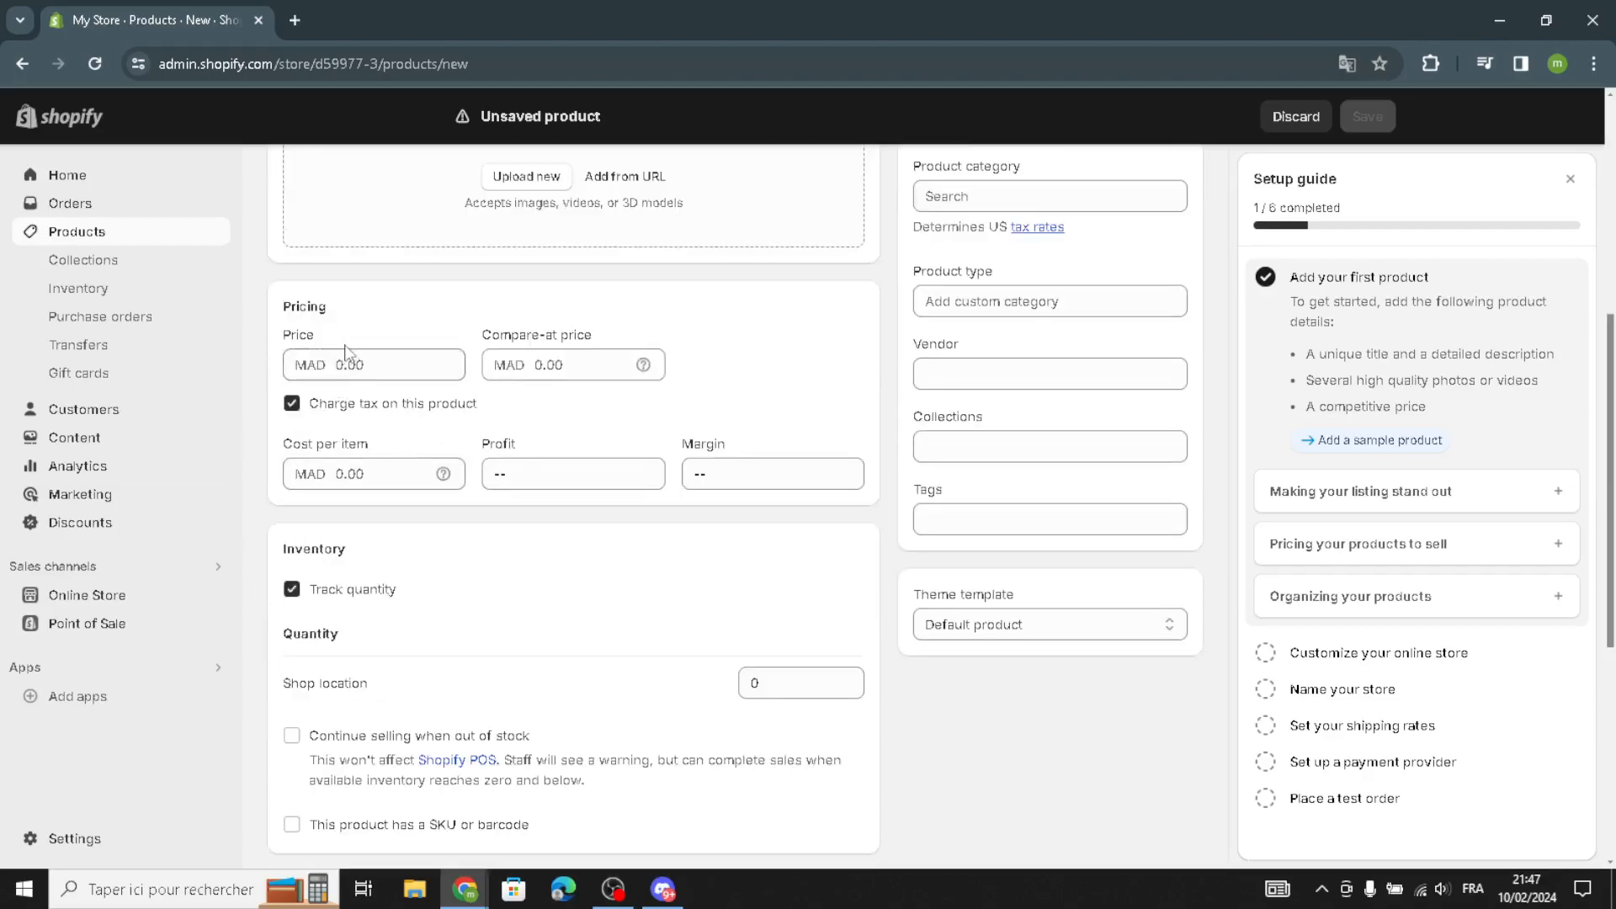
{"action": "scroll", "coordinate": [385, 454], "scroll_direction": "down", "scroll_amount": 1}
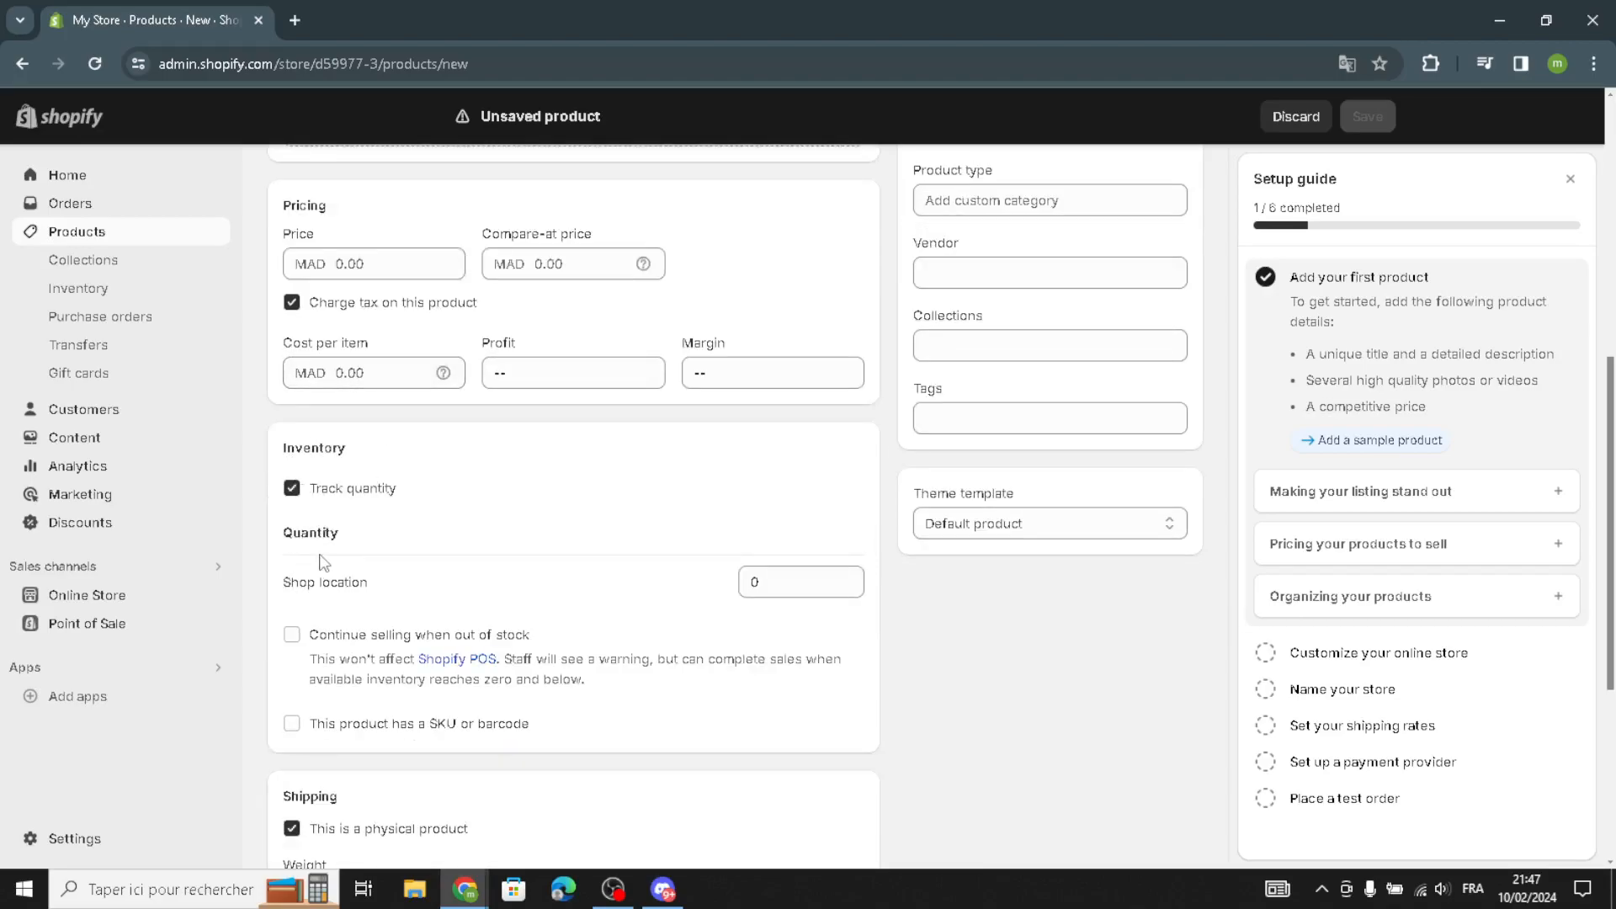
{"action": "scroll", "coordinate": [324, 563], "scroll_direction": "down", "scroll_amount": 3}
{"action": "scroll", "coordinate": [313, 546], "scroll_direction": "down", "scroll_amount": 1}
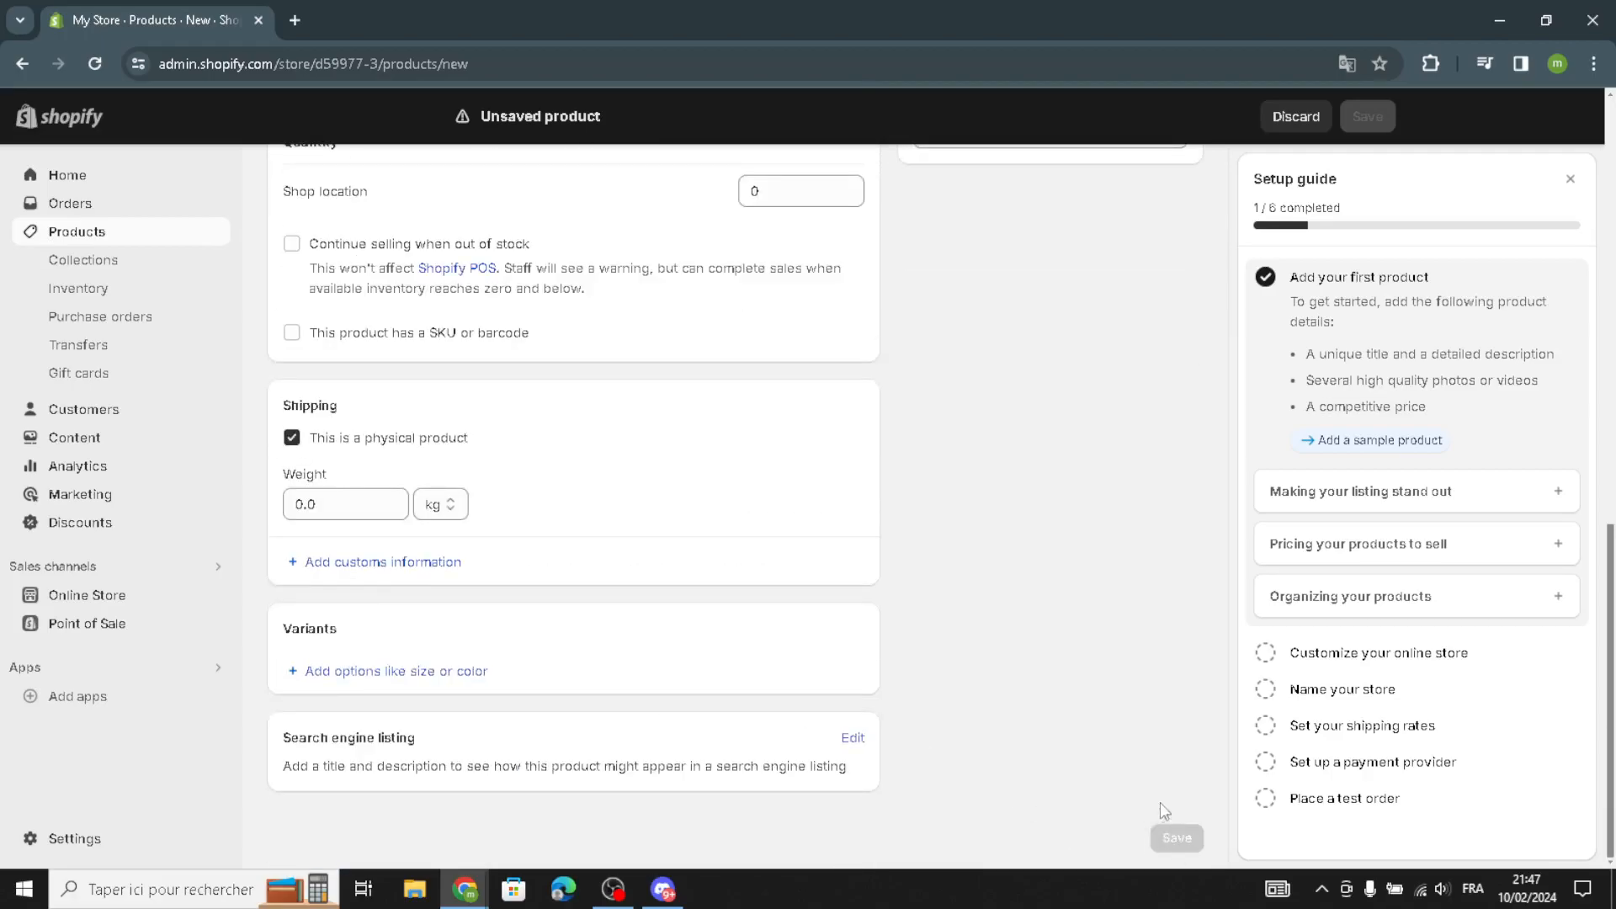
Mark the "Customize your online store" setup task as done and view the store name settings without changing them
{"action": "left_click", "coordinate": [1321, 664]}
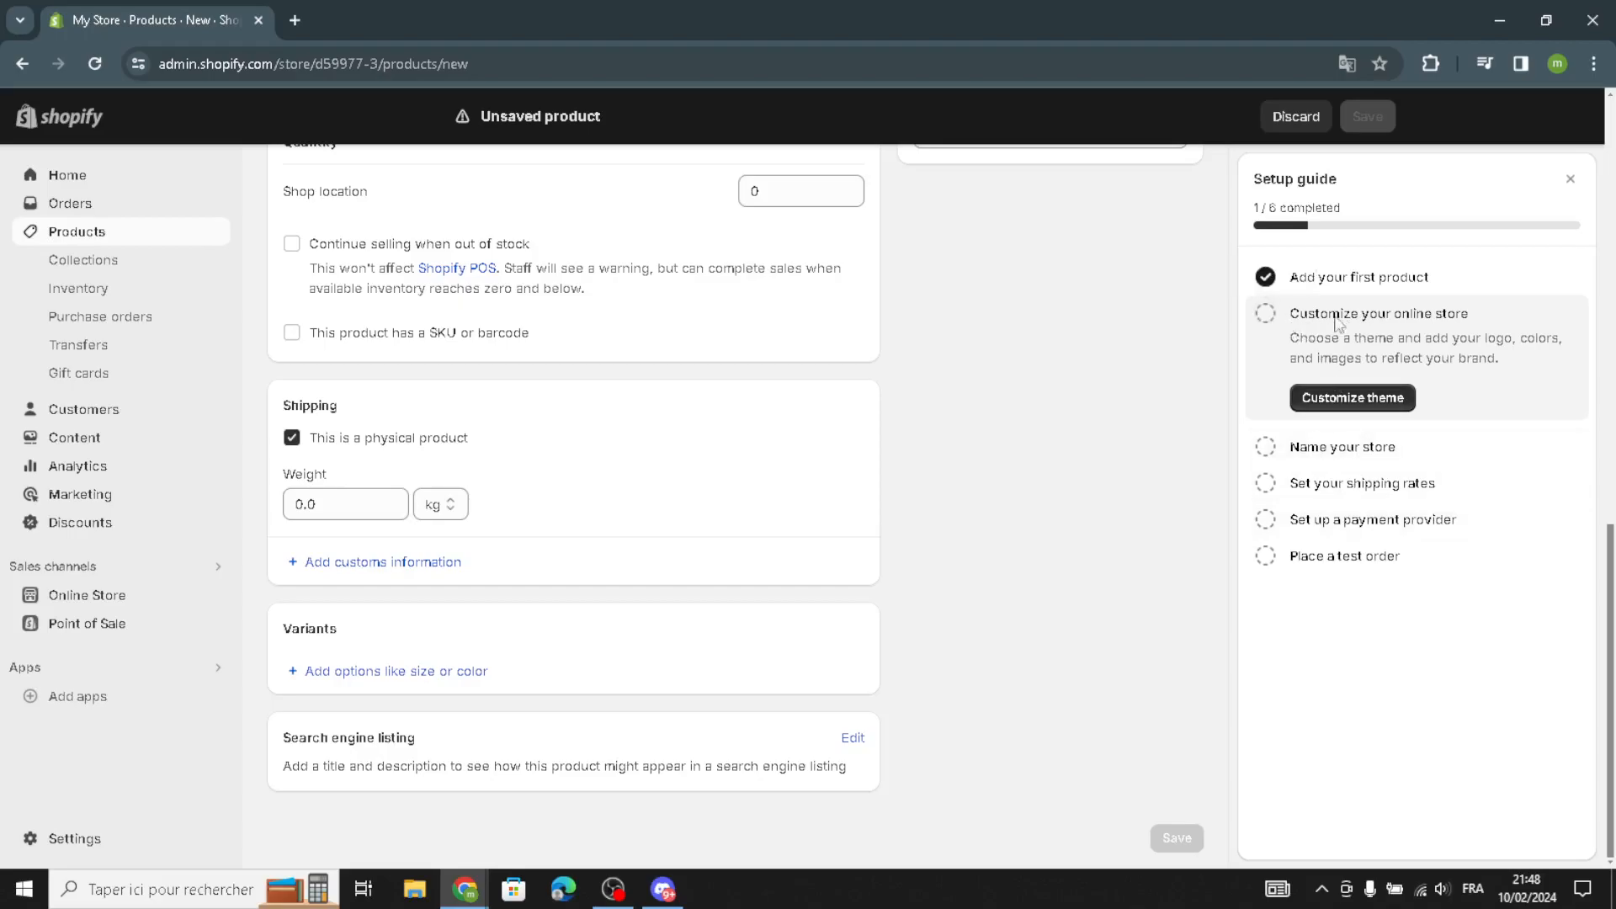
{"action": "left_click", "coordinate": [1265, 313]}
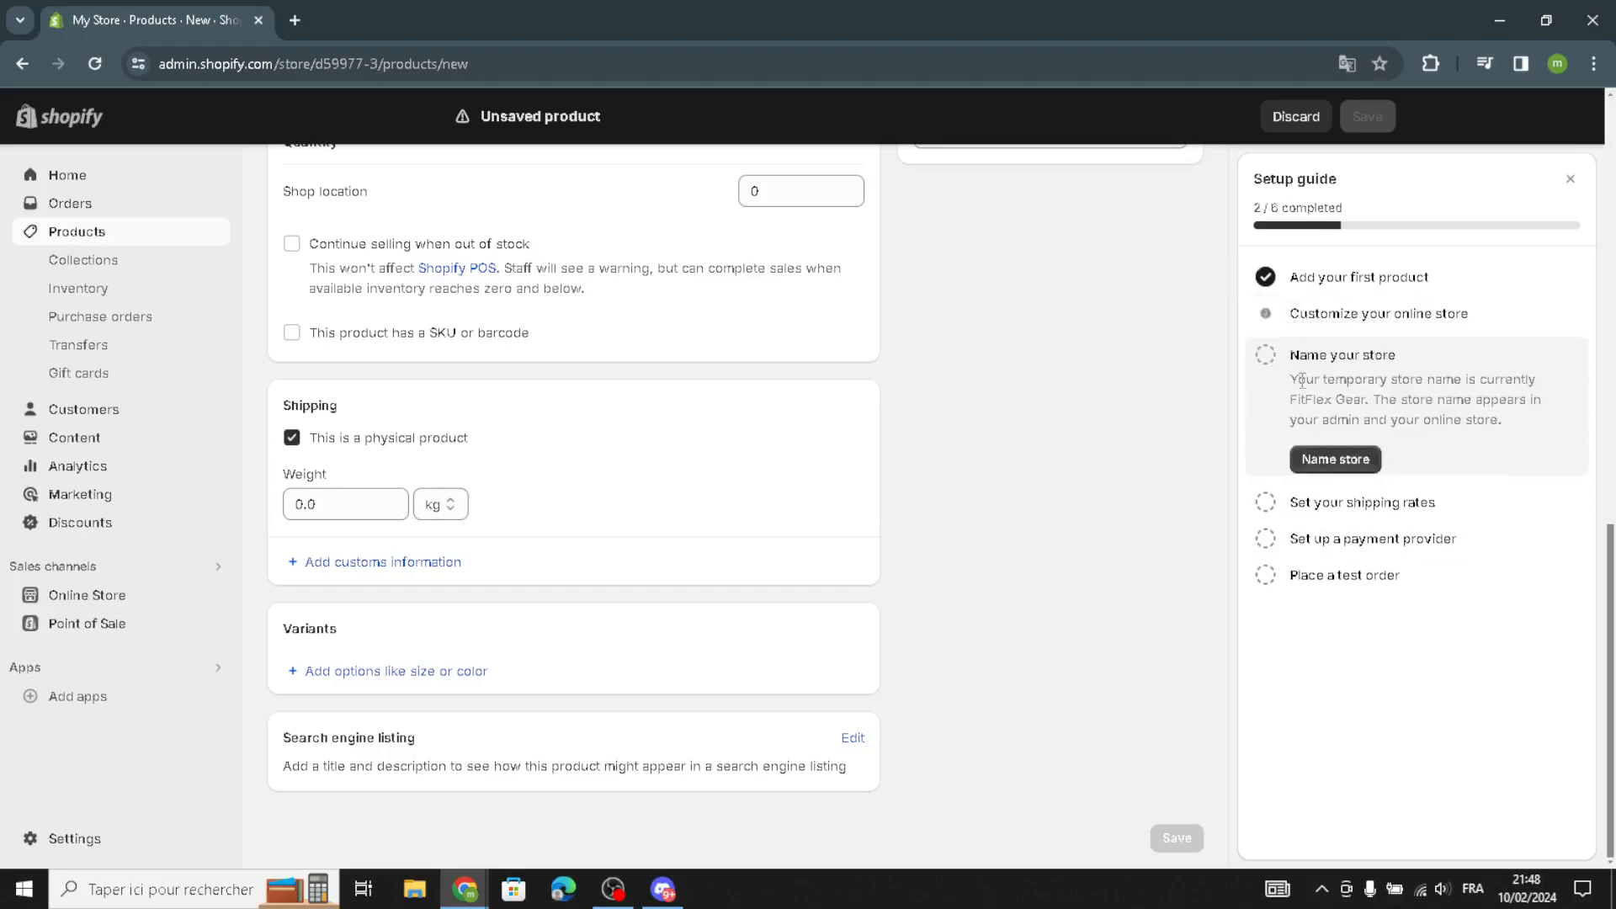
{"action": "left_click", "coordinate": [1324, 454]}
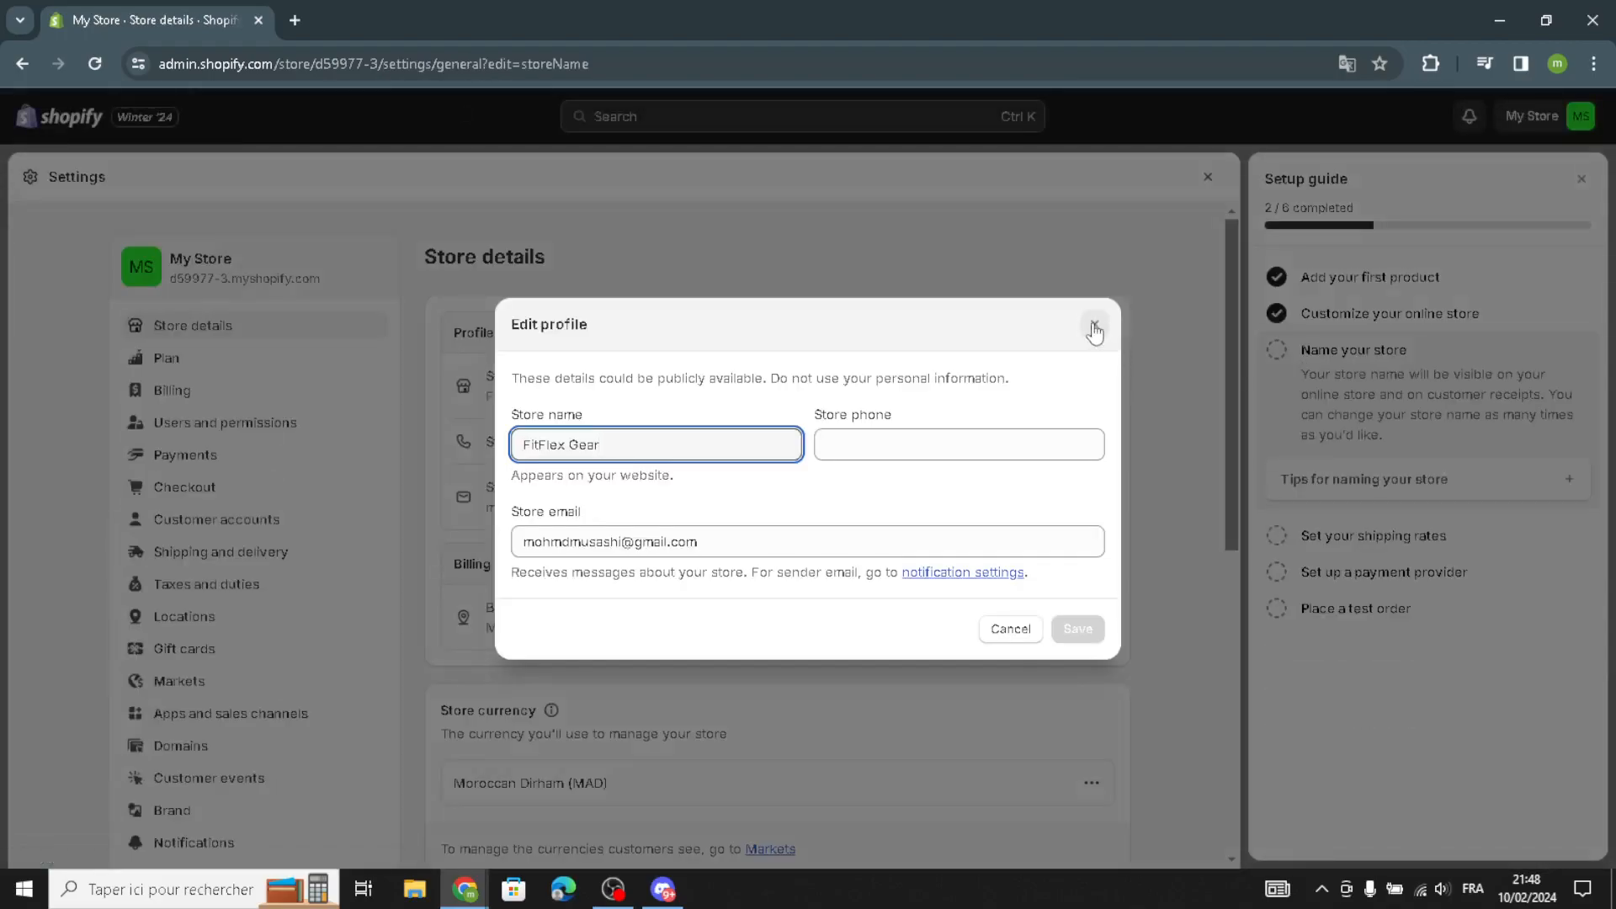
{"action": "left_click", "coordinate": [1094, 328]}
Open theme customization from the setup guide and browse the themes offered for the online store
{"action": "left_click", "coordinate": [1322, 315]}
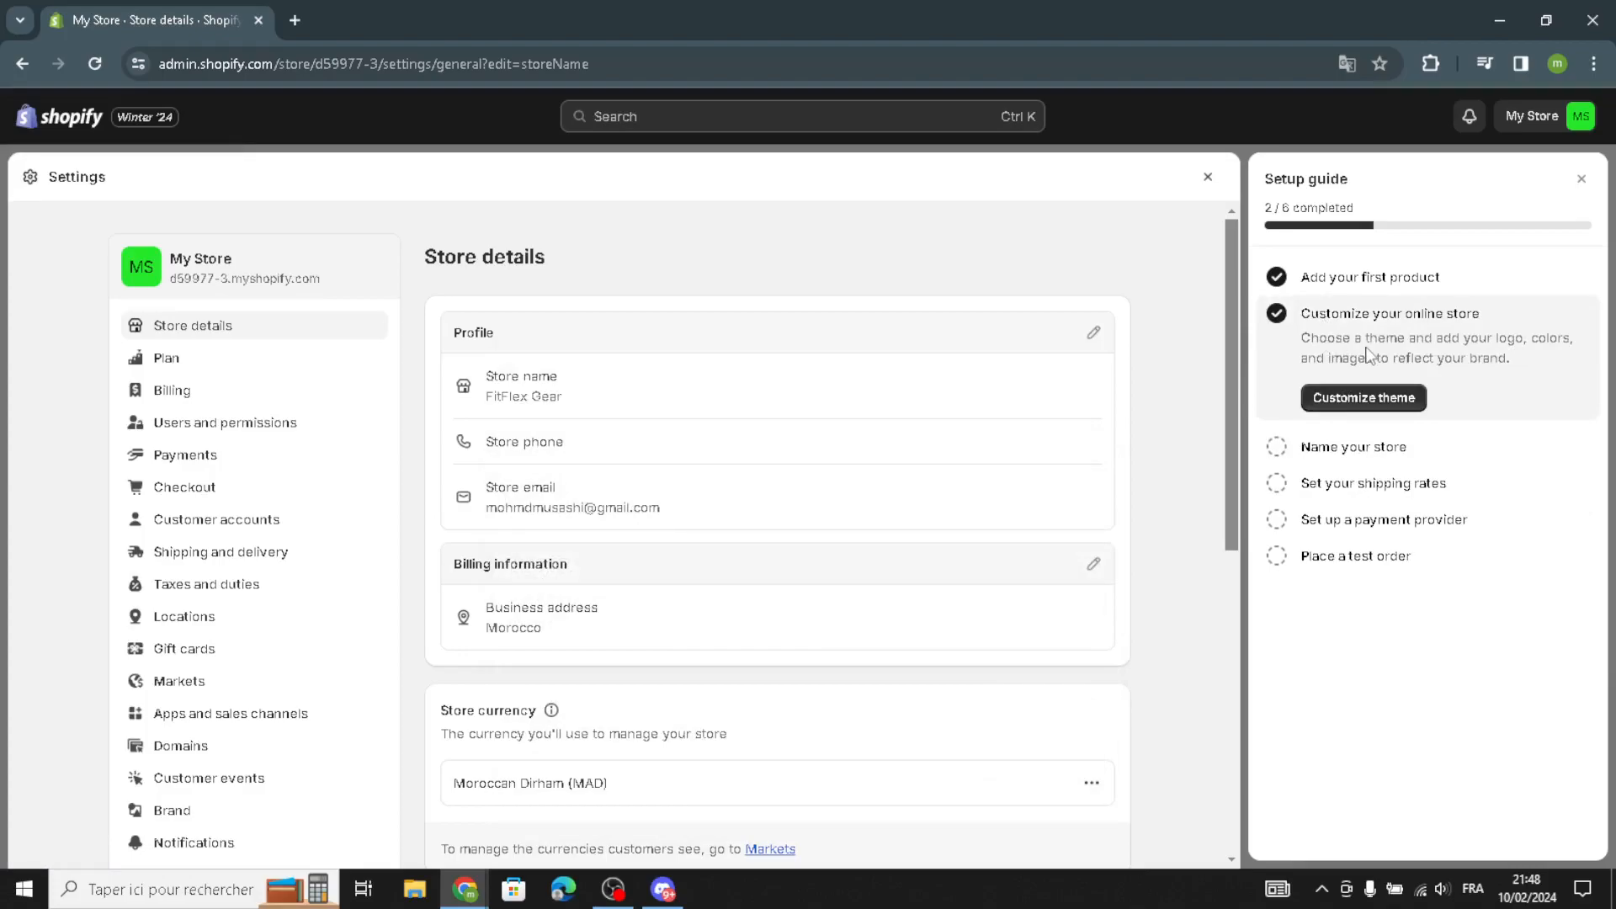
{"action": "left_click", "coordinate": [1343, 397]}
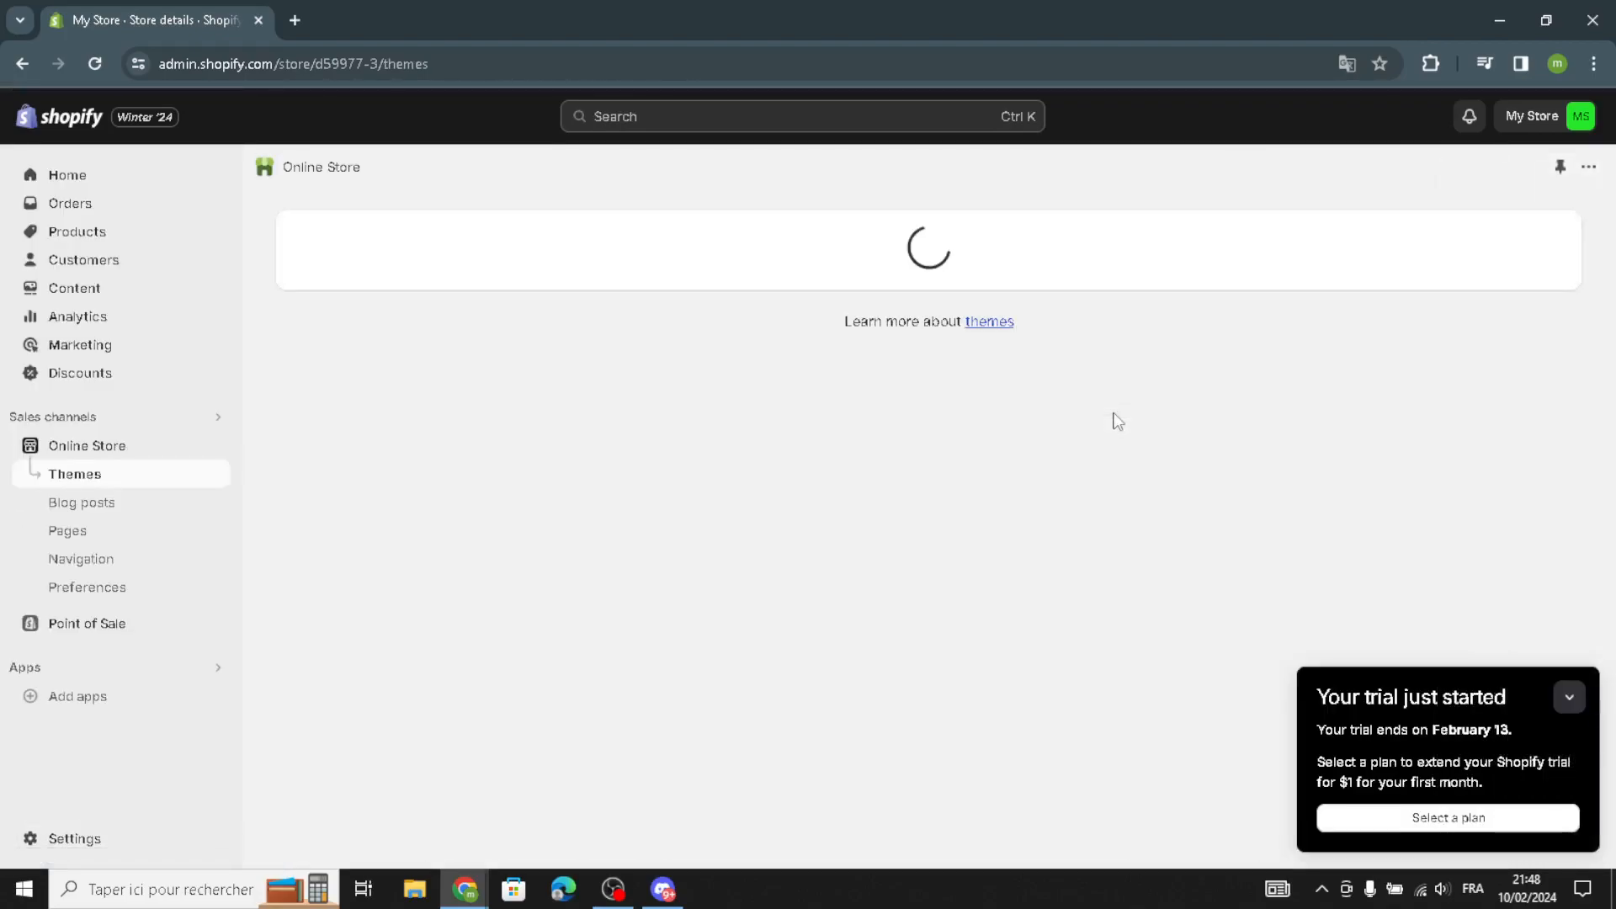
{"action": "scroll", "coordinate": [803, 574], "scroll_direction": "down", "scroll_amount": 4}
{"action": "scroll", "coordinate": [802, 574], "scroll_direction": "up", "scroll_amount": 4}
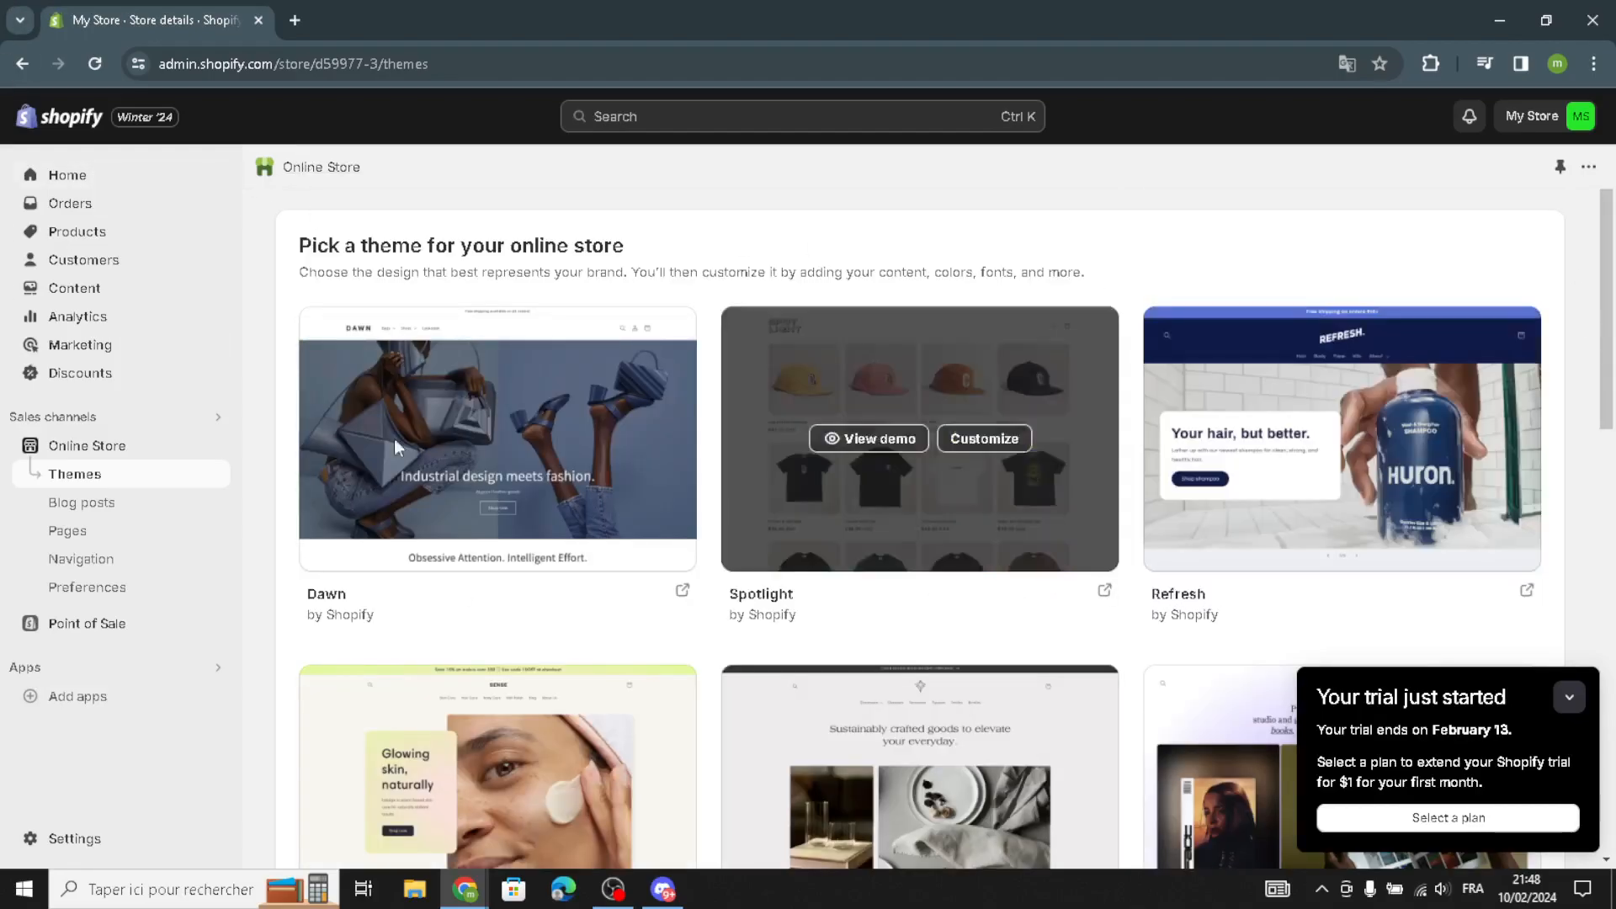
Mark the "Name your store" setup task as done and save the store name as TastyHub
{"action": "left_click", "coordinate": [69, 179]}
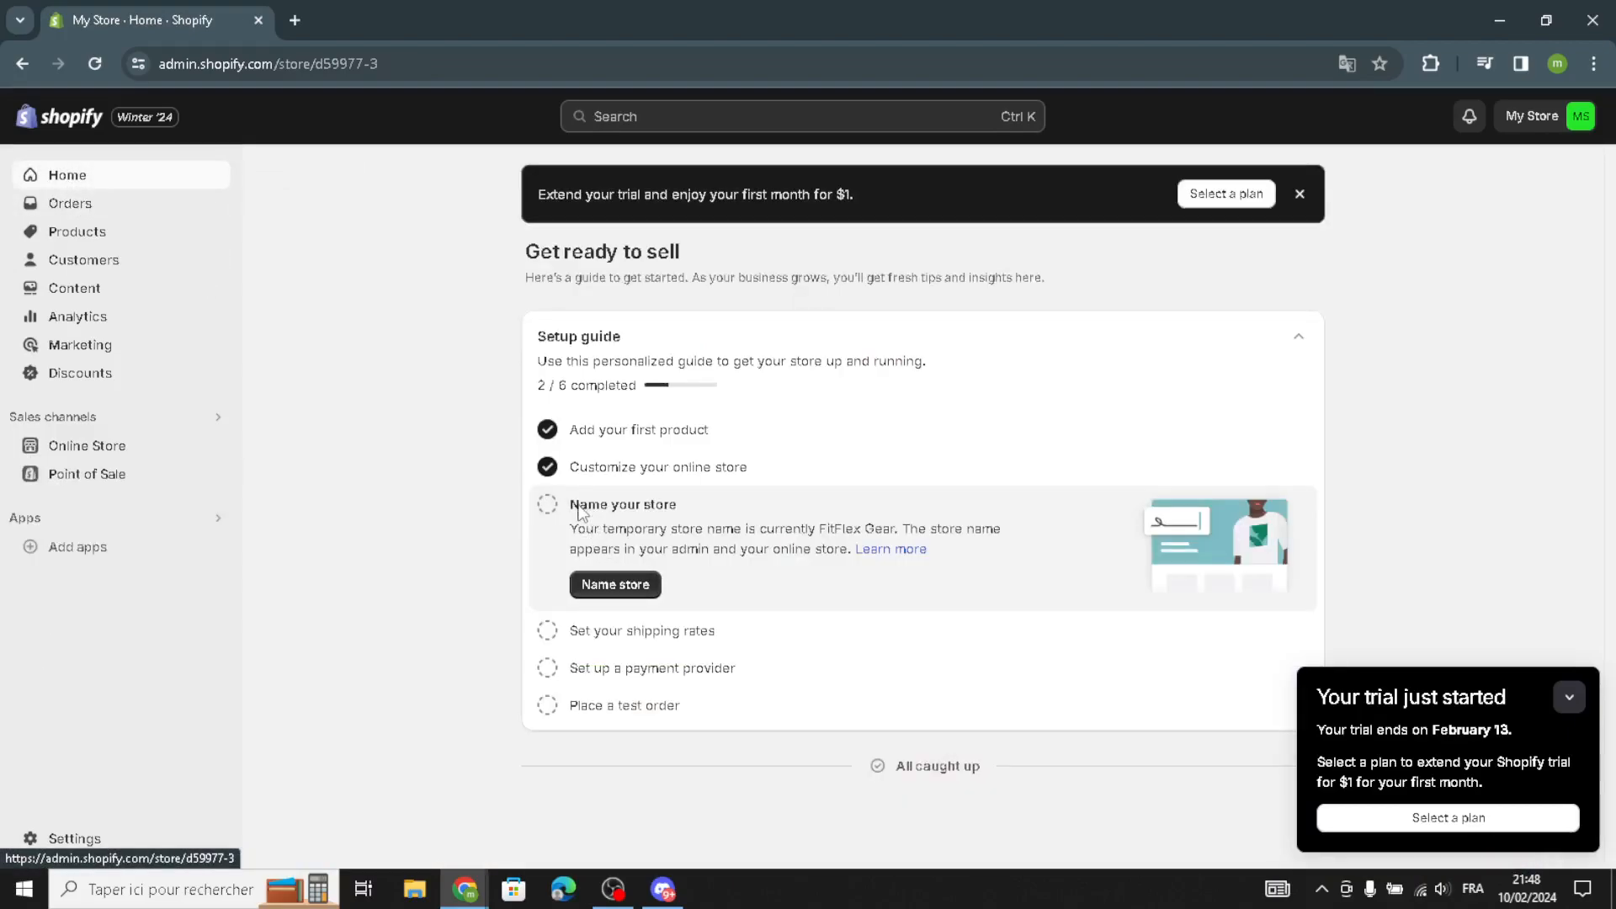
{"action": "left_click", "coordinate": [548, 505]}
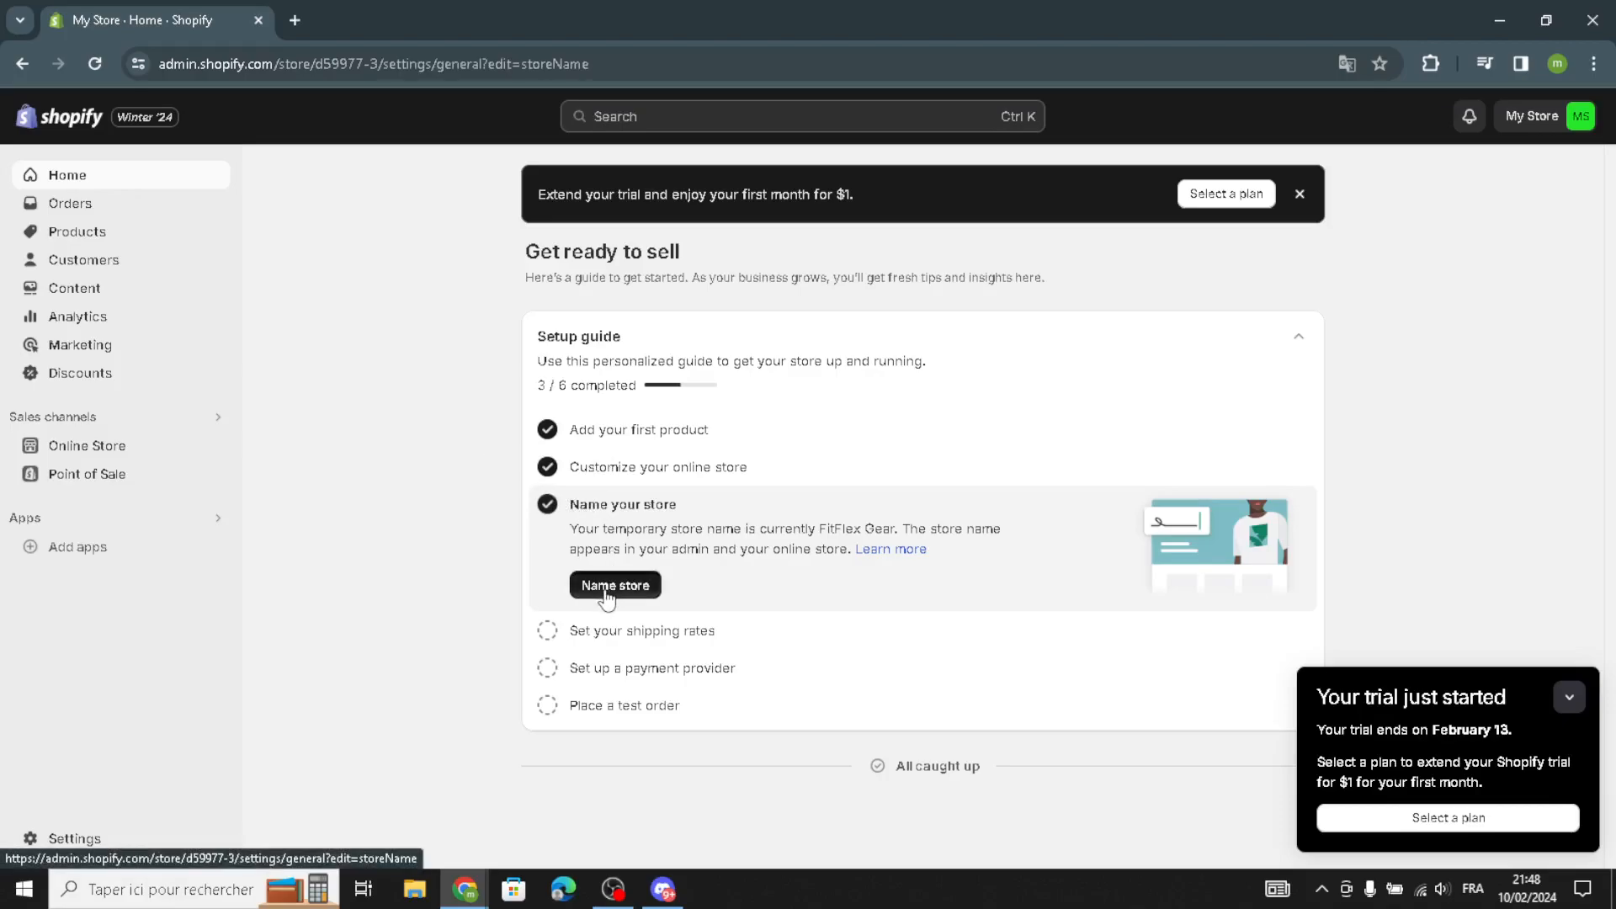
{"action": "left_click", "coordinate": [606, 592]}
{"action": "left_click_drag", "start_coordinate": [596, 443], "coordinate": [434, 442]}
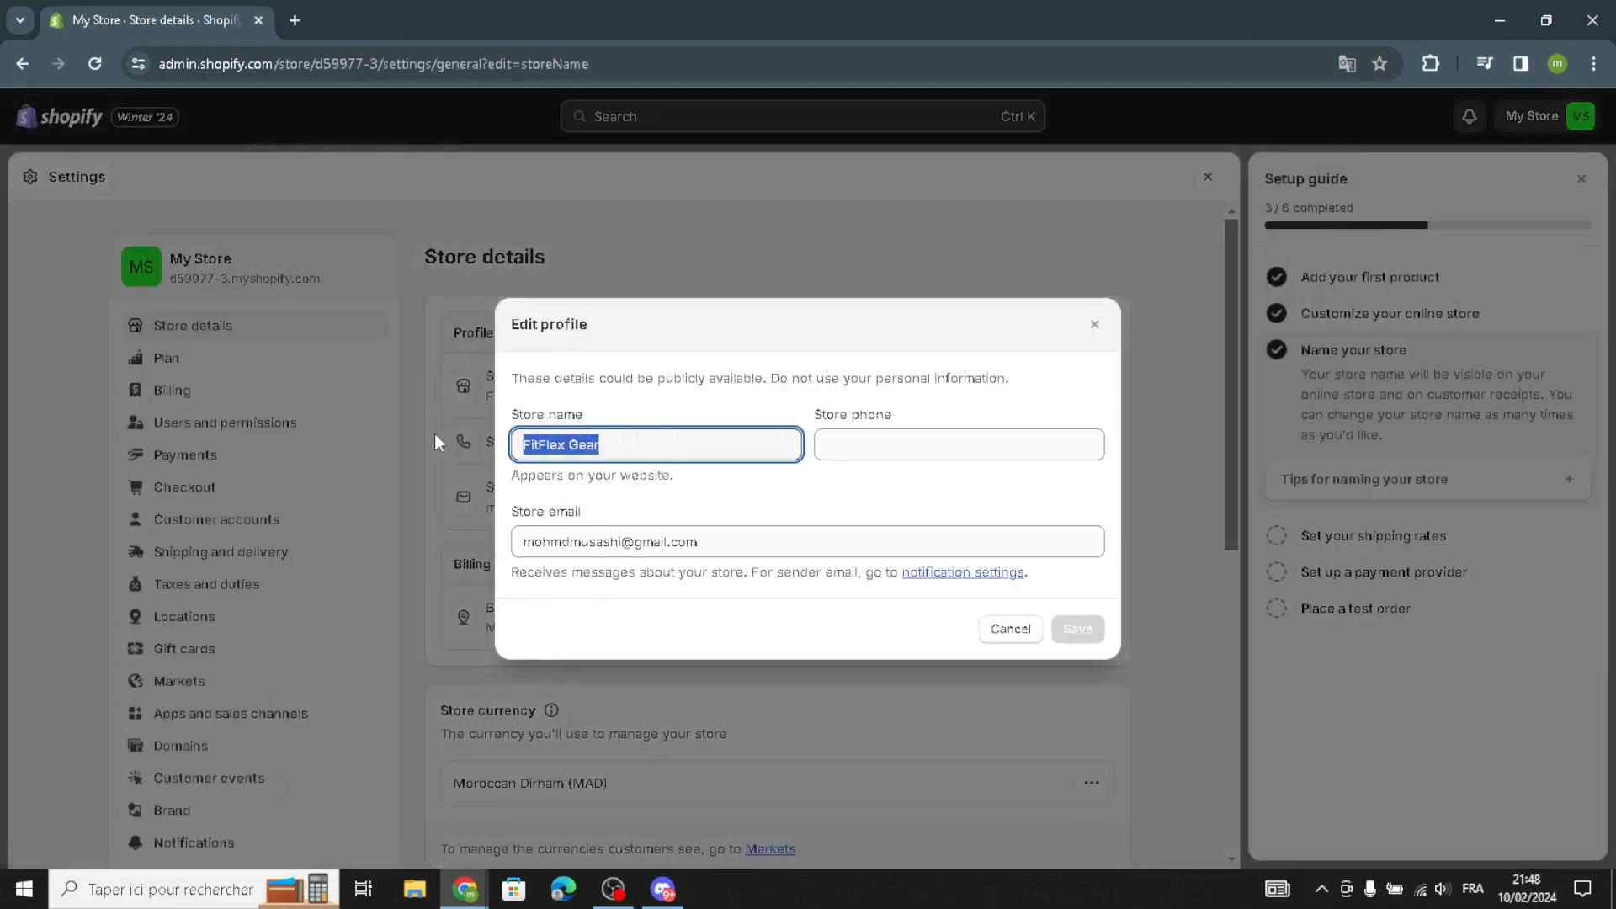
{"action": "type", "text": "TastyHub"}
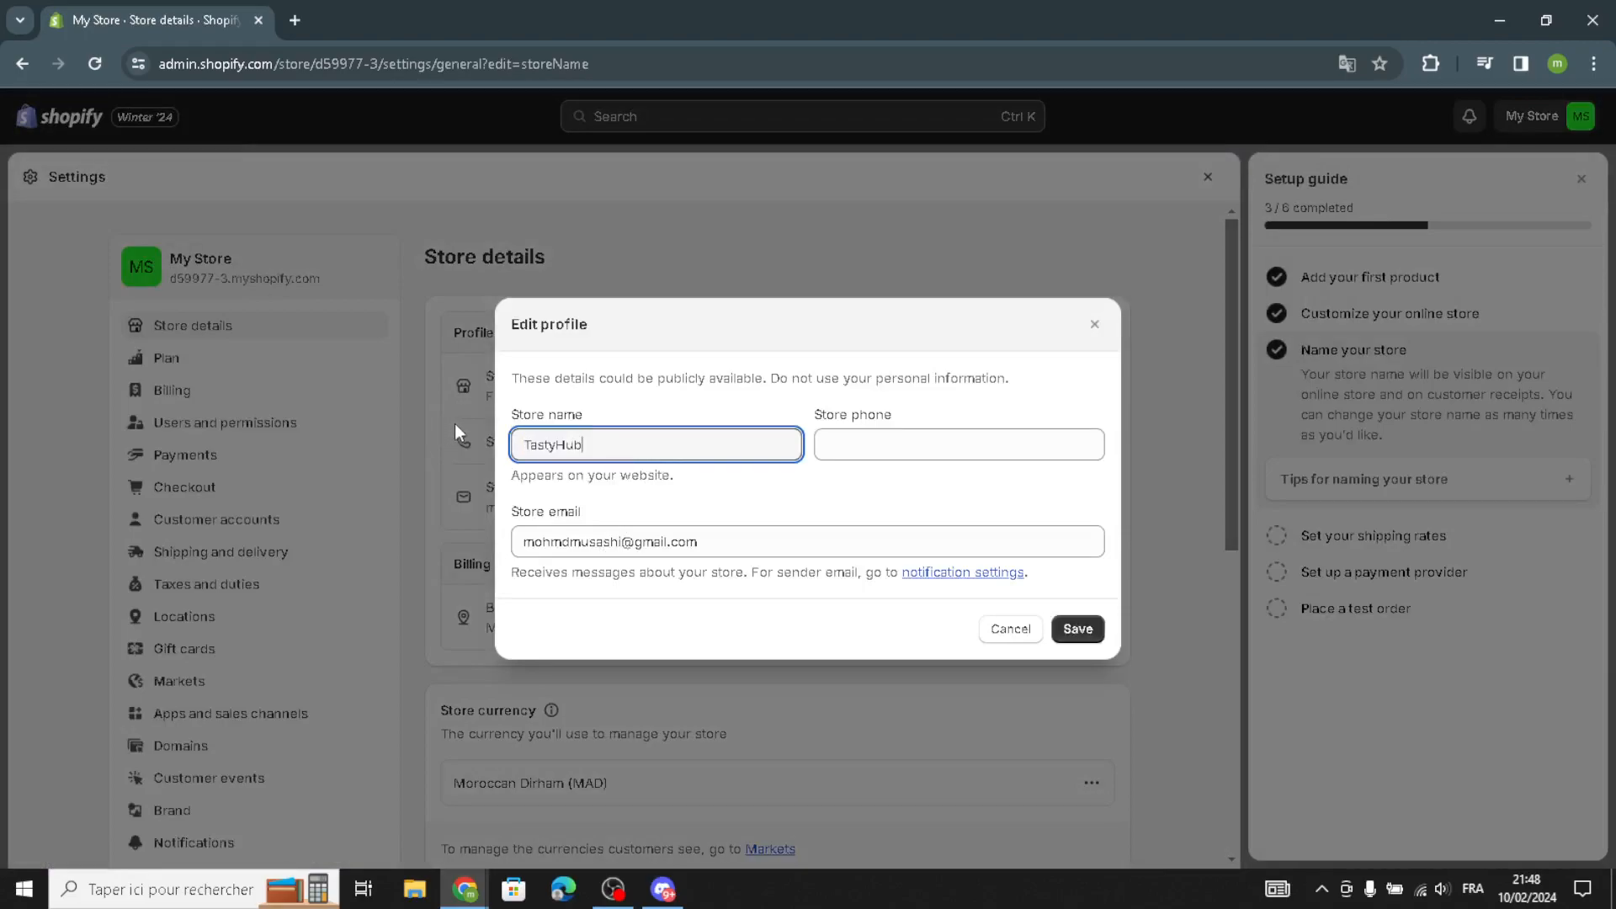
{"action": "left_click", "coordinate": [948, 451]}
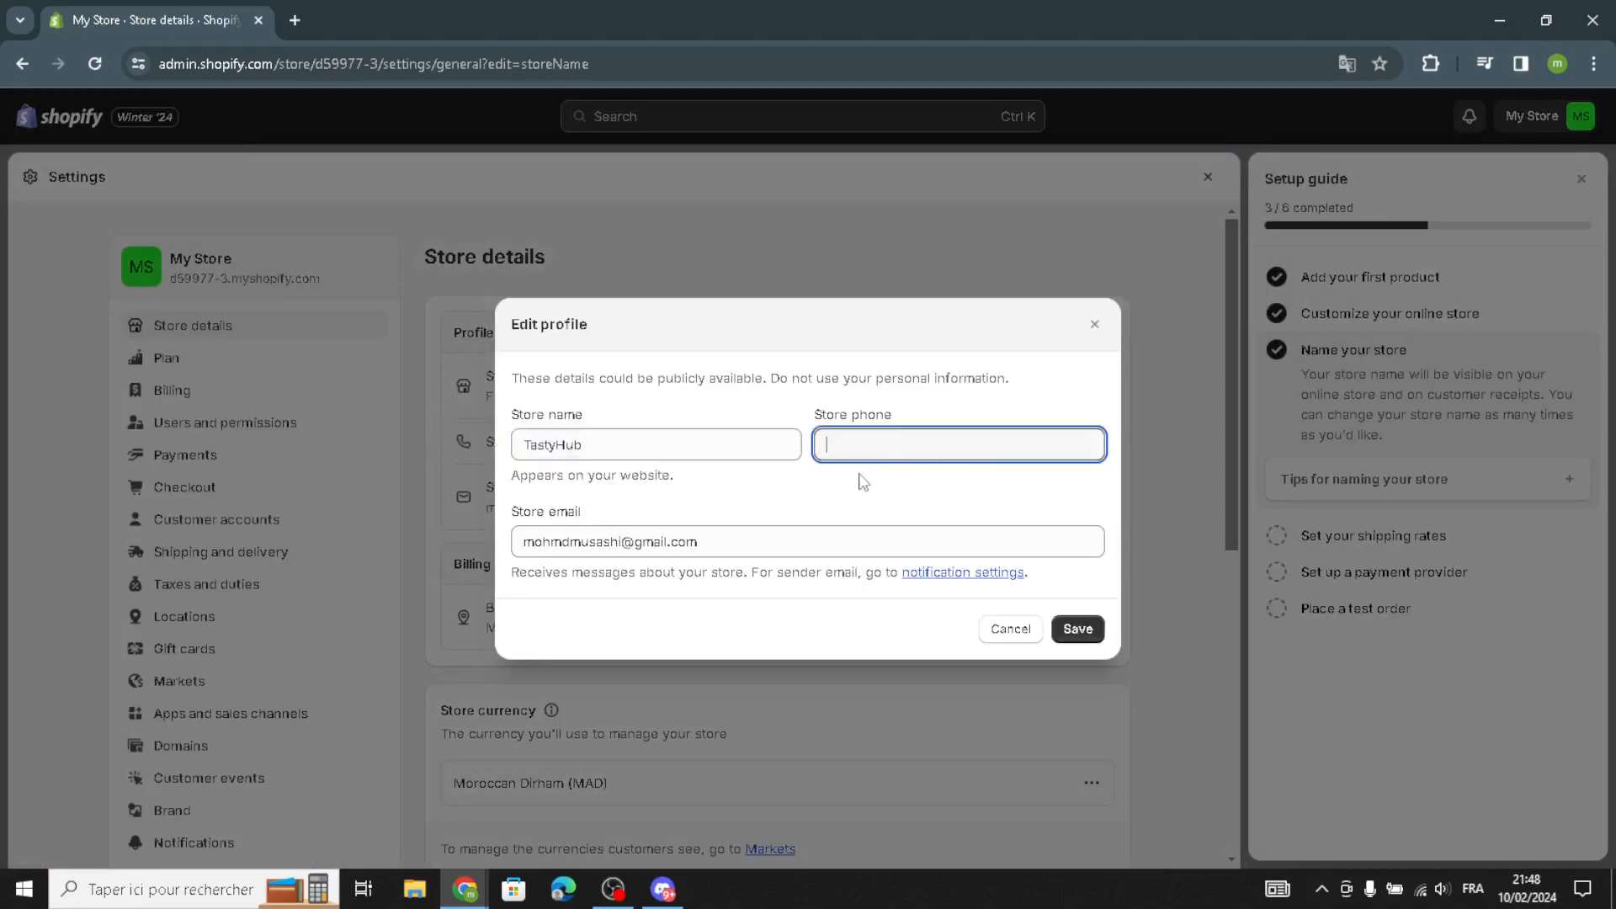
{"action": "left_click", "coordinate": [1076, 629]}
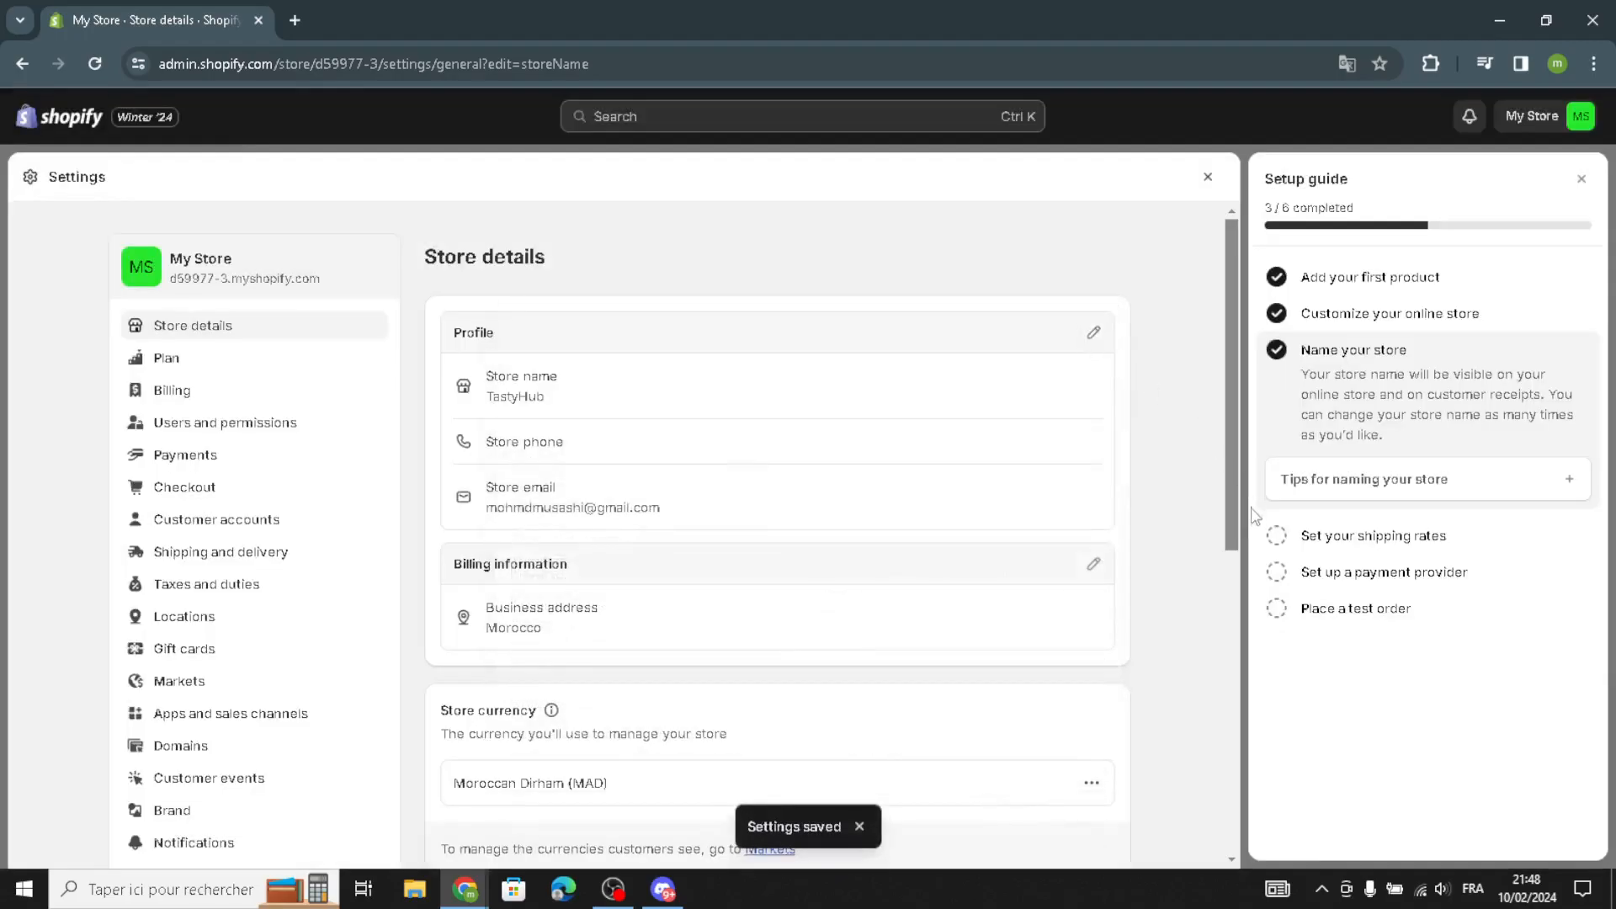
Mark the shipping rates, payment provider and test order tasks in the setup guide as done
{"action": "left_click", "coordinate": [1328, 539]}
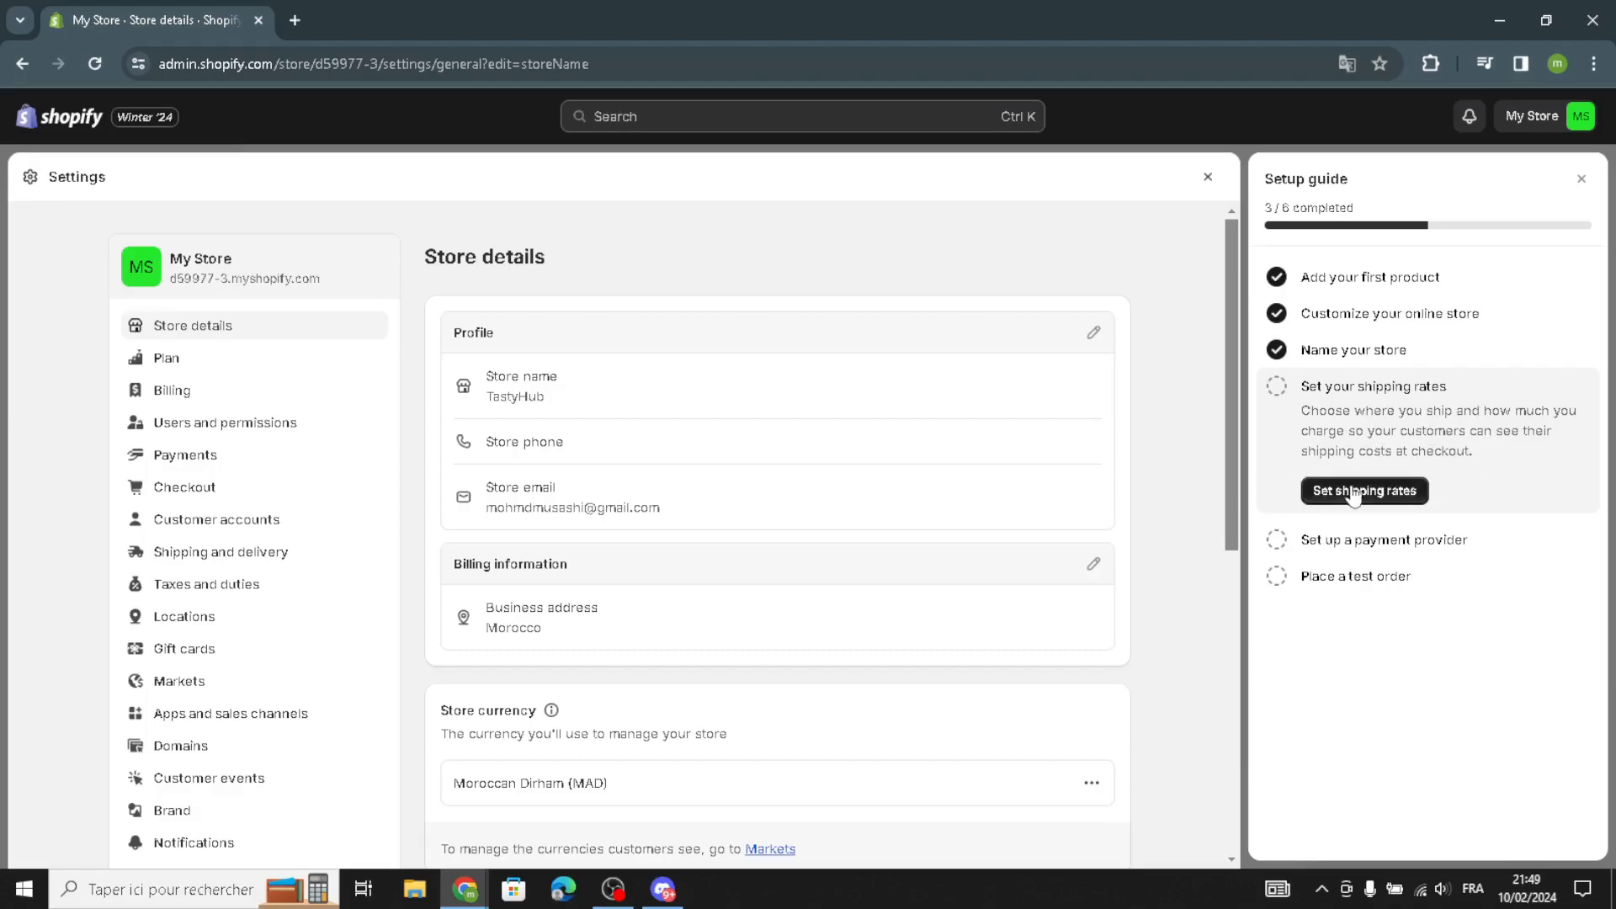
{"action": "left_click", "coordinate": [1331, 545]}
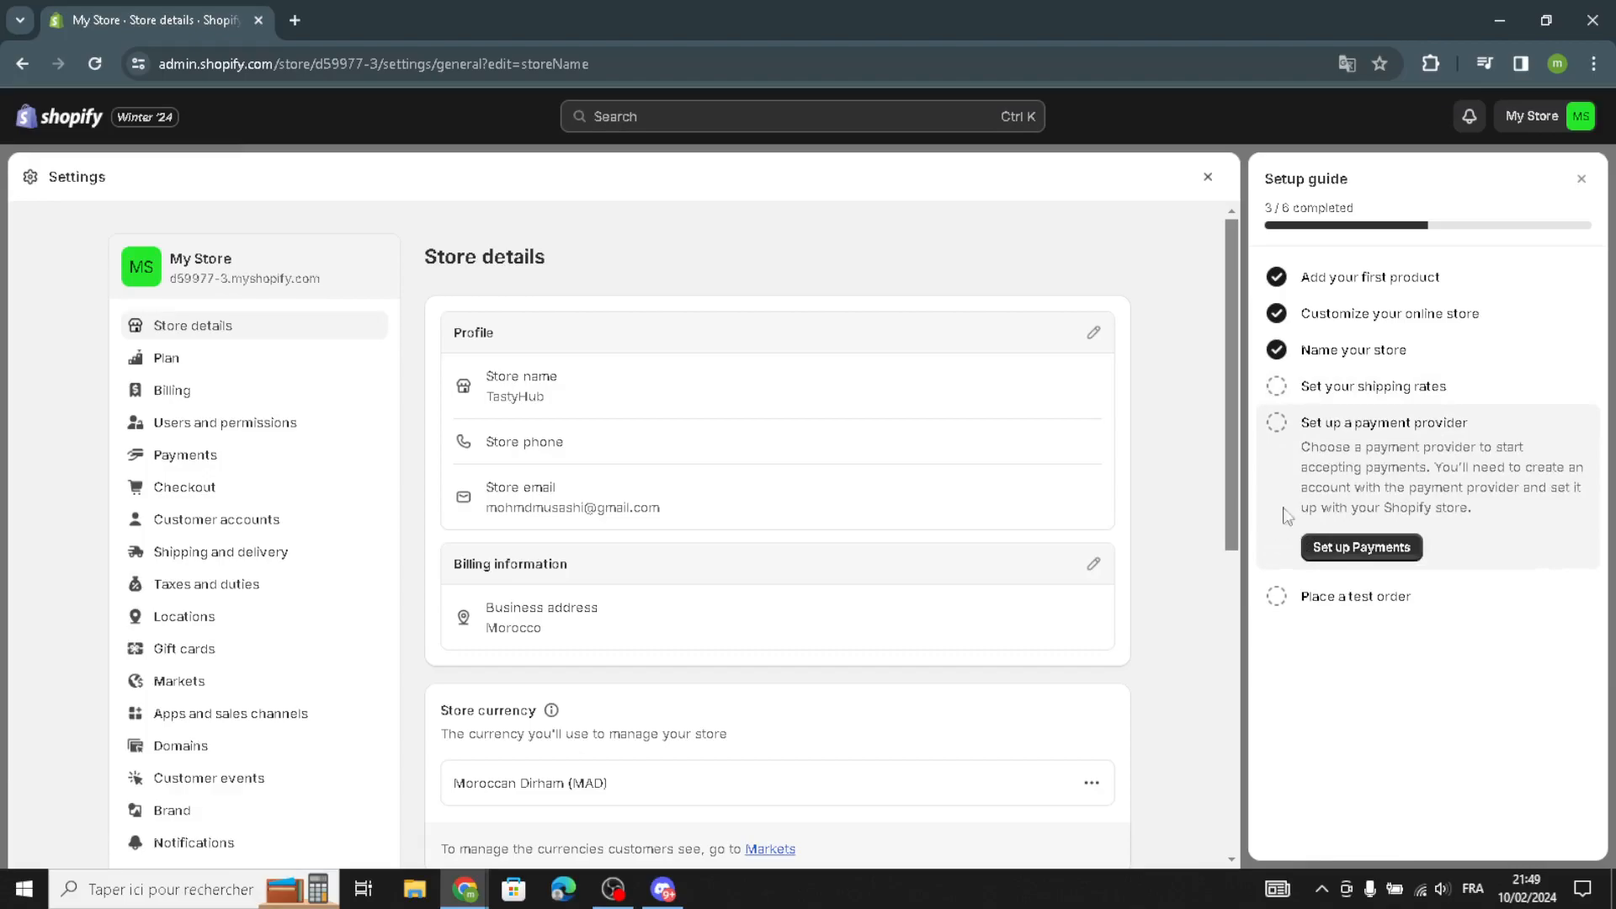
{"action": "left_click", "coordinate": [1277, 389]}
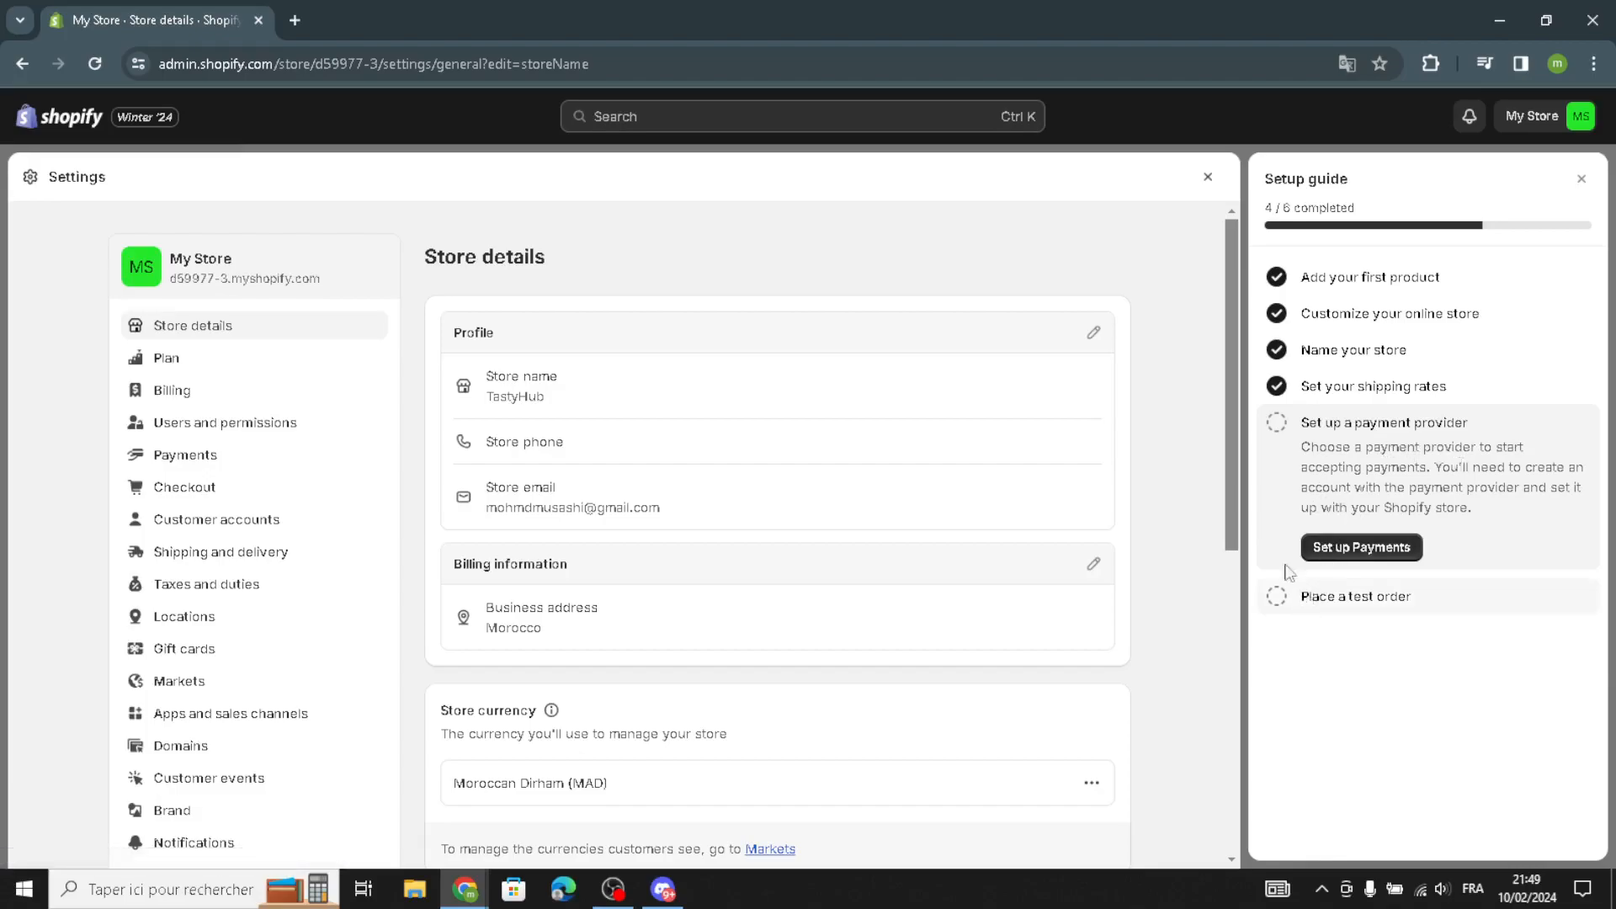
{"action": "left_click", "coordinate": [1276, 422]}
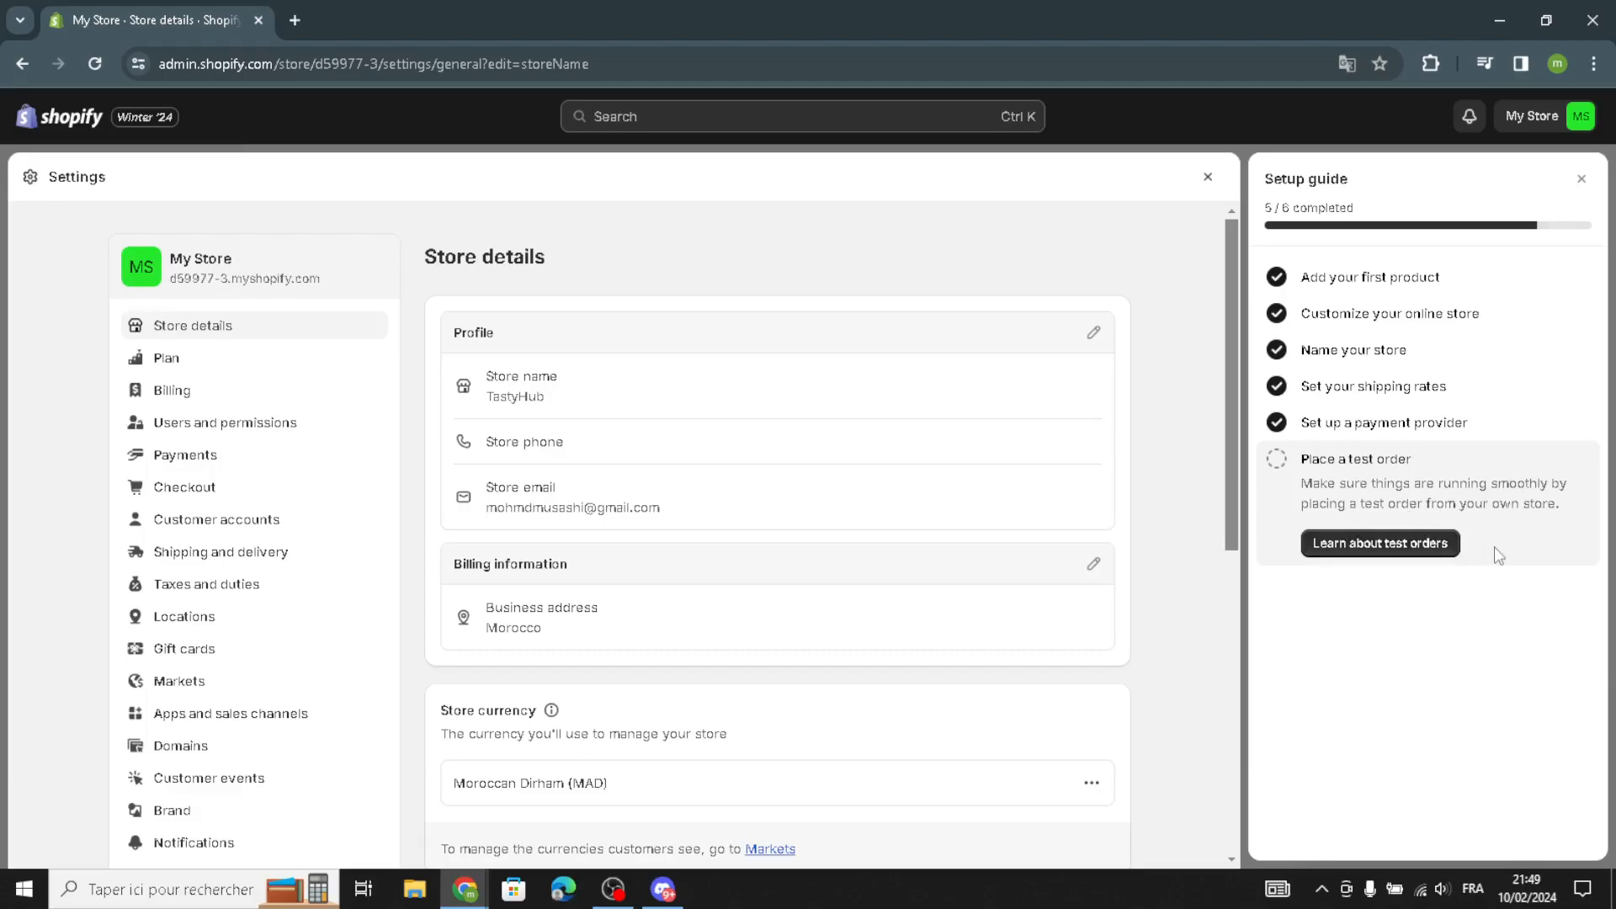
{"action": "left_click", "coordinate": [1277, 458]}
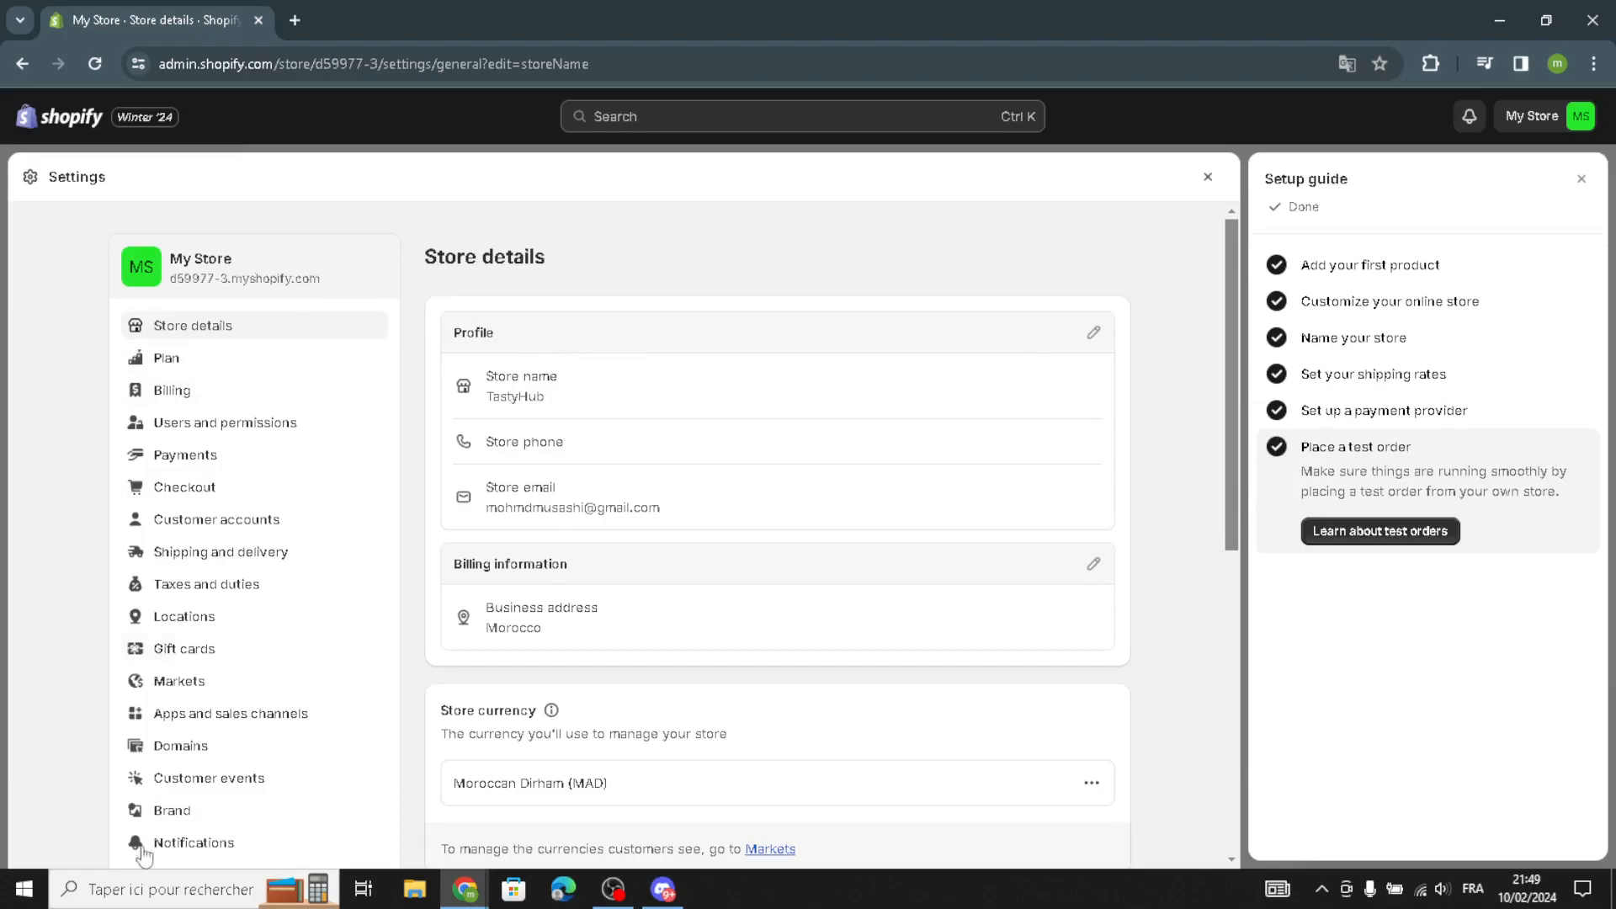
Review the store details settings, including profile, billing information, currency, time zone, measurement units and order ID format
{"action": "scroll", "coordinate": [270, 718], "scroll_direction": "down", "scroll_amount": 4}
{"action": "scroll", "coordinate": [270, 559], "scroll_direction": "up", "scroll_amount": 4}
{"action": "scroll", "coordinate": [543, 526], "scroll_direction": "down", "scroll_amount": 1}
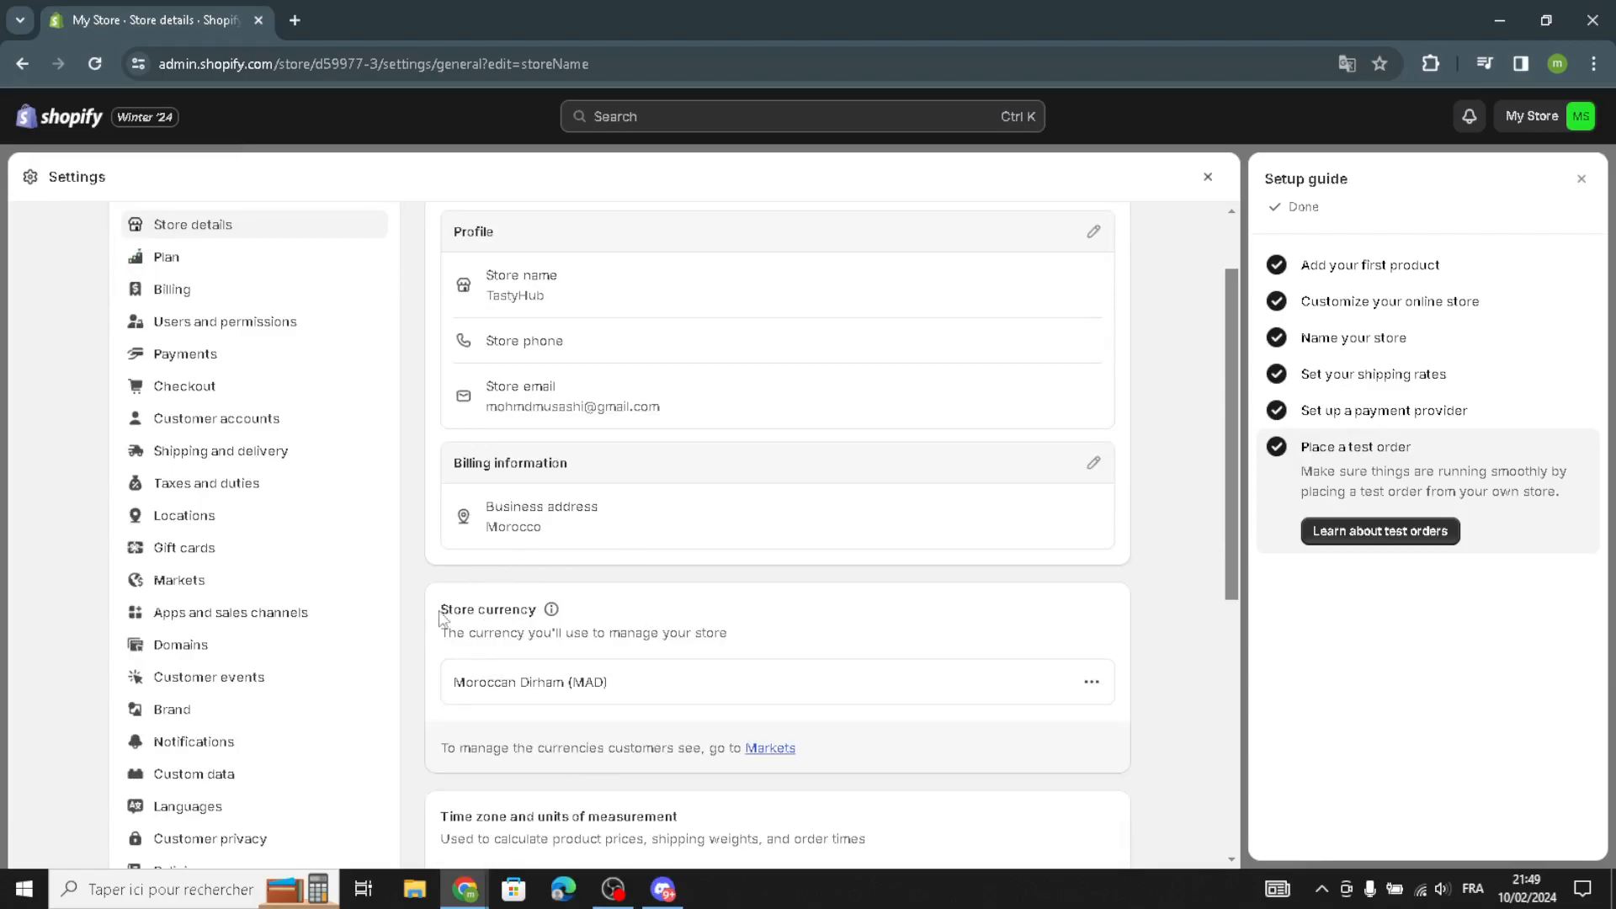
{"action": "scroll", "coordinate": [607, 660], "scroll_direction": "down", "scroll_amount": 3}
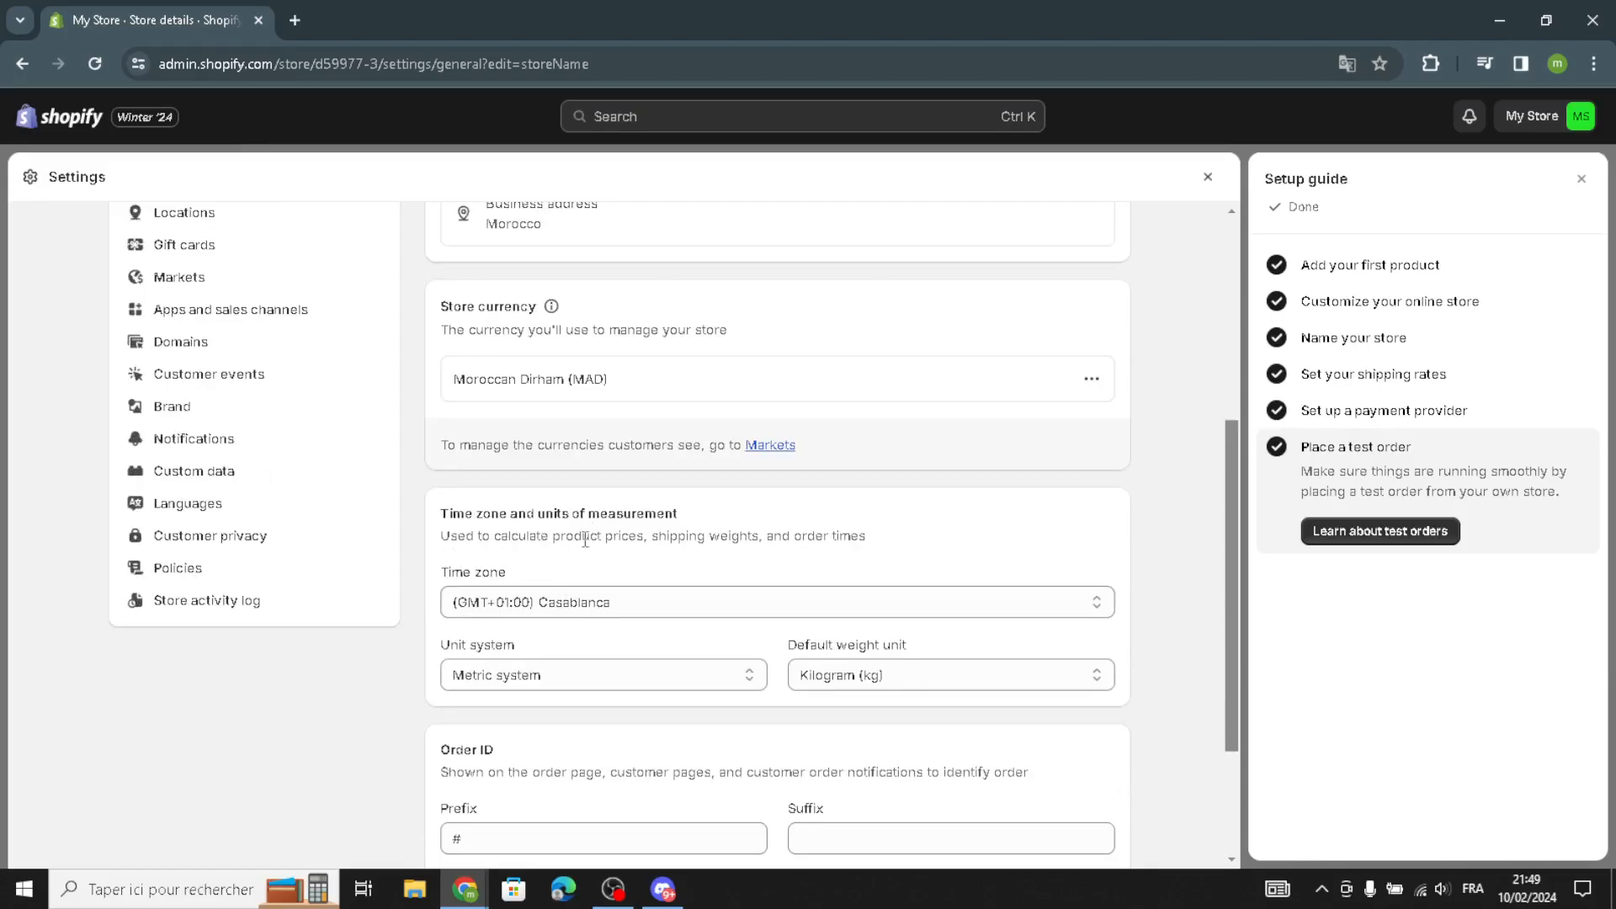
{"action": "scroll", "coordinate": [587, 539], "scroll_direction": "down", "scroll_amount": 2}
{"action": "scroll", "coordinate": [572, 593], "scroll_direction": "up", "scroll_amount": 5}
{"action": "scroll", "coordinate": [610, 581], "scroll_direction": "down", "scroll_amount": 5}
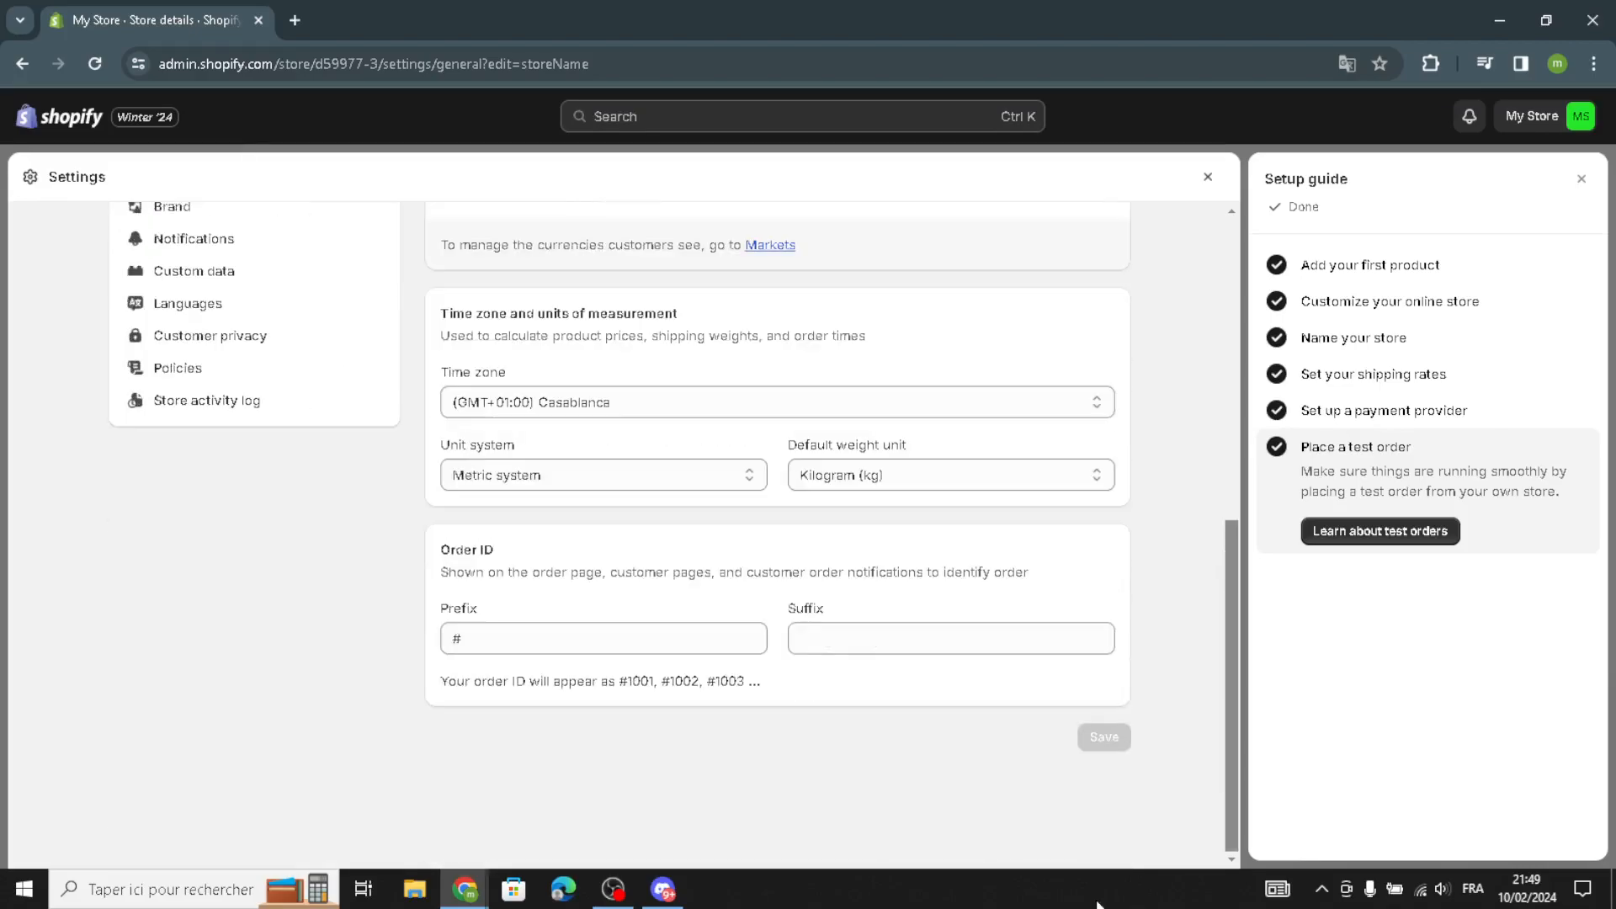
{"action": "scroll", "coordinate": [566, 603], "scroll_direction": "up", "scroll_amount": 10}
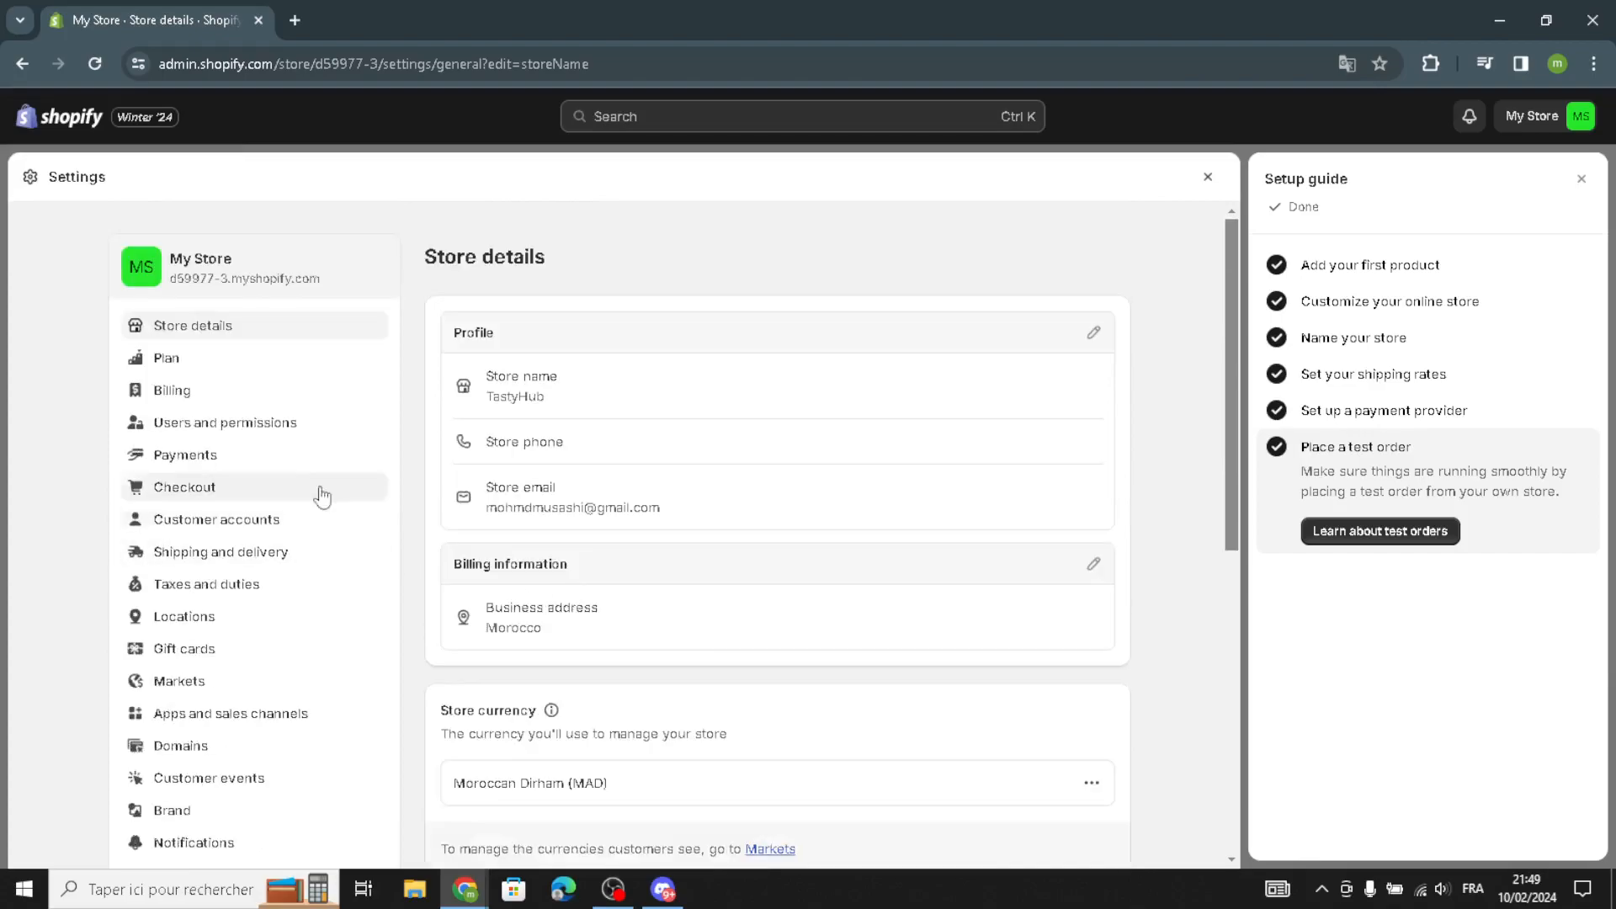
Open the store's plan settings and bring up the subscription plans available to pick from
{"action": "left_click", "coordinate": [230, 368]}
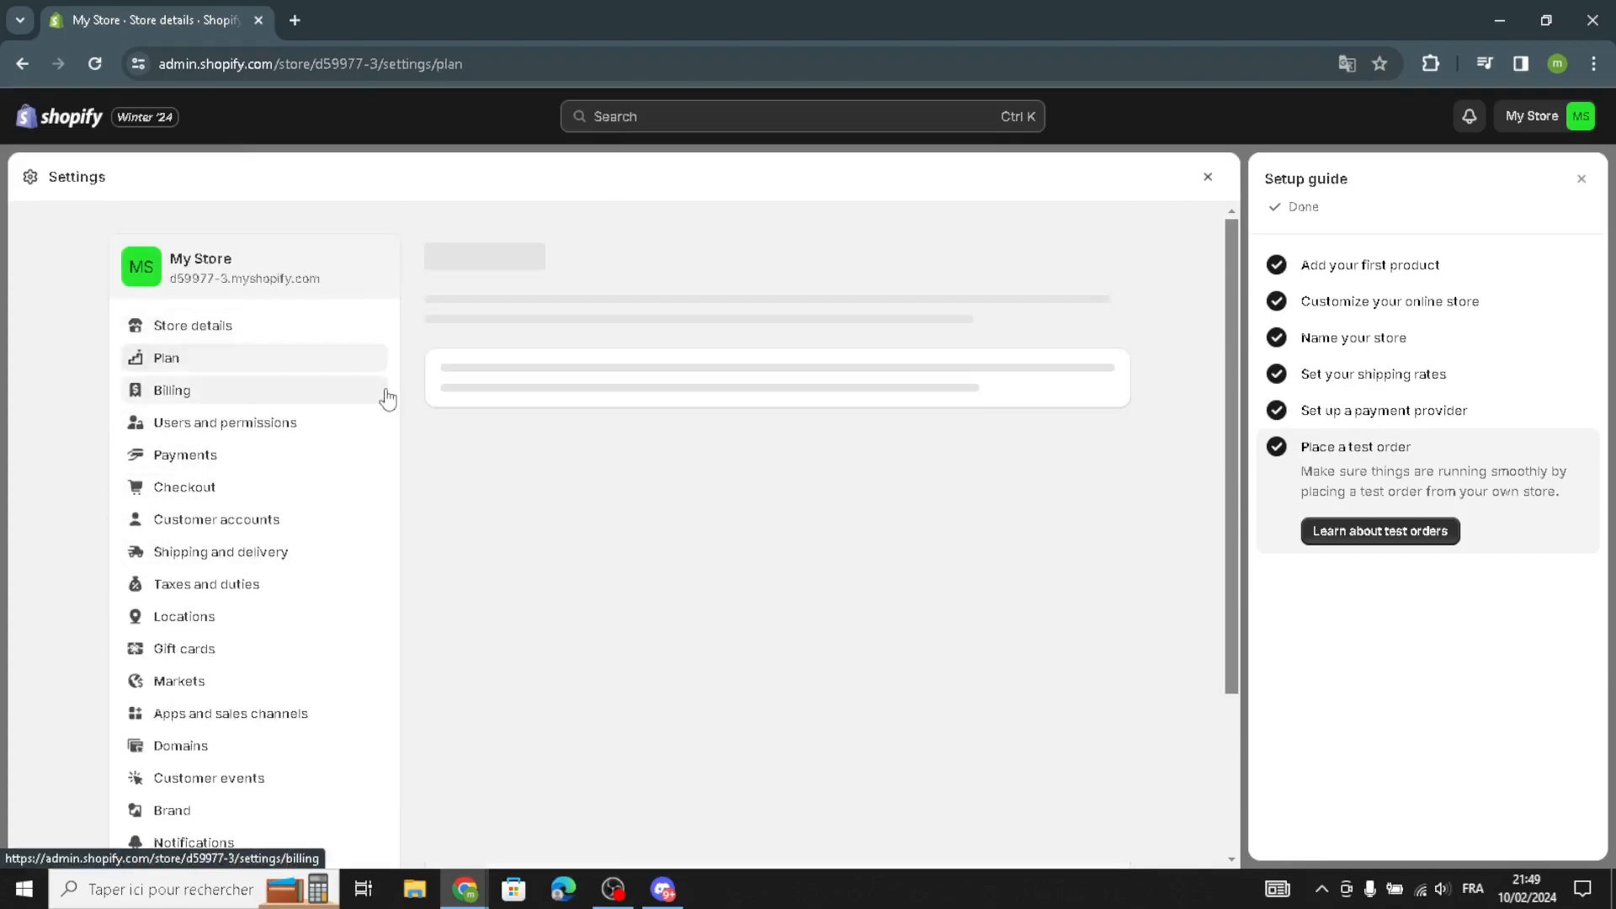
{"action": "left_click", "coordinate": [1057, 408]}
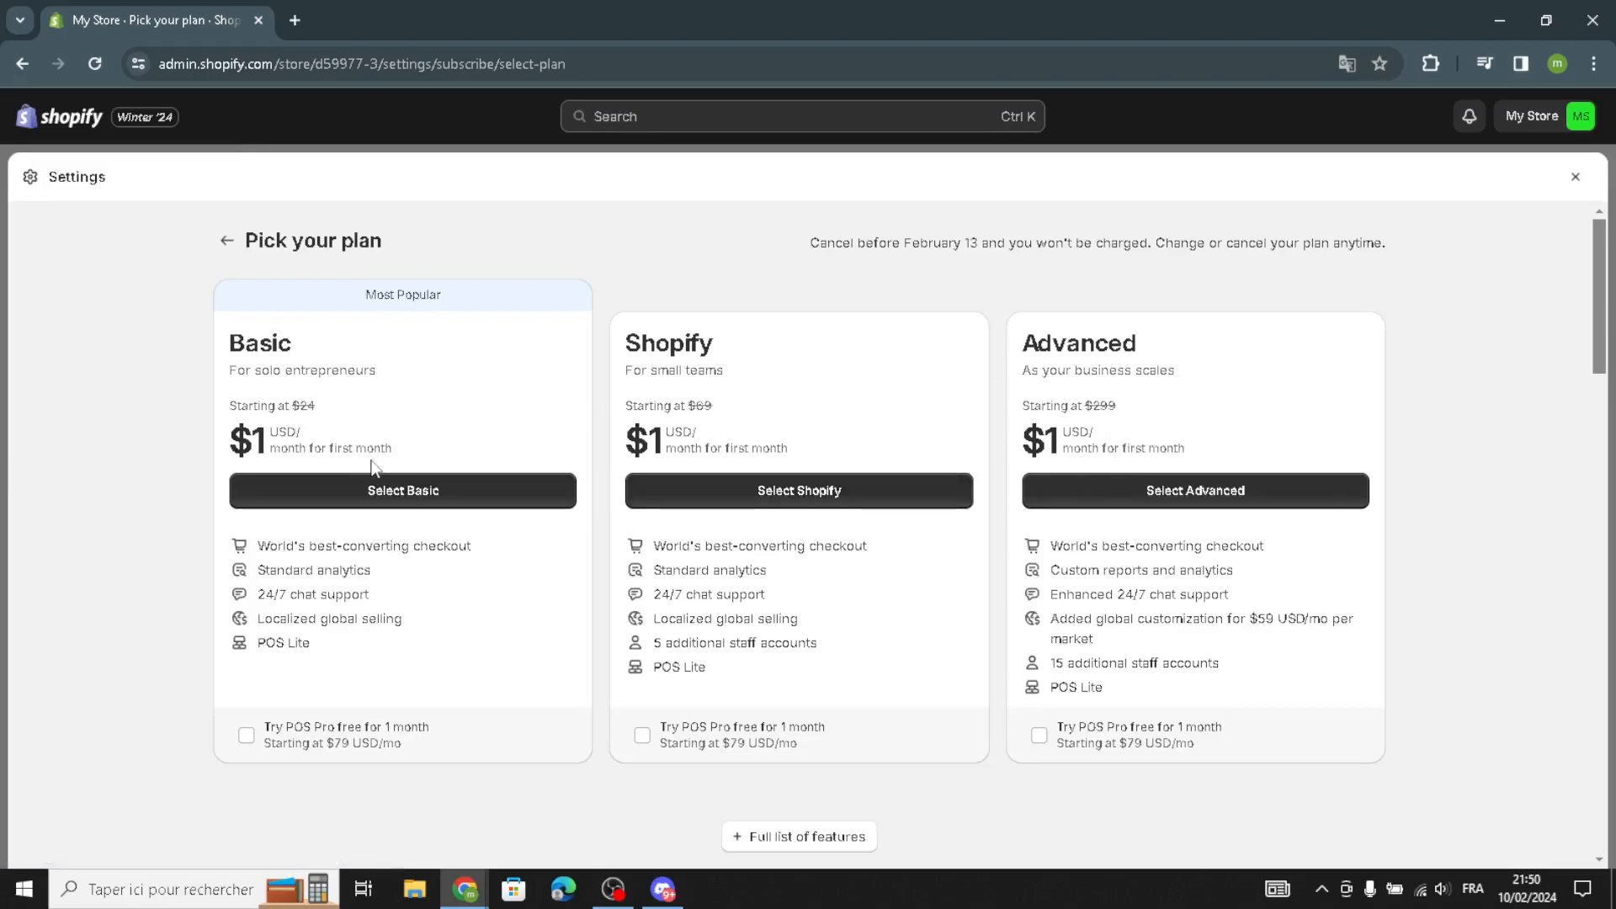
Compare the Basic, Shopify, Advanced, Starter, Retail and Plus plans, including prices and features, and return to the plan settings
{"action": "scroll", "coordinate": [516, 385], "scroll_direction": "down", "scroll_amount": 5}
{"action": "scroll", "coordinate": [510, 486], "scroll_direction": "down", "scroll_amount": 2}
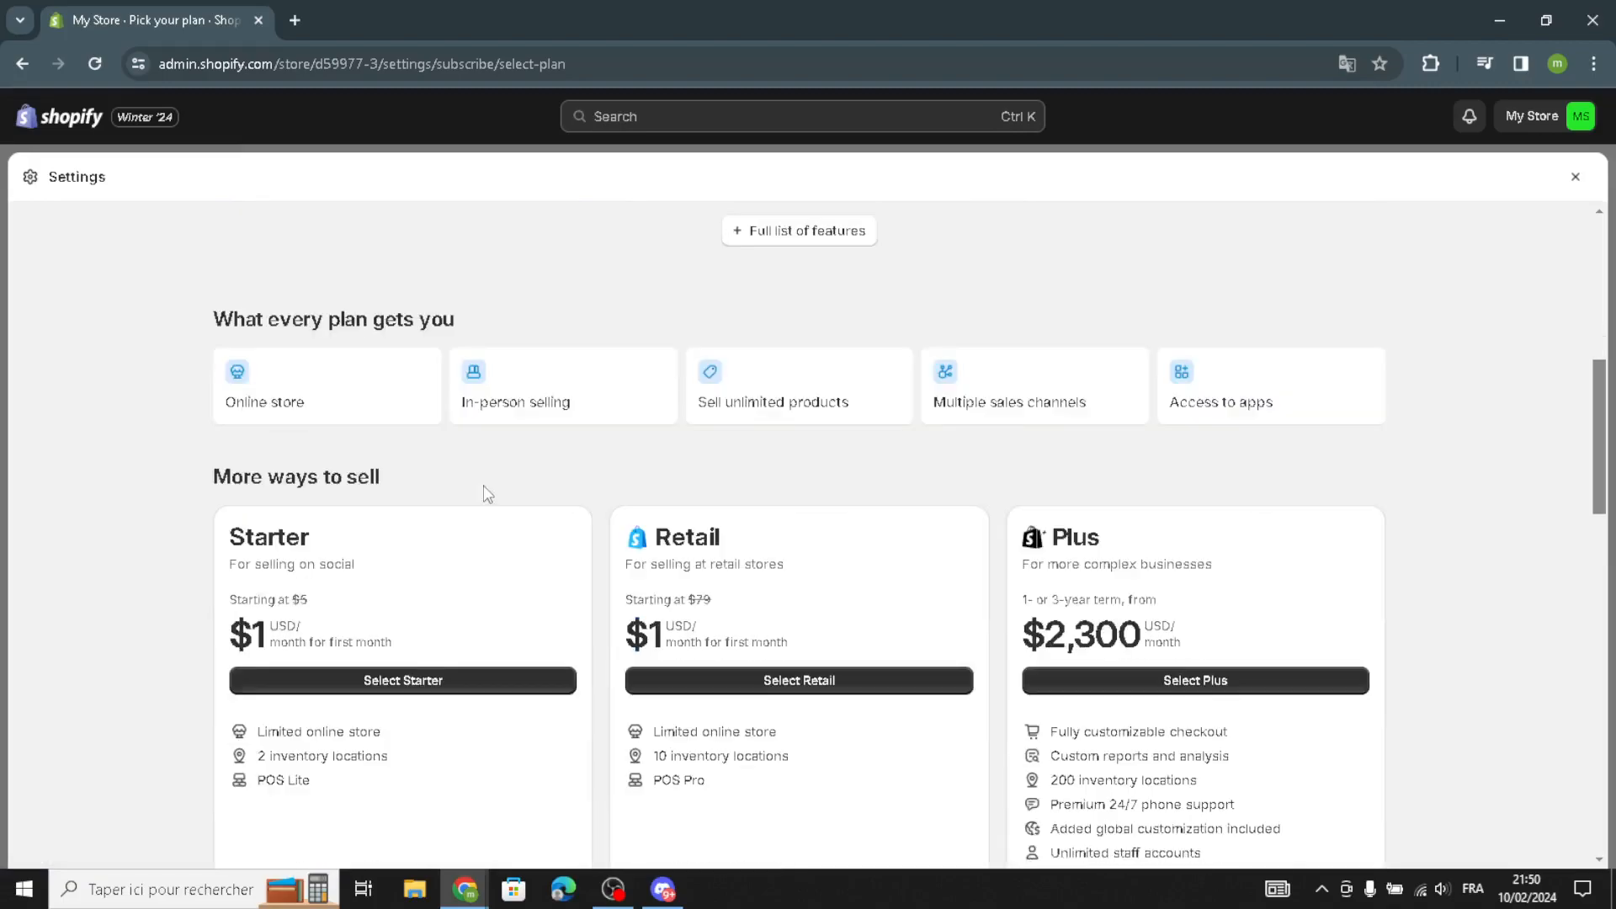
{"action": "scroll", "coordinate": [238, 600], "scroll_direction": "down", "scroll_amount": 2}
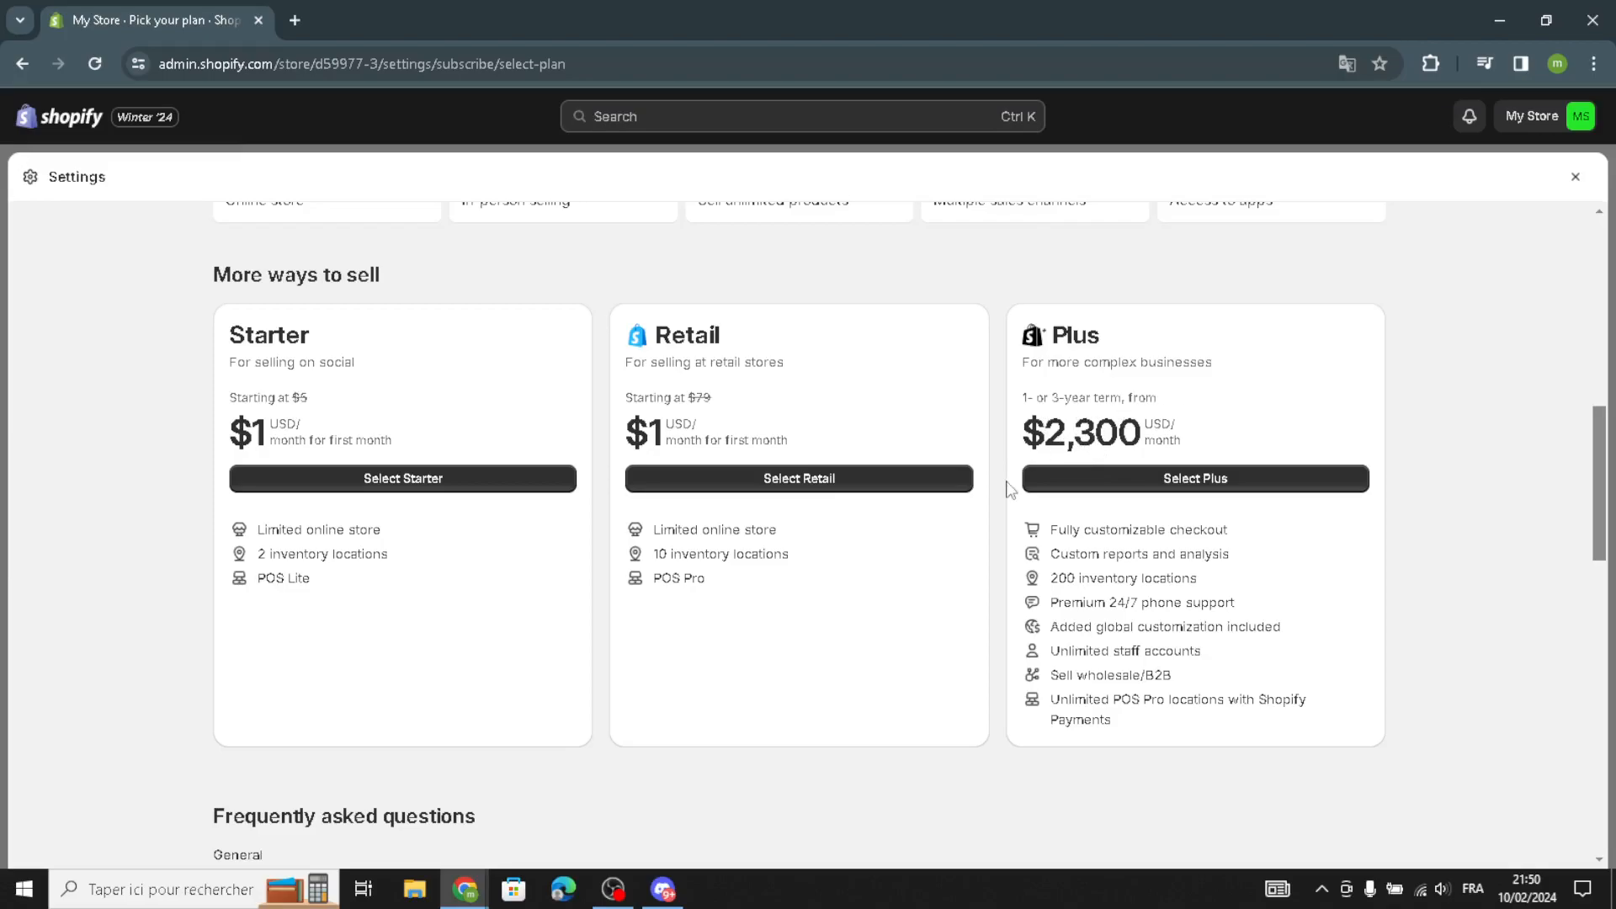
{"action": "scroll", "coordinate": [1010, 488], "scroll_direction": "down", "scroll_amount": 1}
{"action": "scroll", "coordinate": [934, 609], "scroll_direction": "up", "scroll_amount": 10}
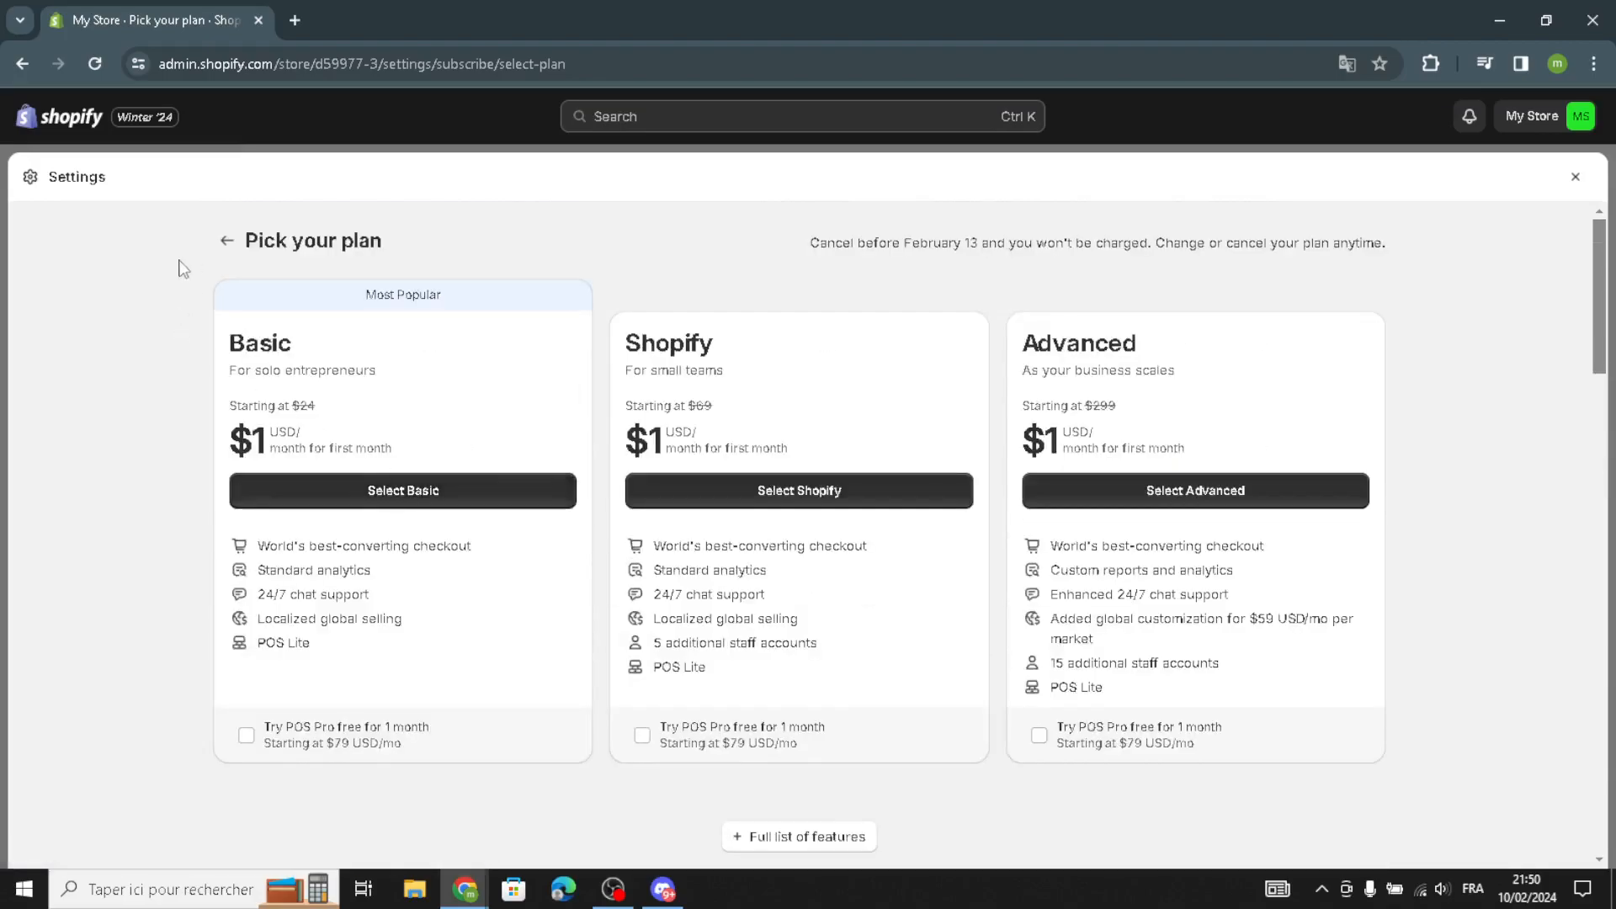
{"action": "left_click", "coordinate": [227, 241]}
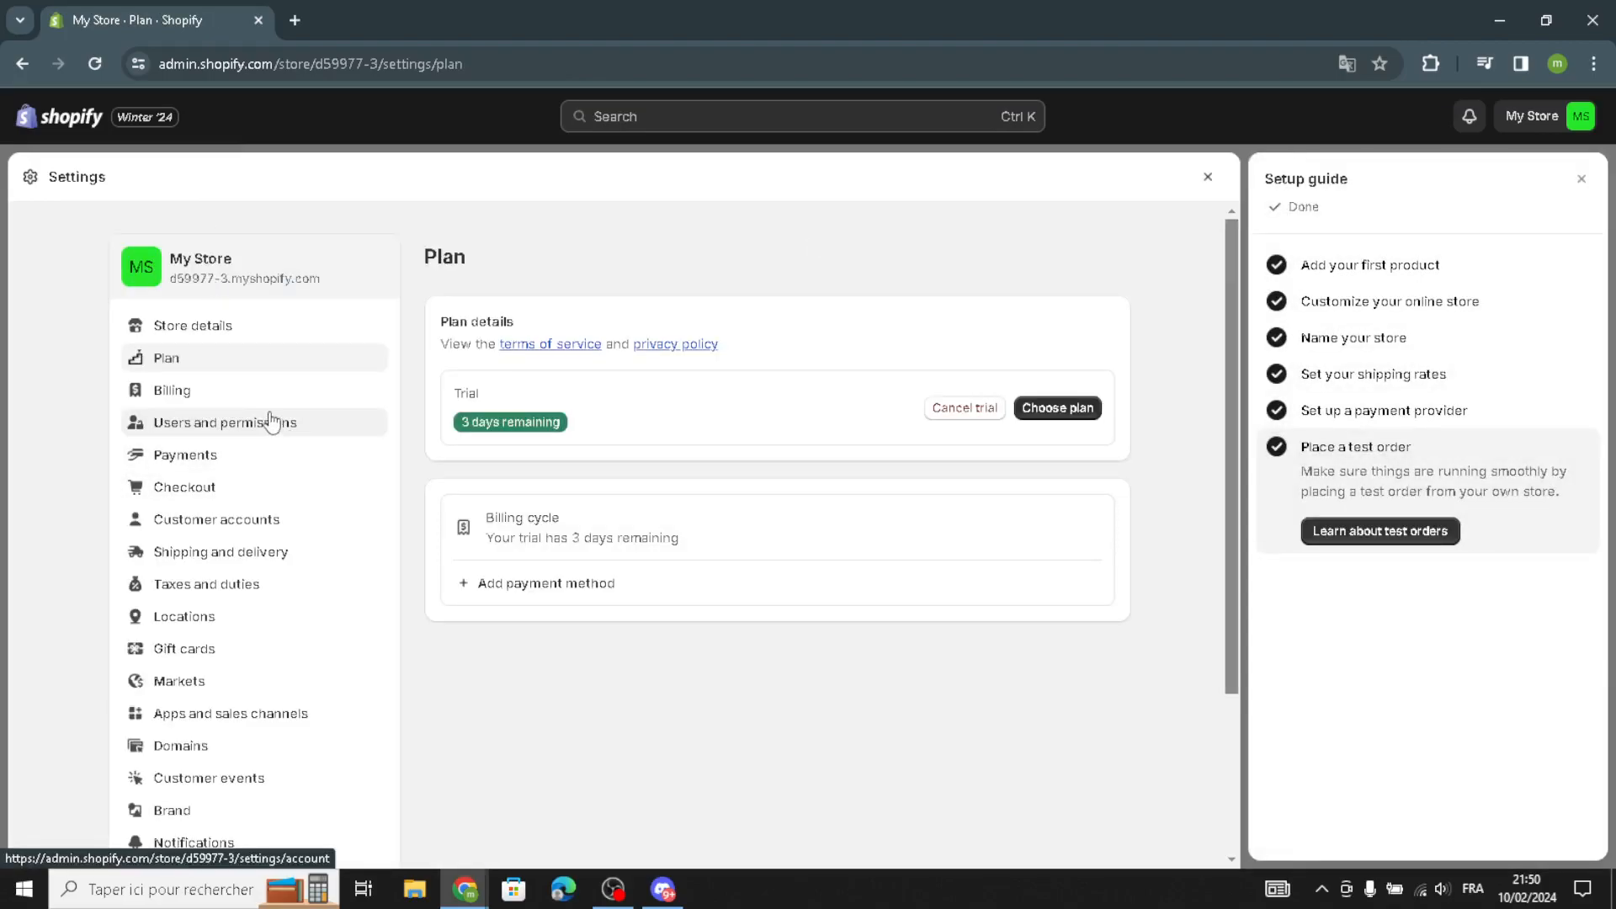
Review the billing settings, including the form for adding a credit card, without saving a payment method
{"action": "left_click", "coordinate": [269, 402]}
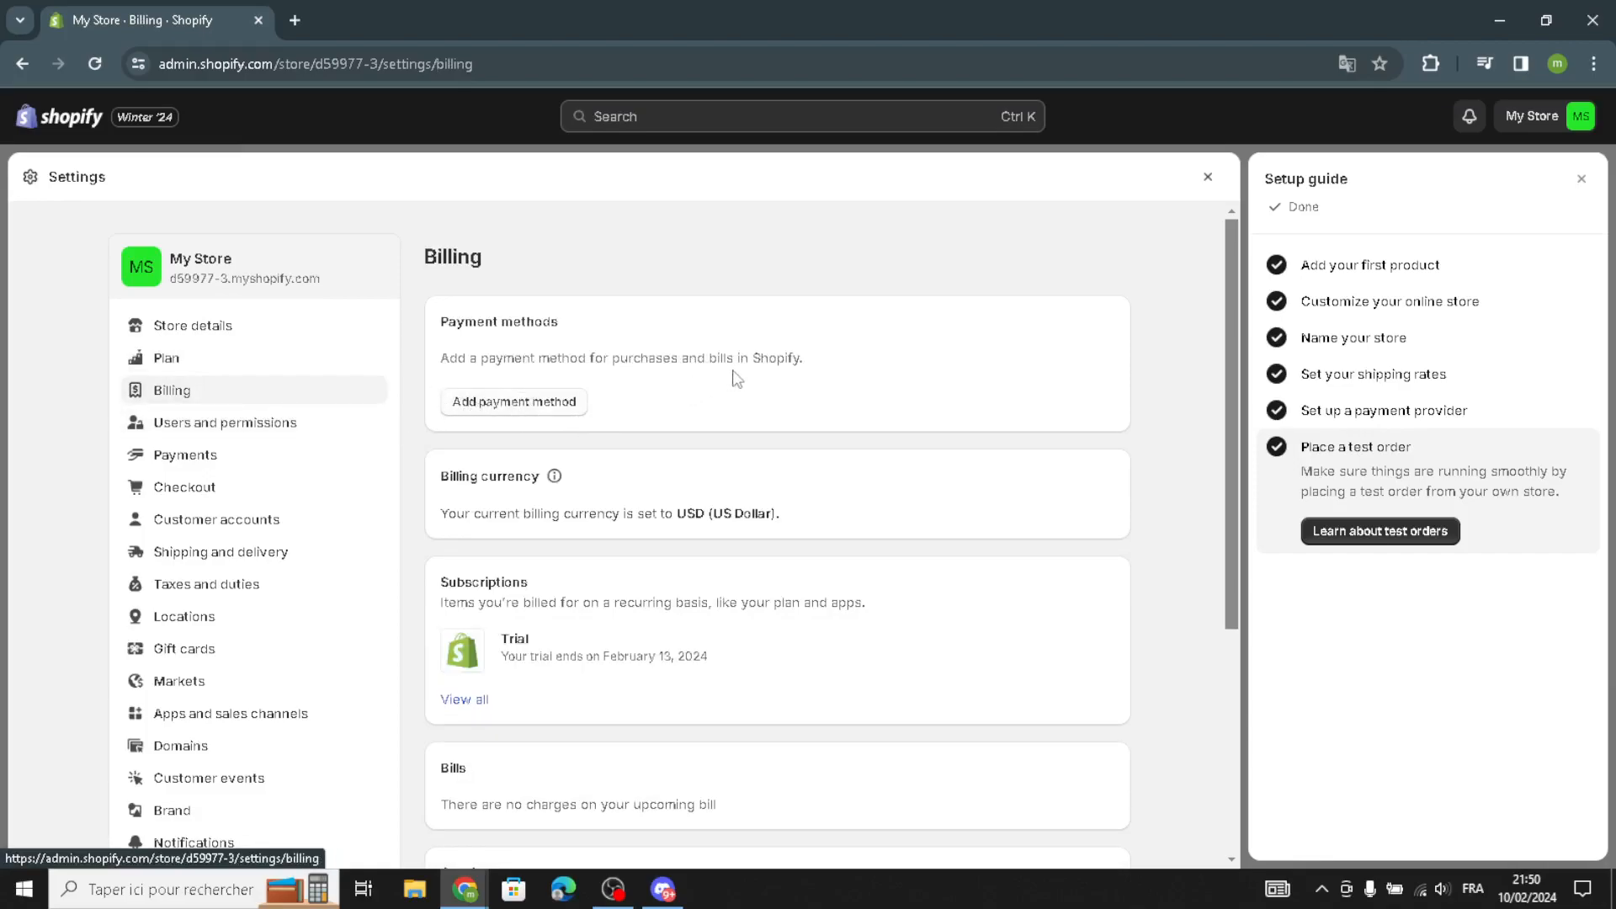
{"action": "left_click", "coordinate": [547, 402]}
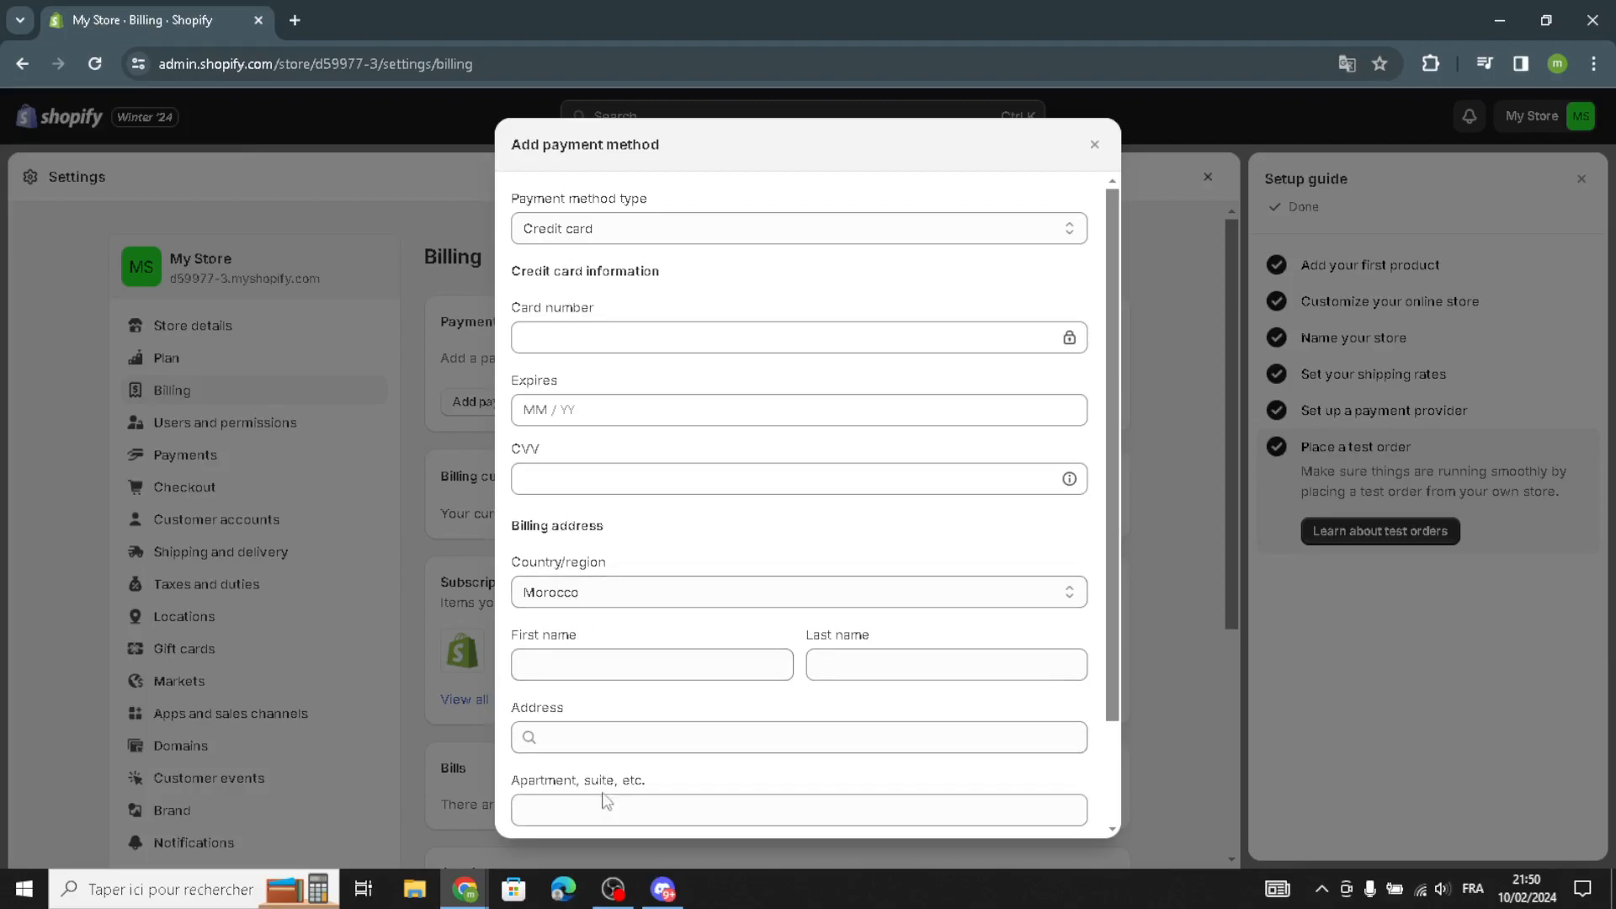
{"action": "scroll", "coordinate": [736, 740], "scroll_direction": "down", "scroll_amount": 2}
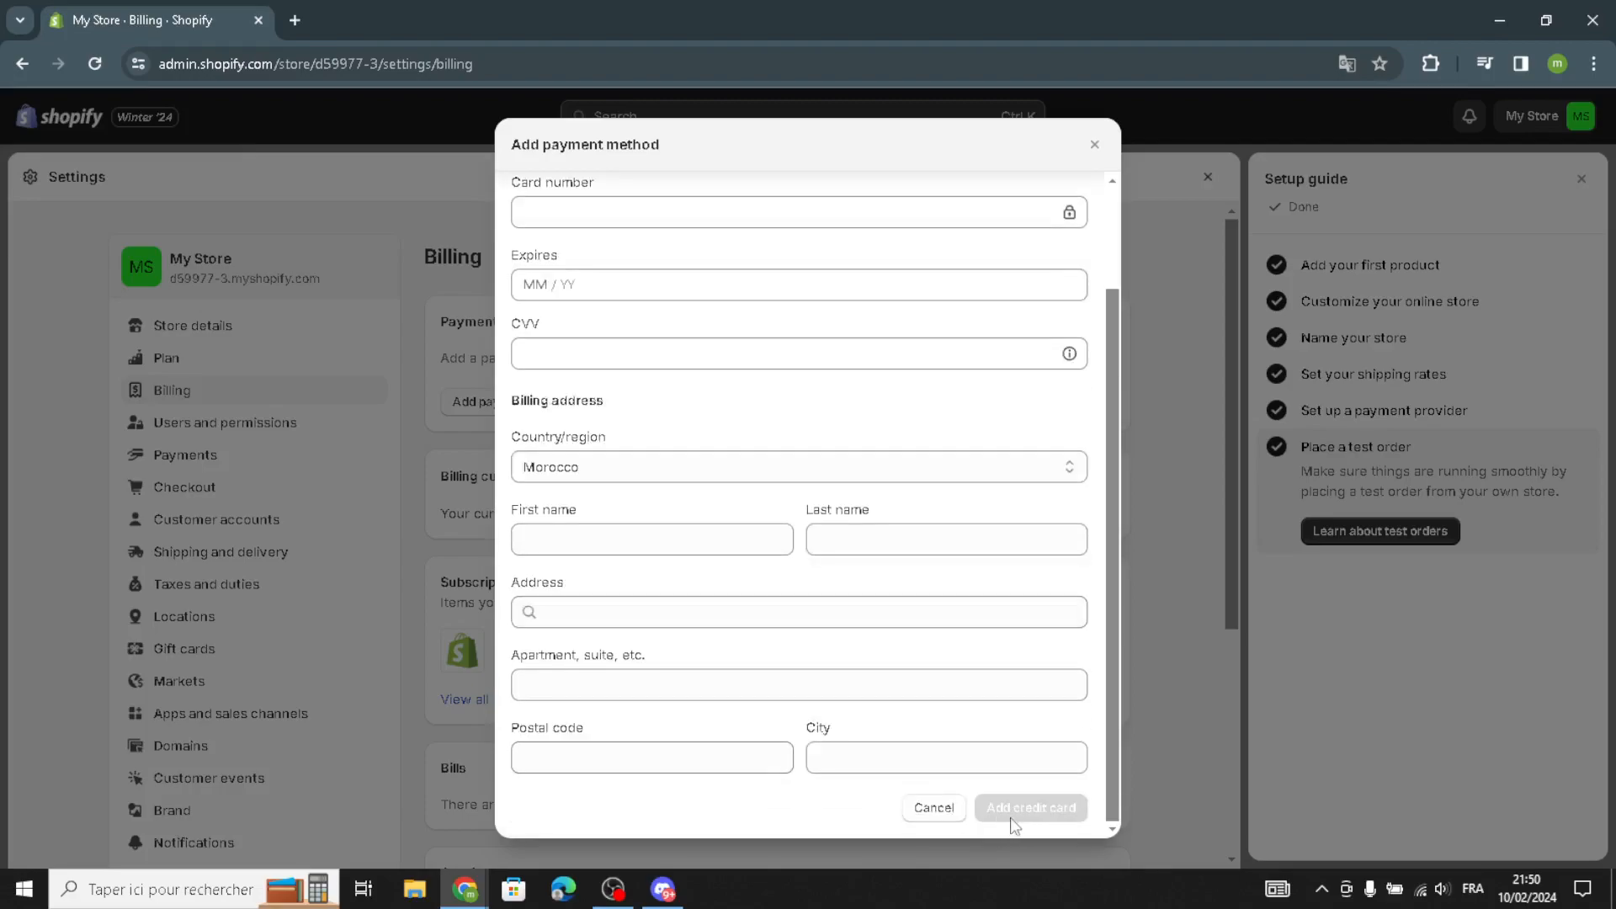
{"action": "left_click", "coordinate": [1094, 145]}
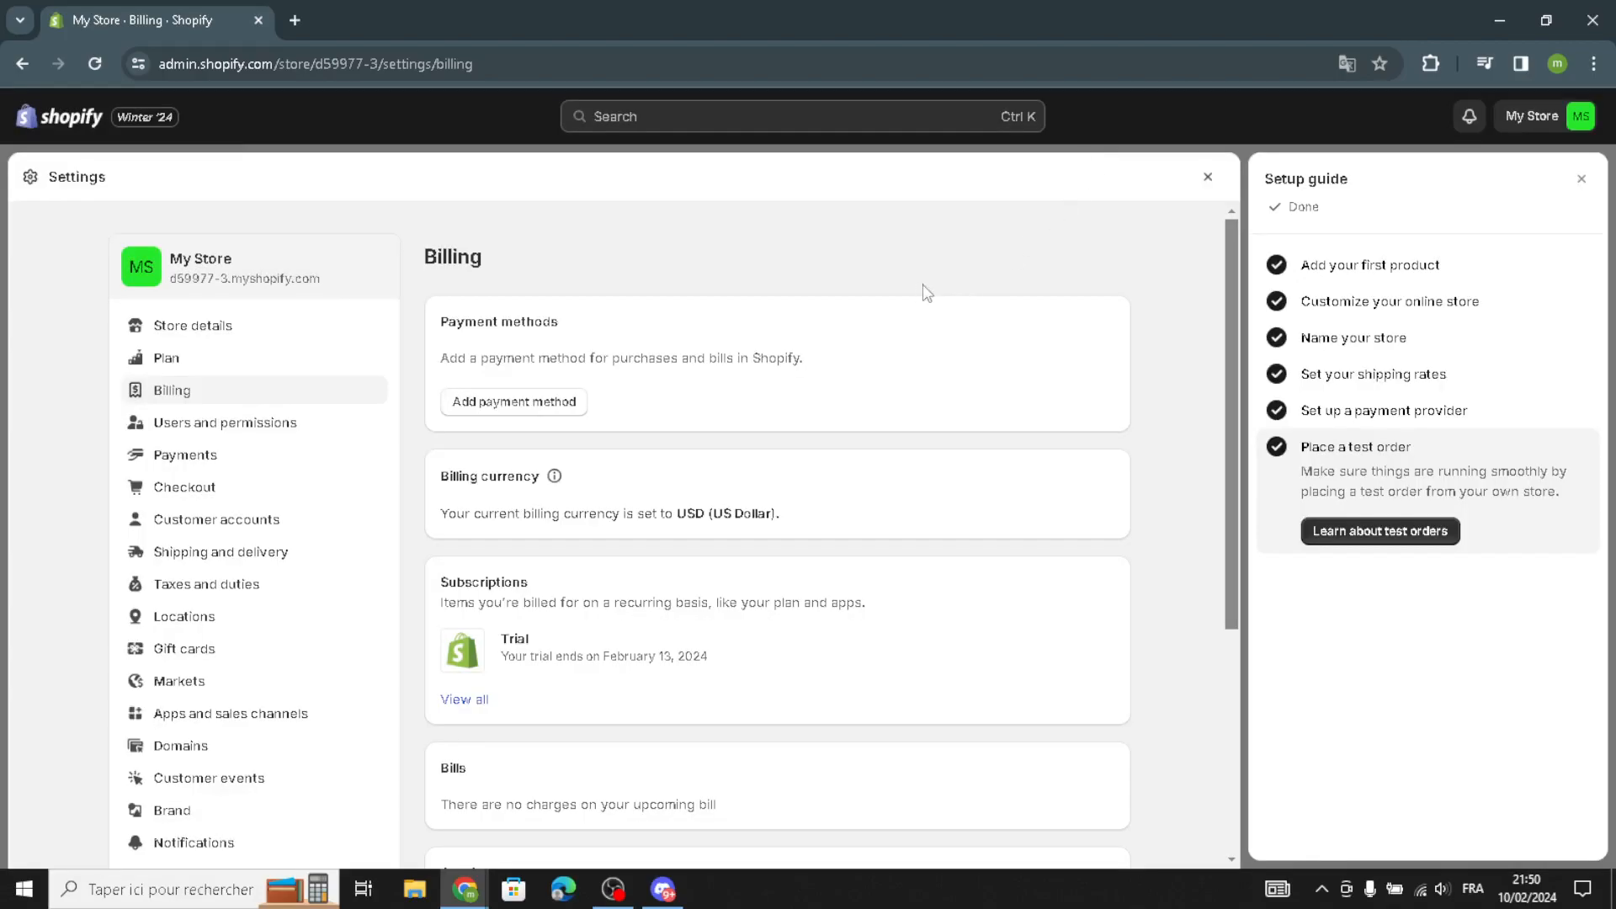
{"action": "scroll", "coordinate": [743, 491], "scroll_direction": "down", "scroll_amount": 1}
{"action": "scroll", "coordinate": [589, 554], "scroll_direction": "down", "scroll_amount": 2}
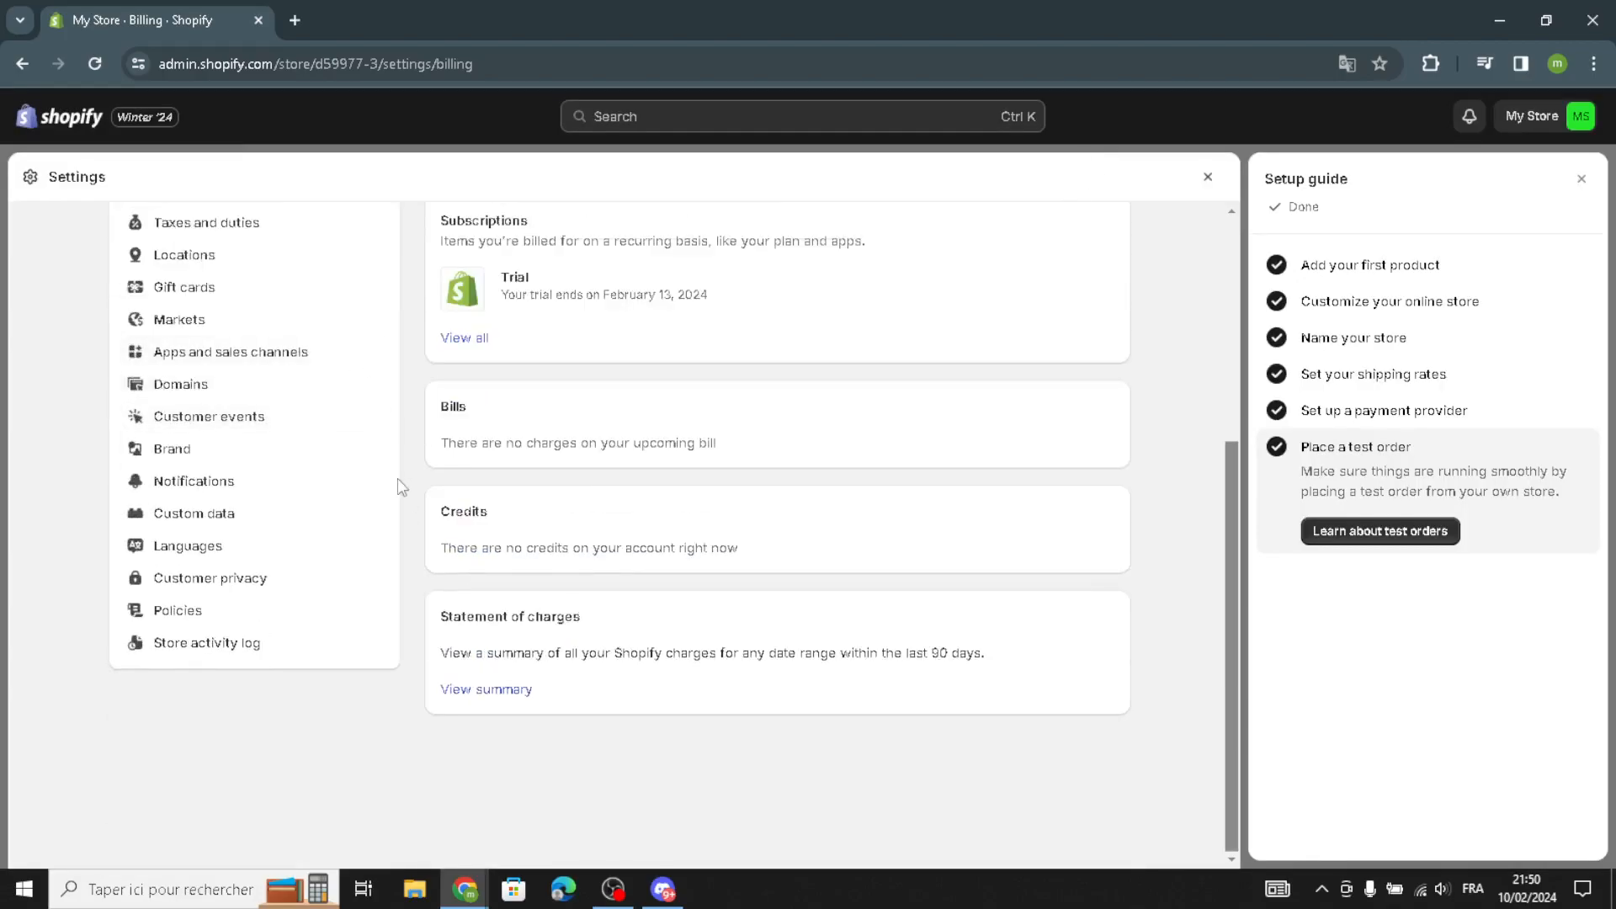
Review the users and permissions settings and the payments settings, including staff accounts, supported payment methods and payment capture
{"action": "scroll", "coordinate": [397, 478], "scroll_direction": "up", "scroll_amount": 3}
{"action": "left_click", "coordinate": [327, 373]}
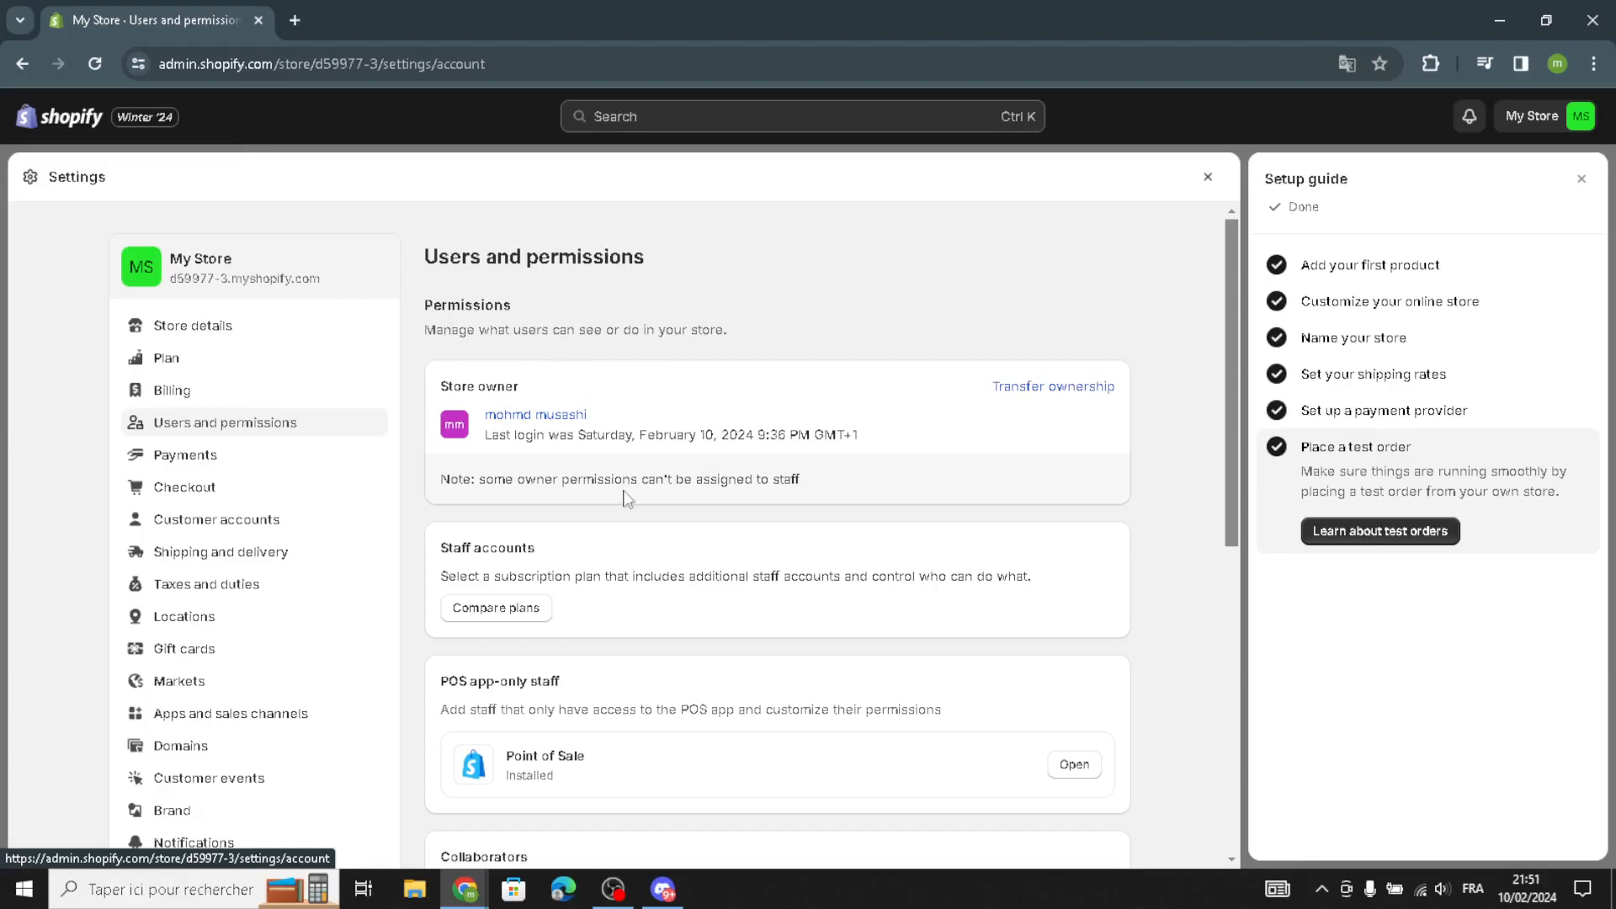
{"action": "scroll", "coordinate": [673, 399], "scroll_direction": "down", "scroll_amount": 1}
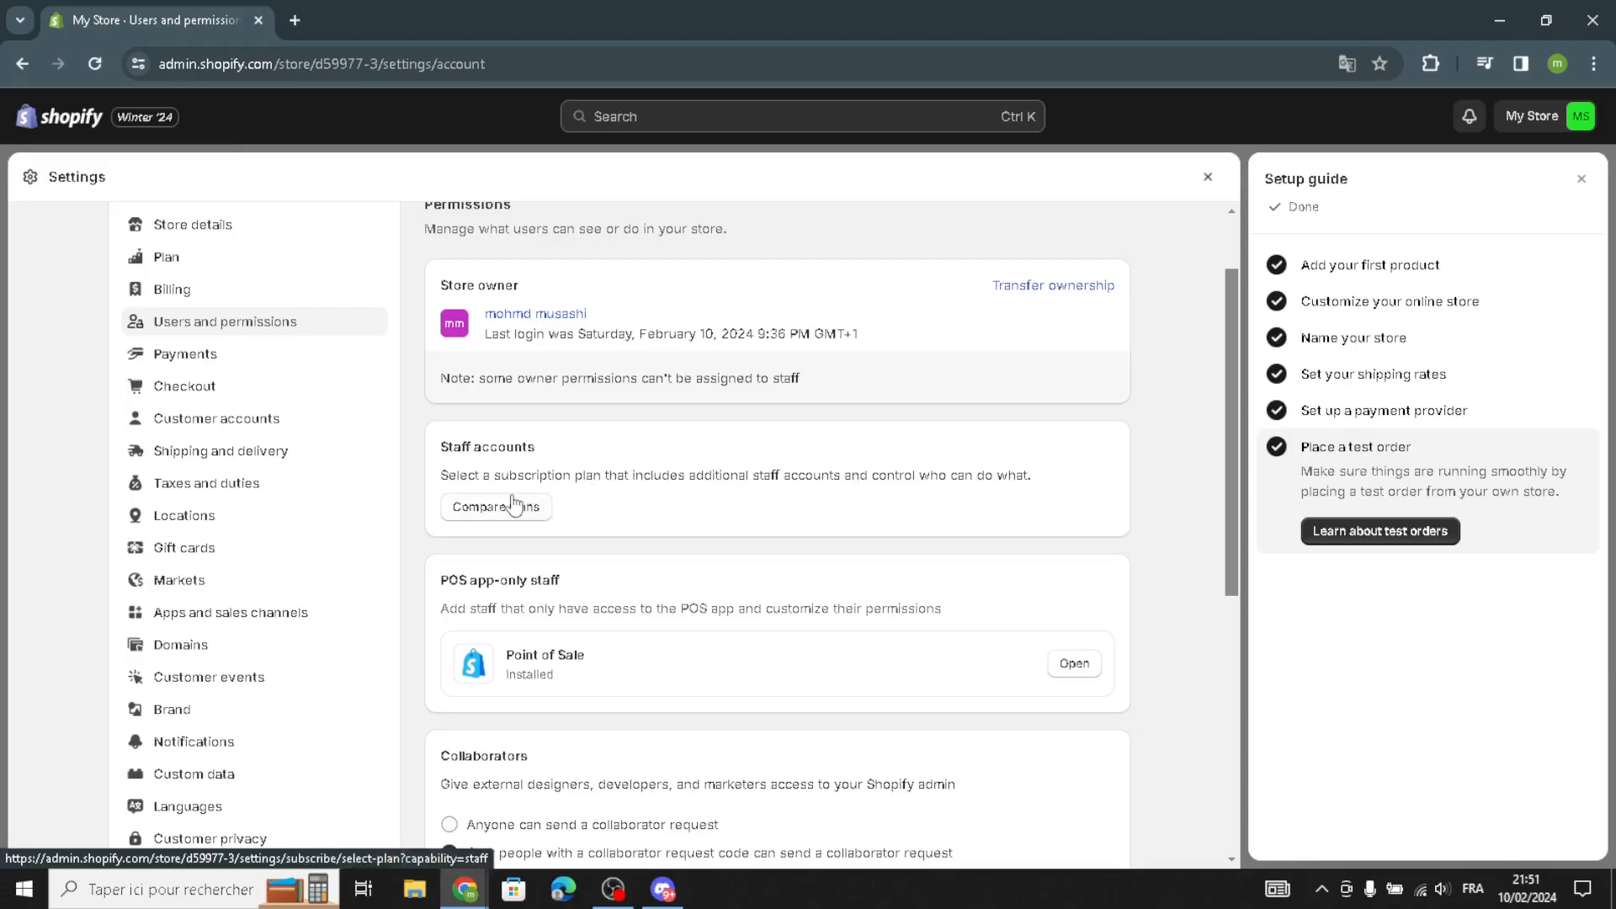
{"action": "left_click", "coordinate": [324, 362]}
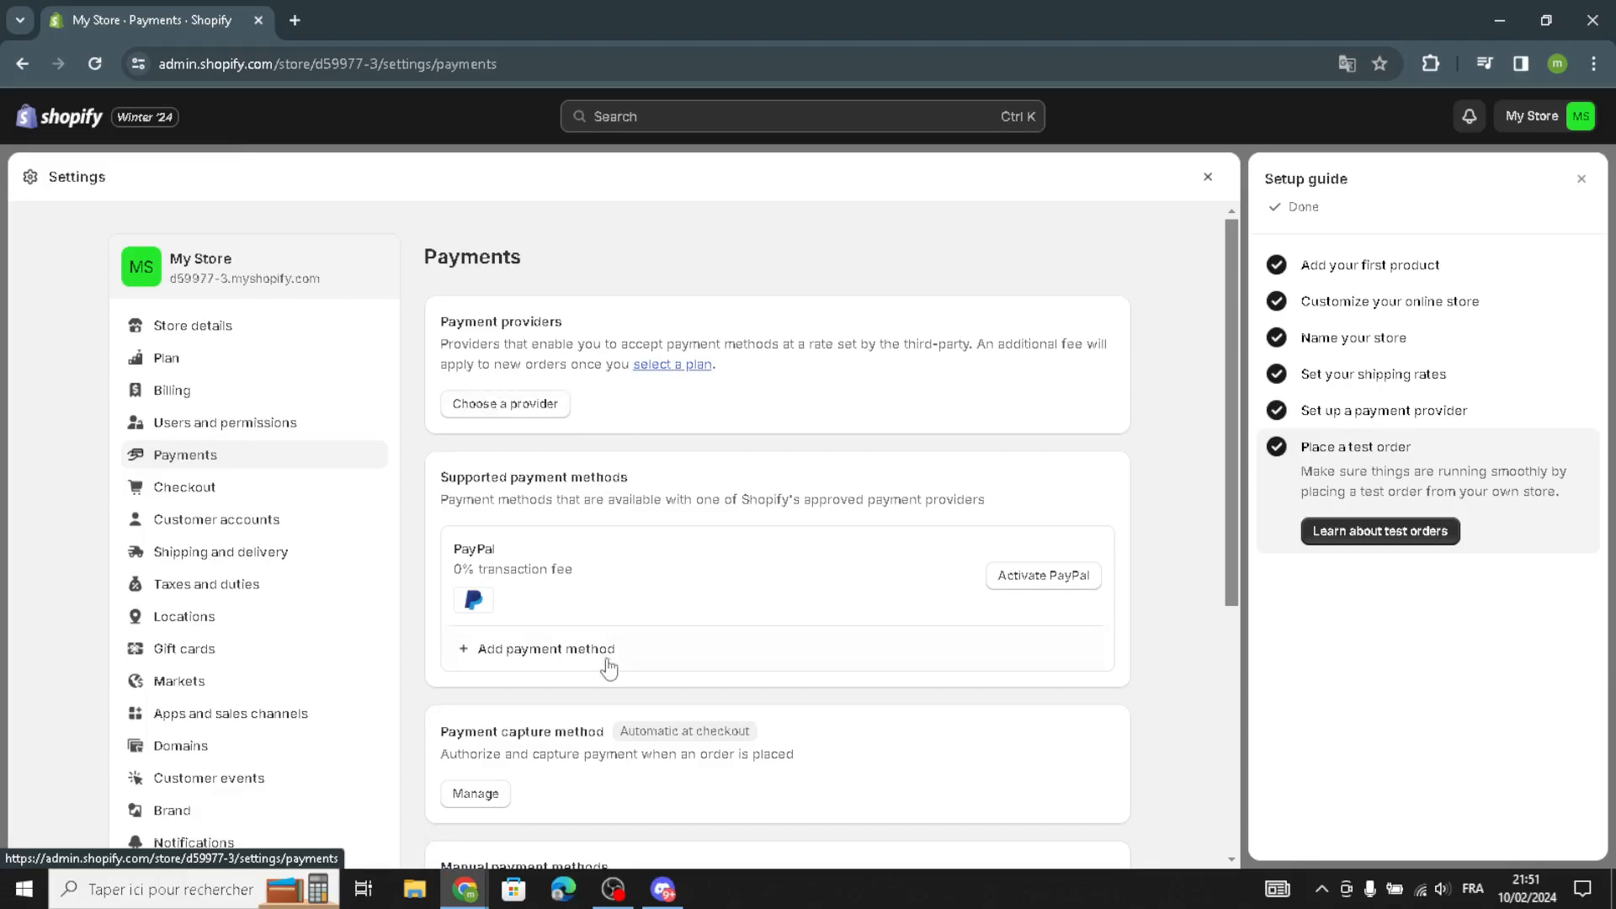
{"action": "scroll", "coordinate": [607, 665], "scroll_direction": "down", "scroll_amount": 2}
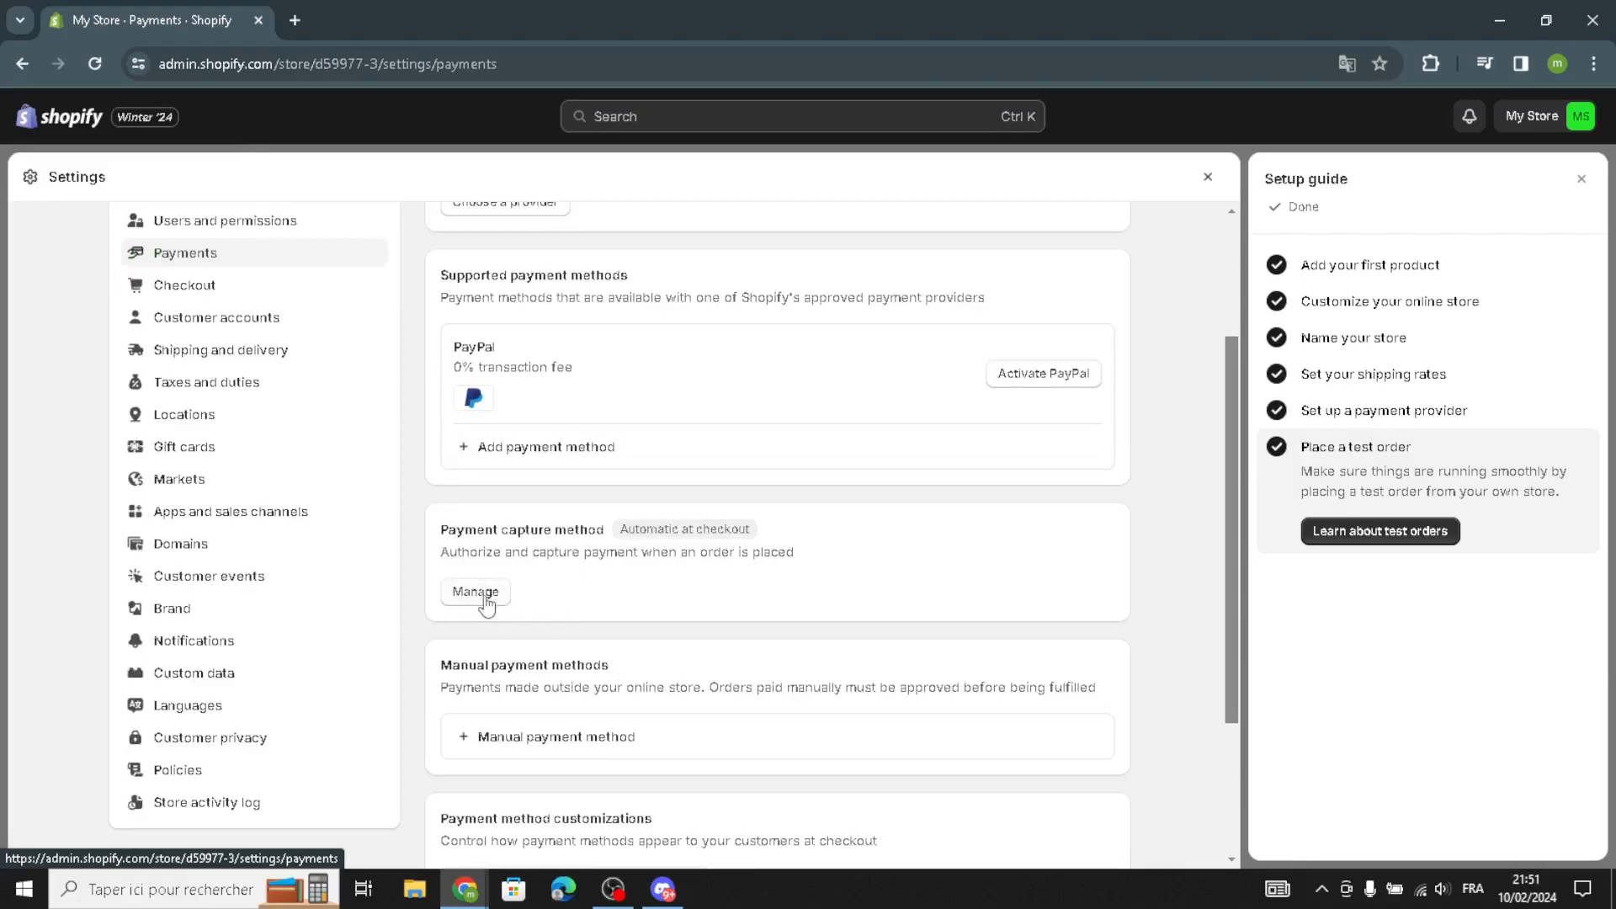
Examine the checkout settings, from customer contact method and customer information through marketing, tipping, address collection, order processing and checkout rules
{"action": "left_click", "coordinate": [282, 288]}
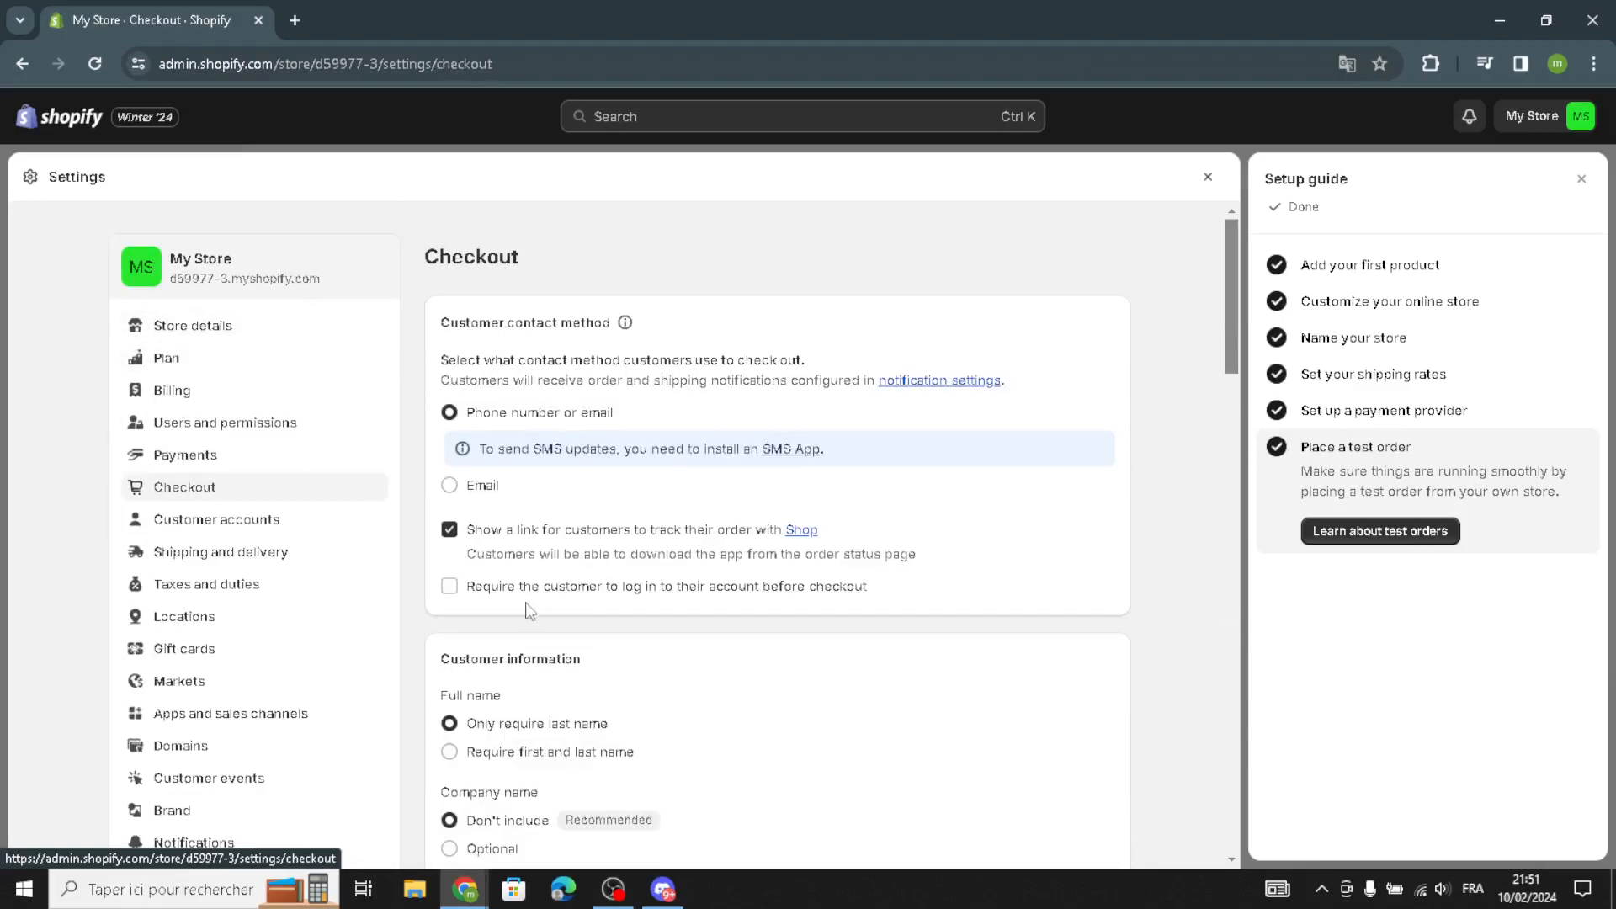
{"action": "scroll", "coordinate": [528, 611], "scroll_direction": "down", "scroll_amount": 1}
{"action": "scroll", "coordinate": [488, 640], "scroll_direction": "down", "scroll_amount": 1}
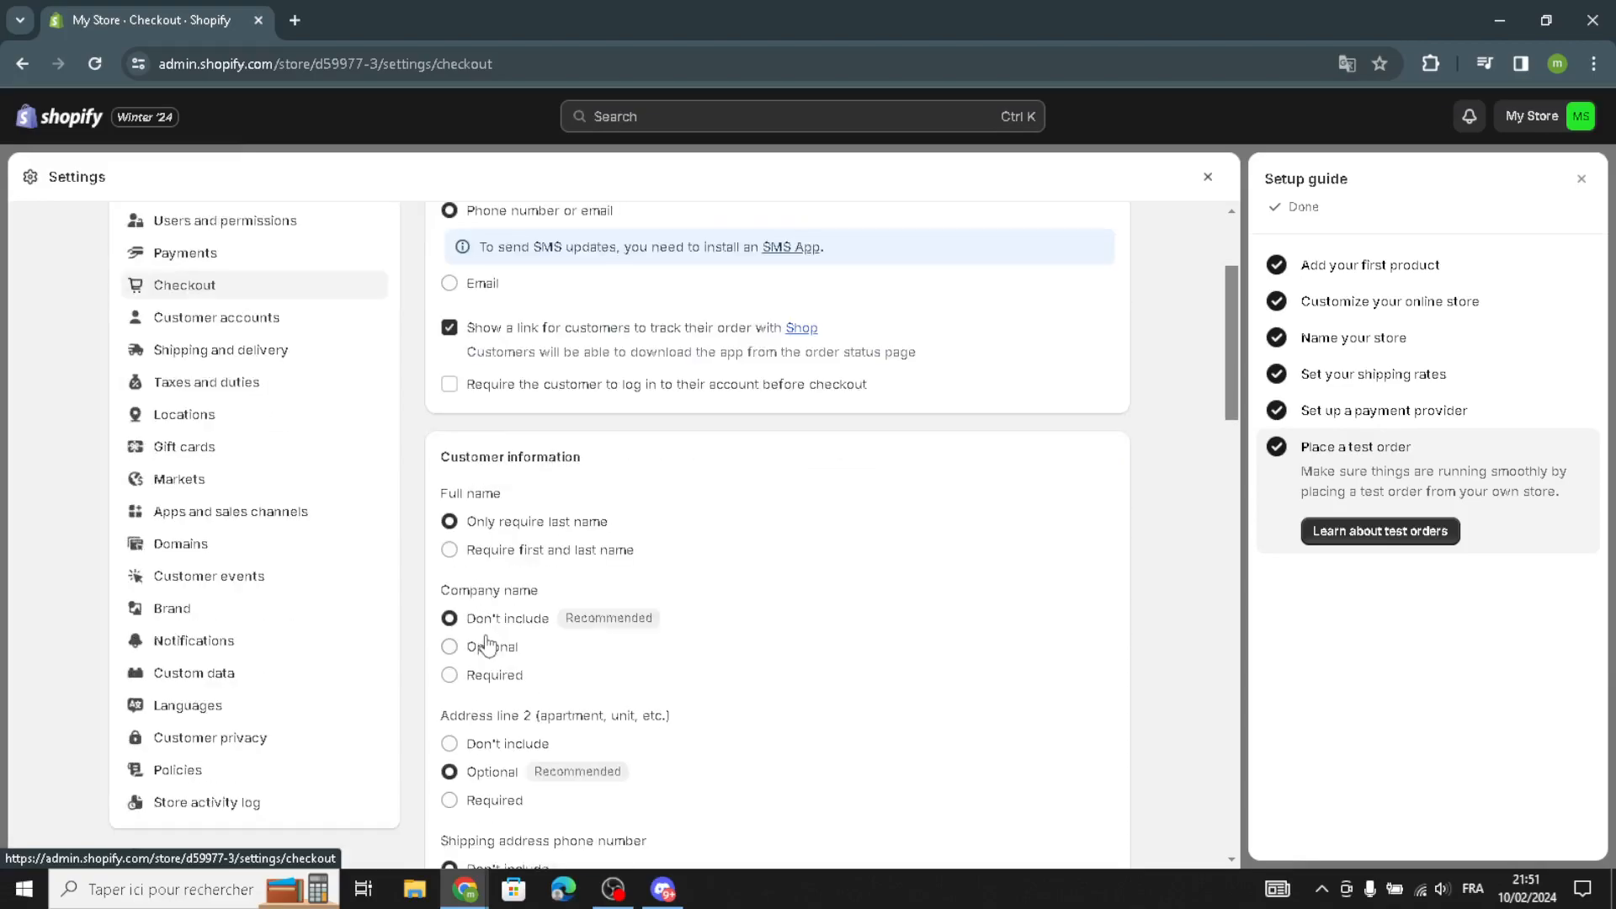
{"action": "scroll", "coordinate": [442, 669], "scroll_direction": "down", "scroll_amount": 1}
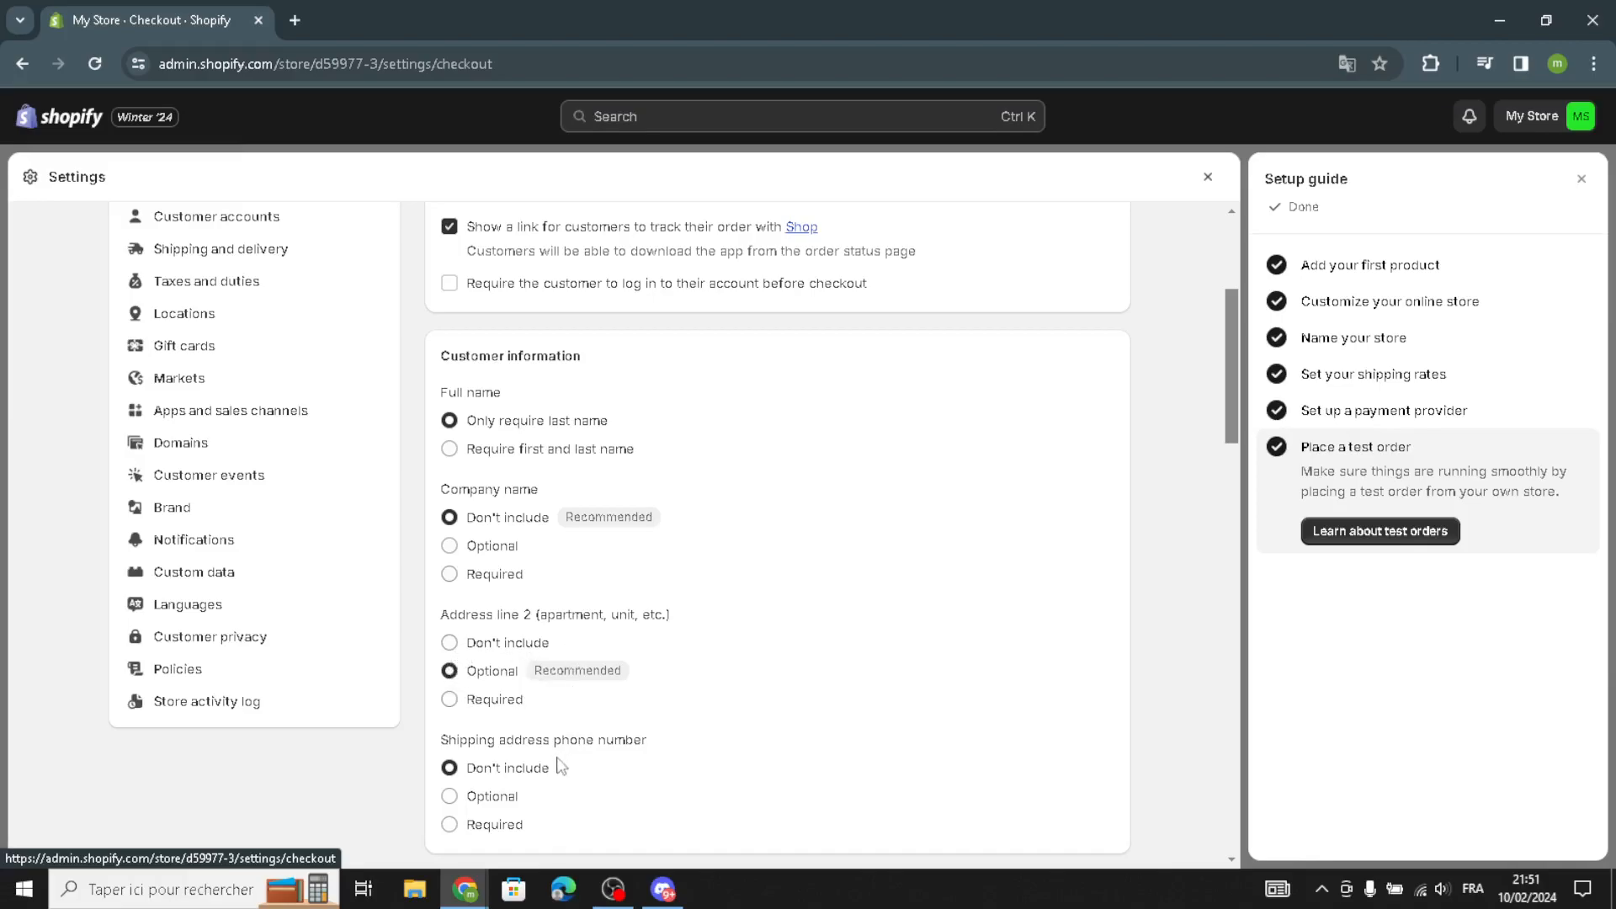
{"action": "scroll", "coordinate": [560, 762], "scroll_direction": "down", "scroll_amount": 1}
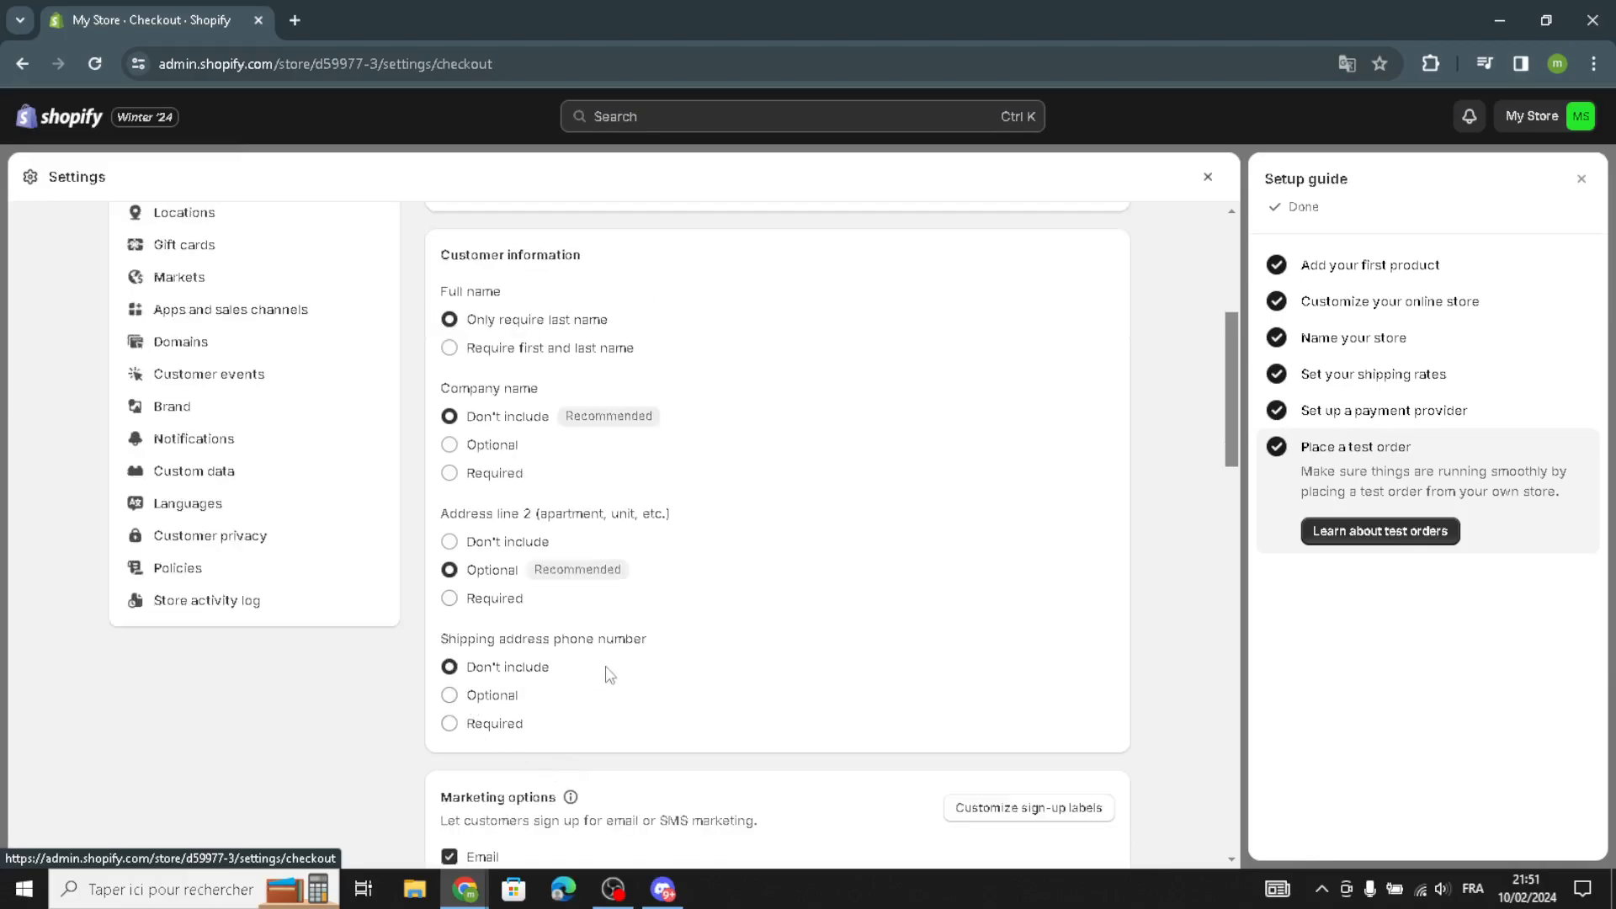
{"action": "scroll", "coordinate": [606, 677], "scroll_direction": "down", "scroll_amount": 2}
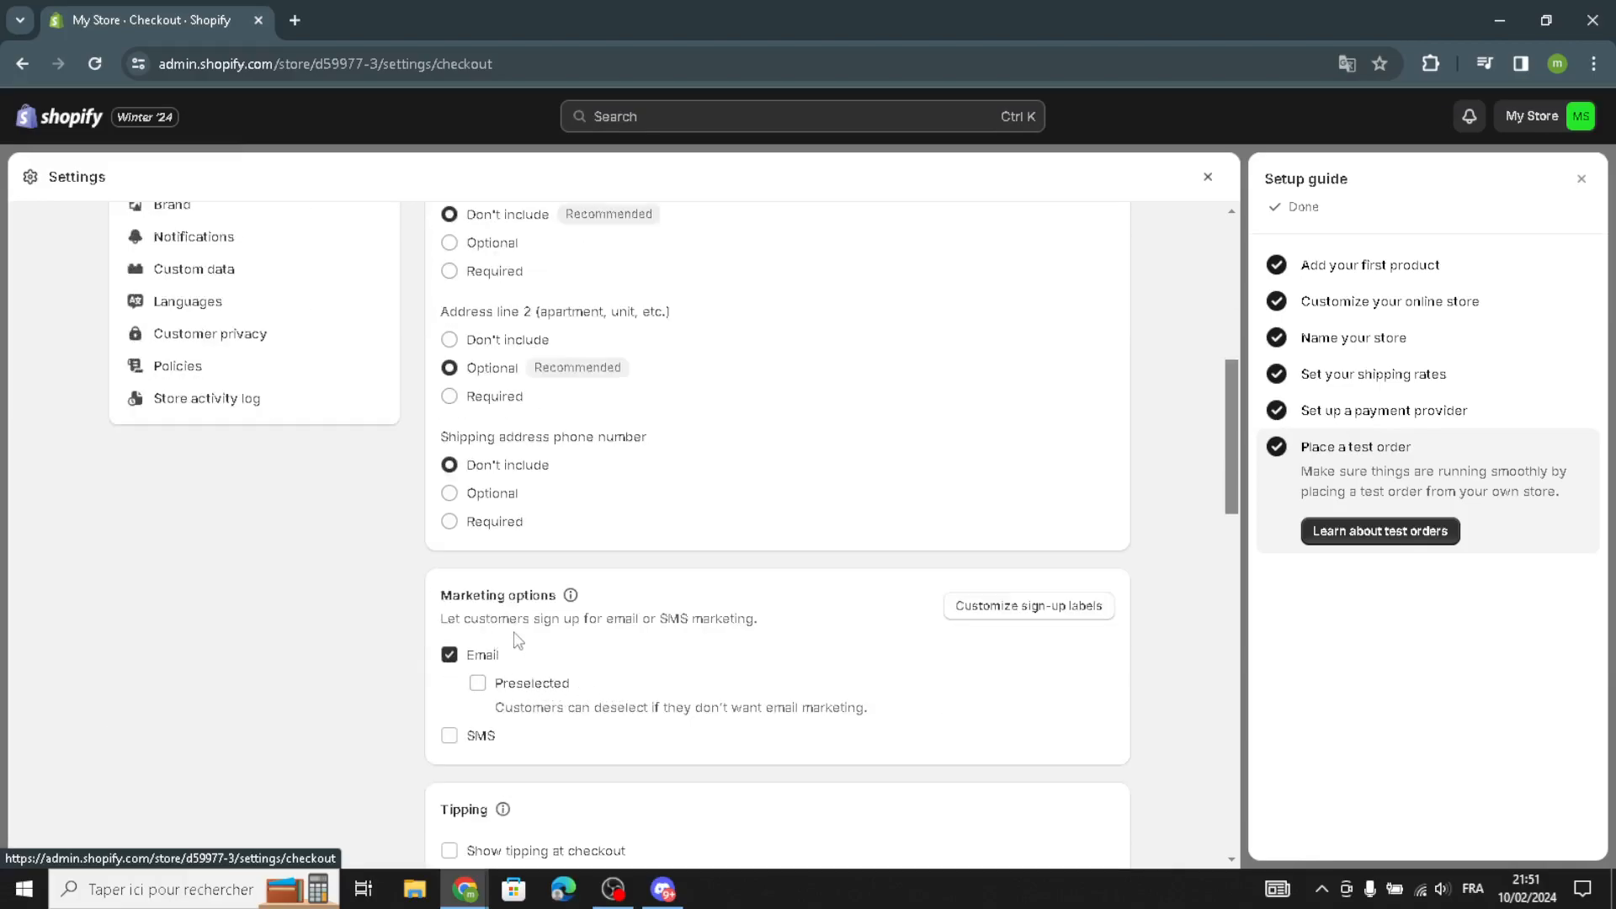
{"action": "scroll", "coordinate": [525, 667], "scroll_direction": "down", "scroll_amount": 4}
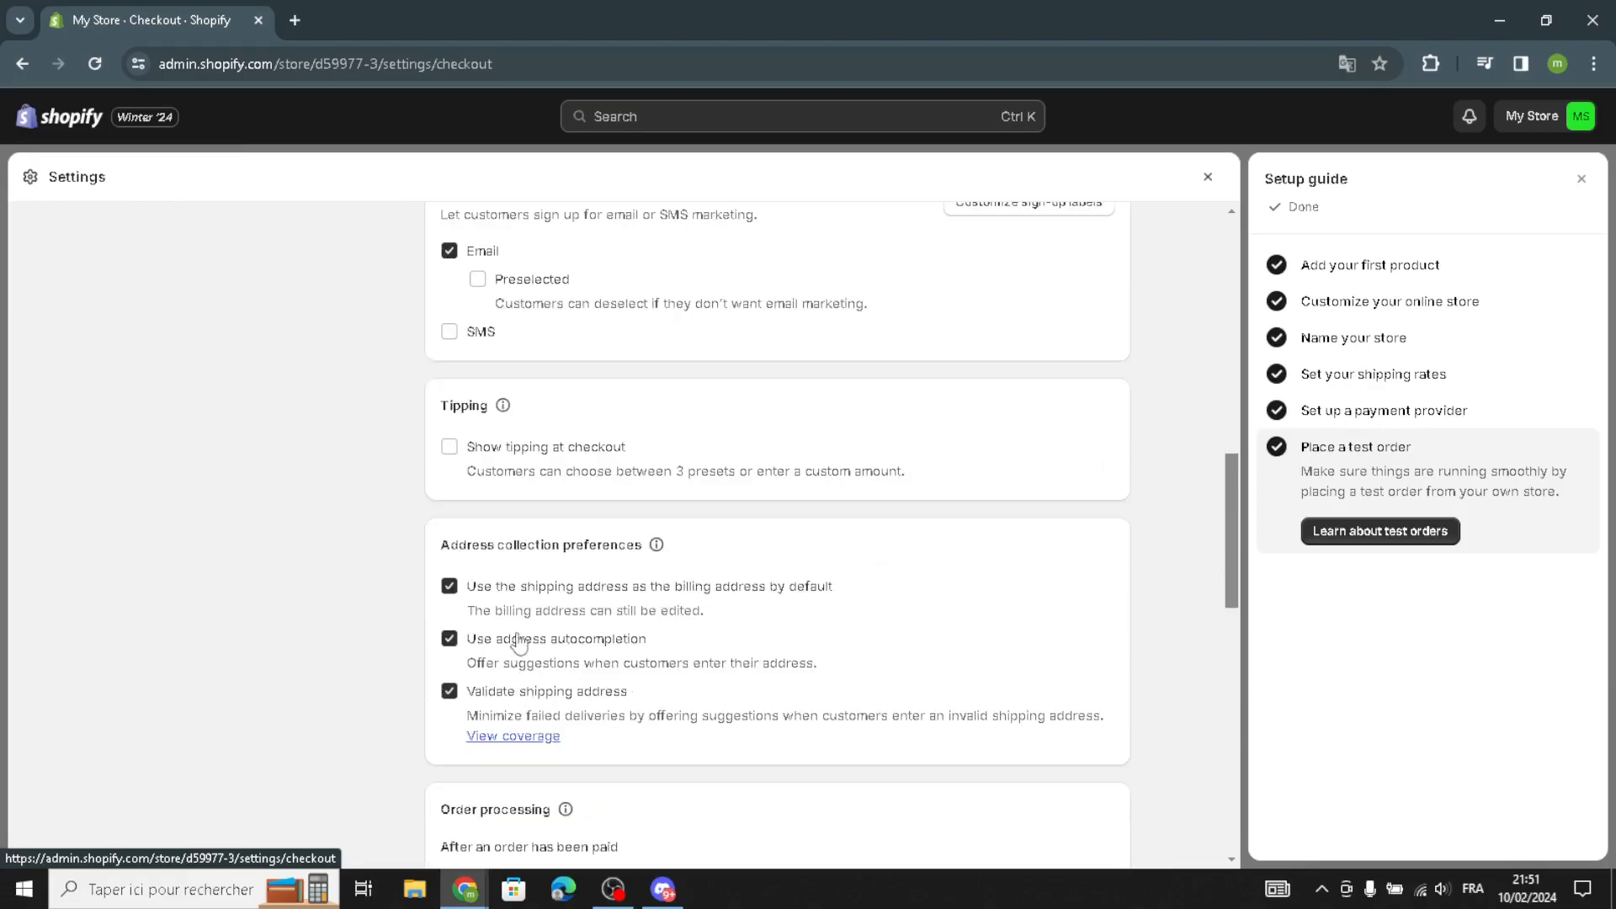
{"action": "scroll", "coordinate": [556, 690], "scroll_direction": "down", "scroll_amount": 3}
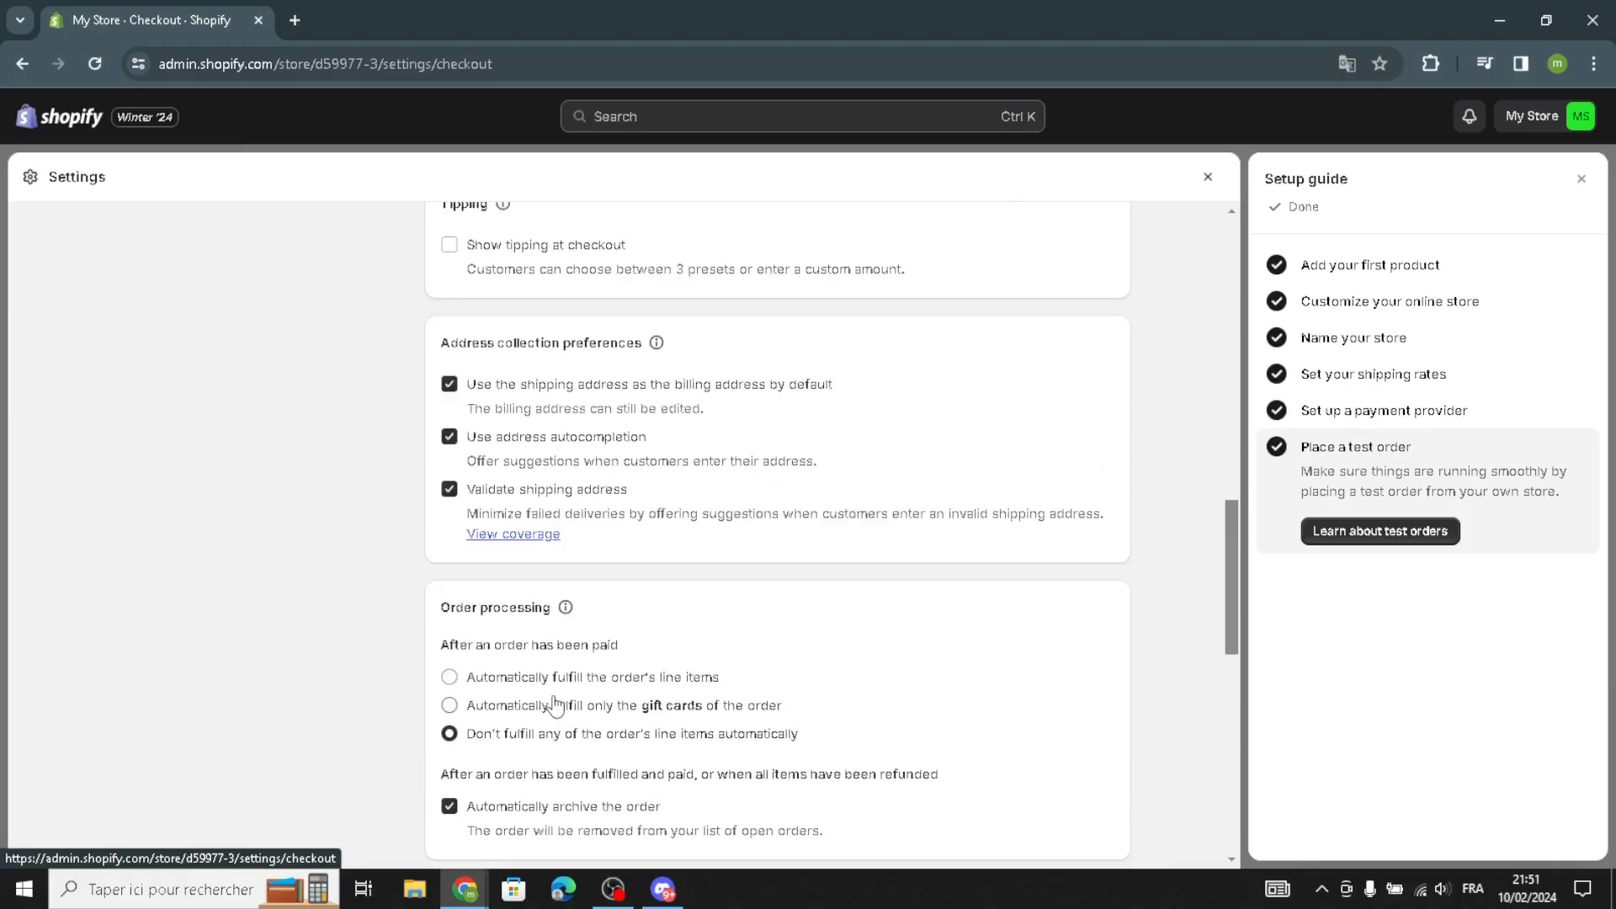
{"action": "scroll", "coordinate": [600, 746], "scroll_direction": "down", "scroll_amount": 2}
{"action": "scroll", "coordinate": [591, 746], "scroll_direction": "down", "scroll_amount": 2}
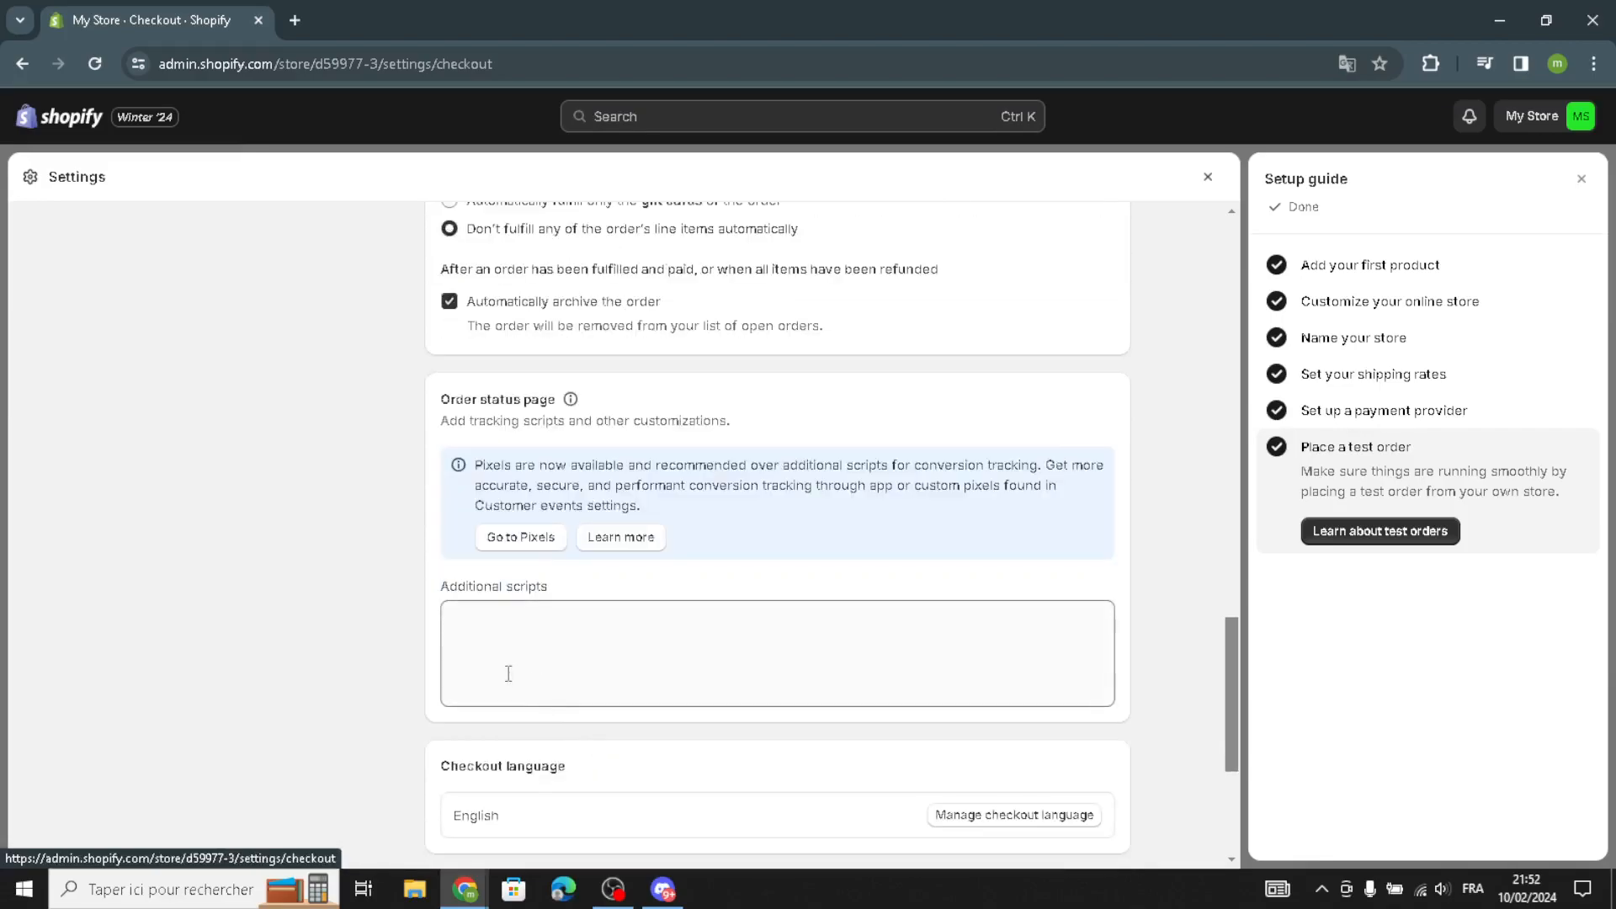
{"action": "scroll", "coordinate": [499, 683], "scroll_direction": "down", "scroll_amount": 3}
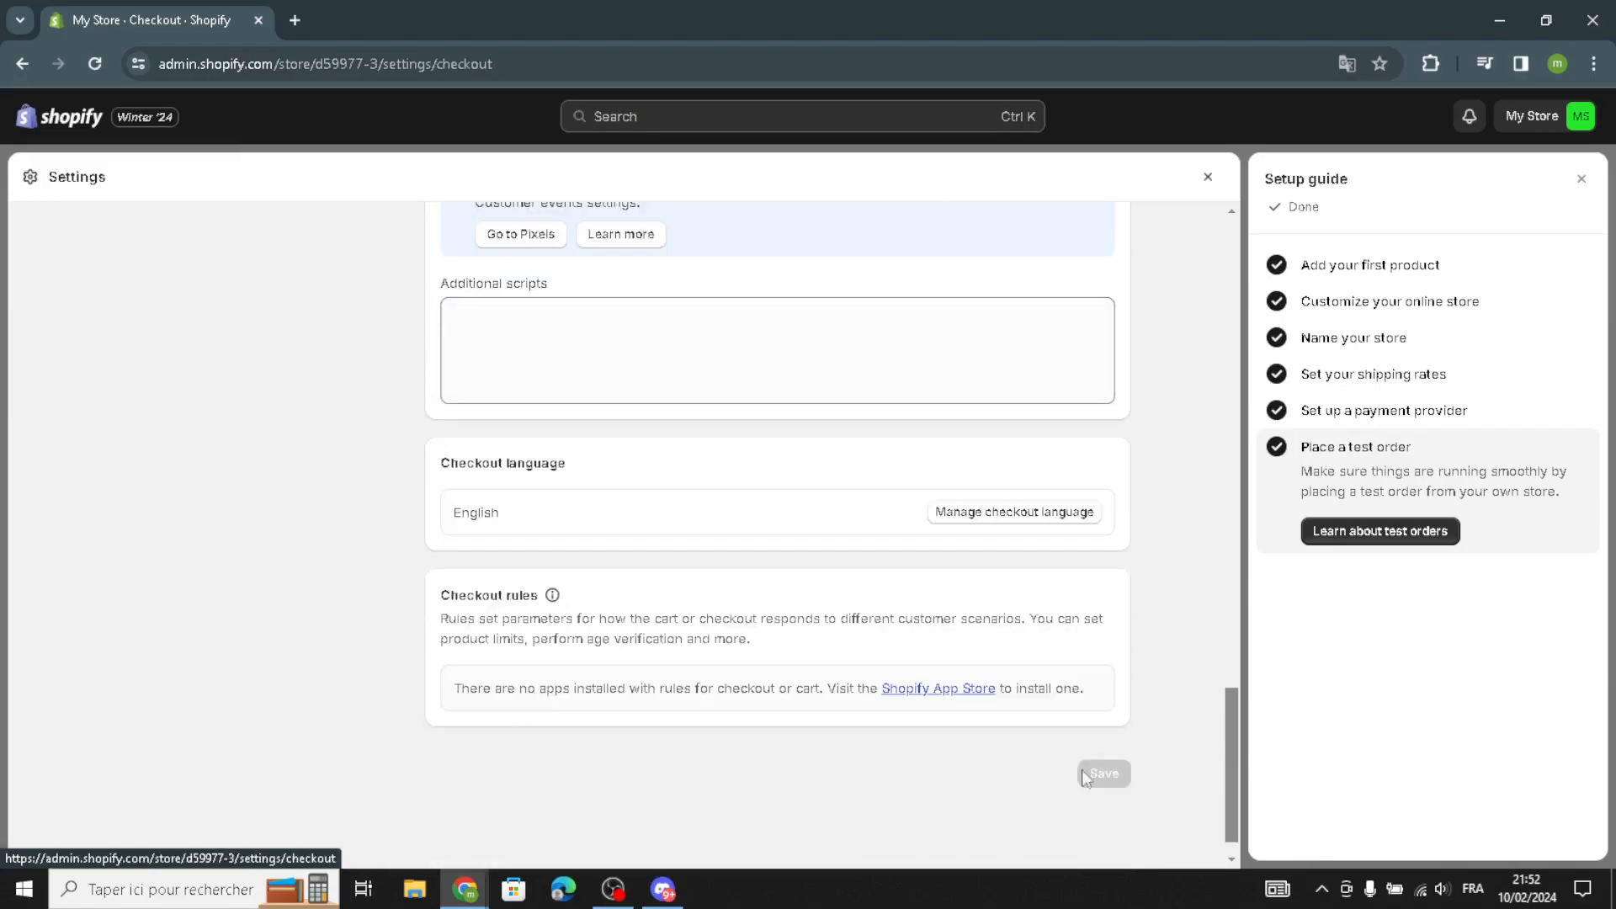
{"action": "scroll", "coordinate": [599, 707], "scroll_direction": "up", "scroll_amount": 20}
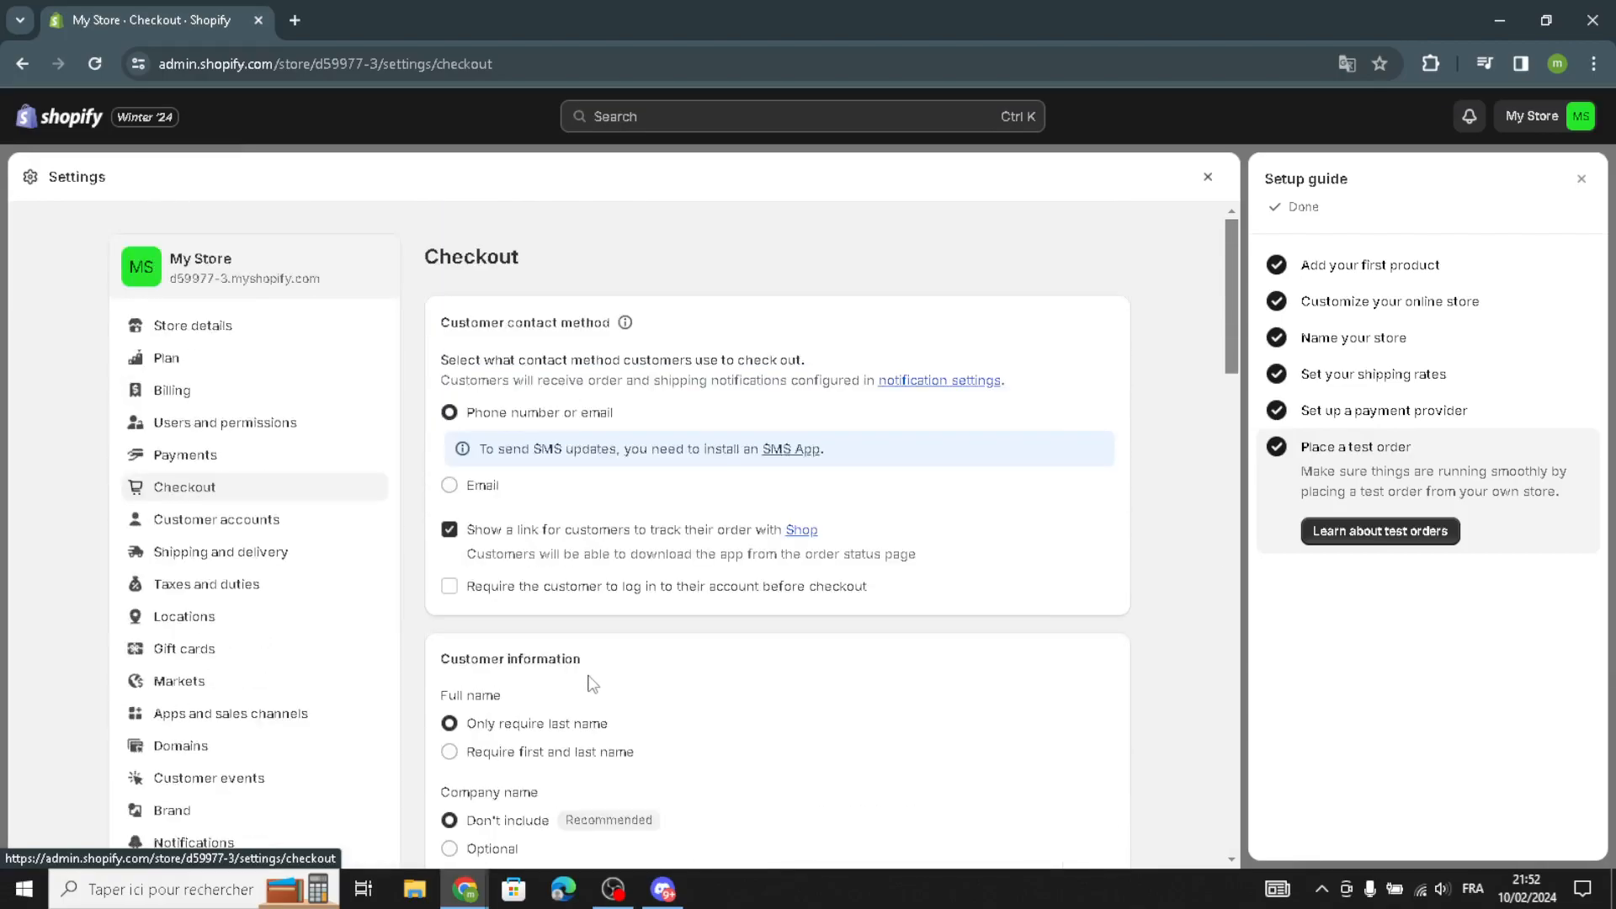
Review the customer accounts settings, including login experience, self-serve returns and the new and classic account URLs
{"action": "left_click", "coordinate": [299, 524]}
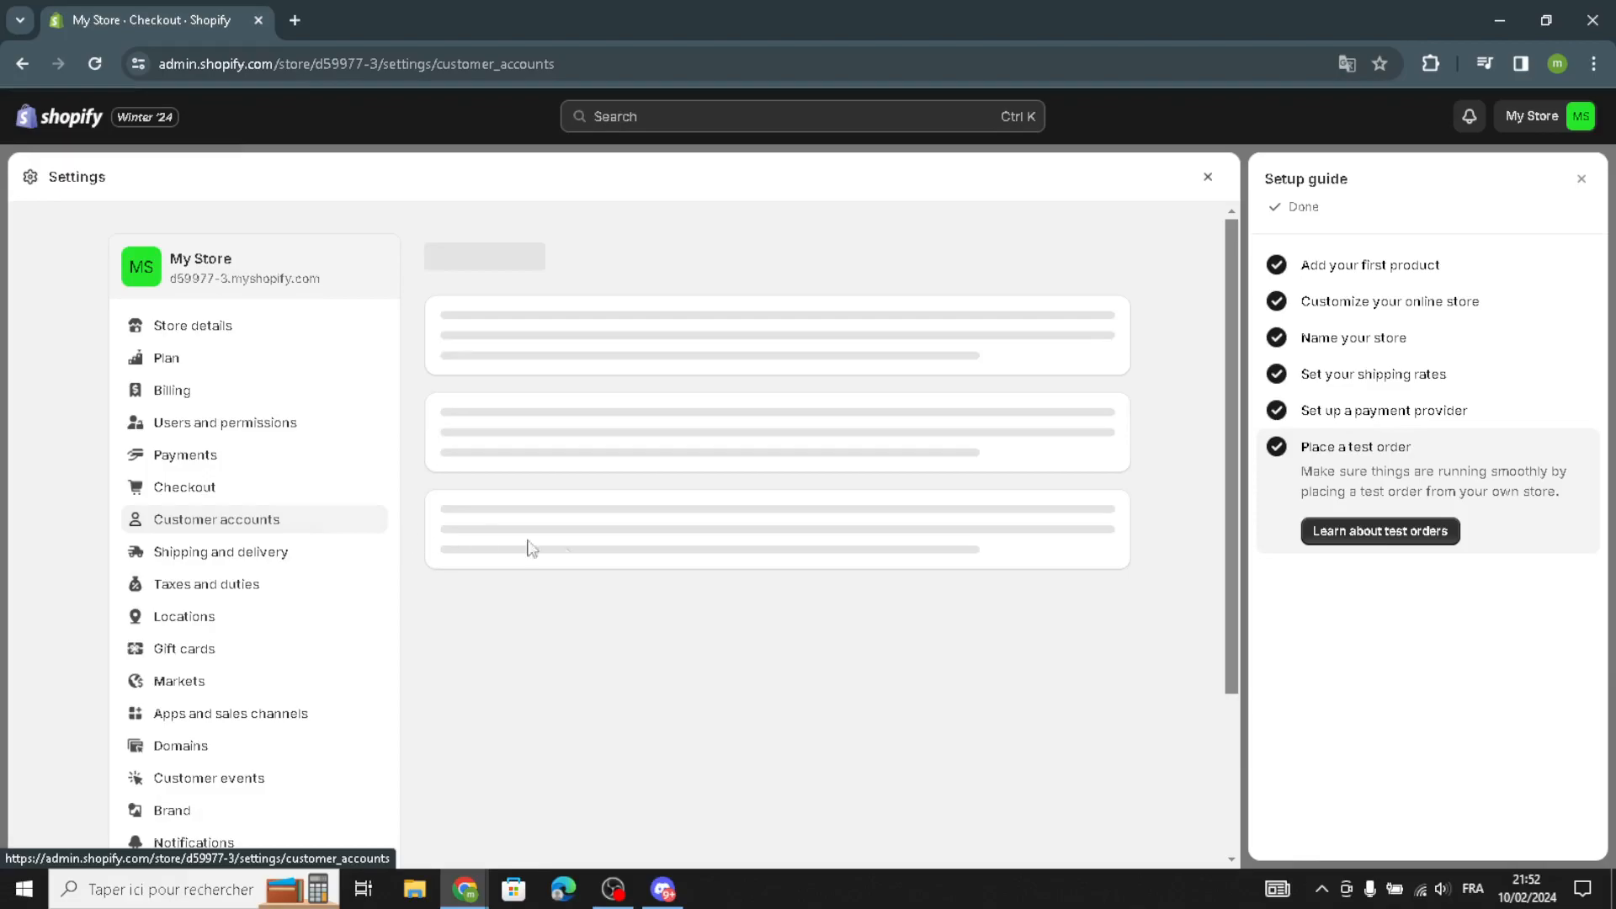
{"action": "scroll", "coordinate": [564, 531], "scroll_direction": "down", "scroll_amount": 2}
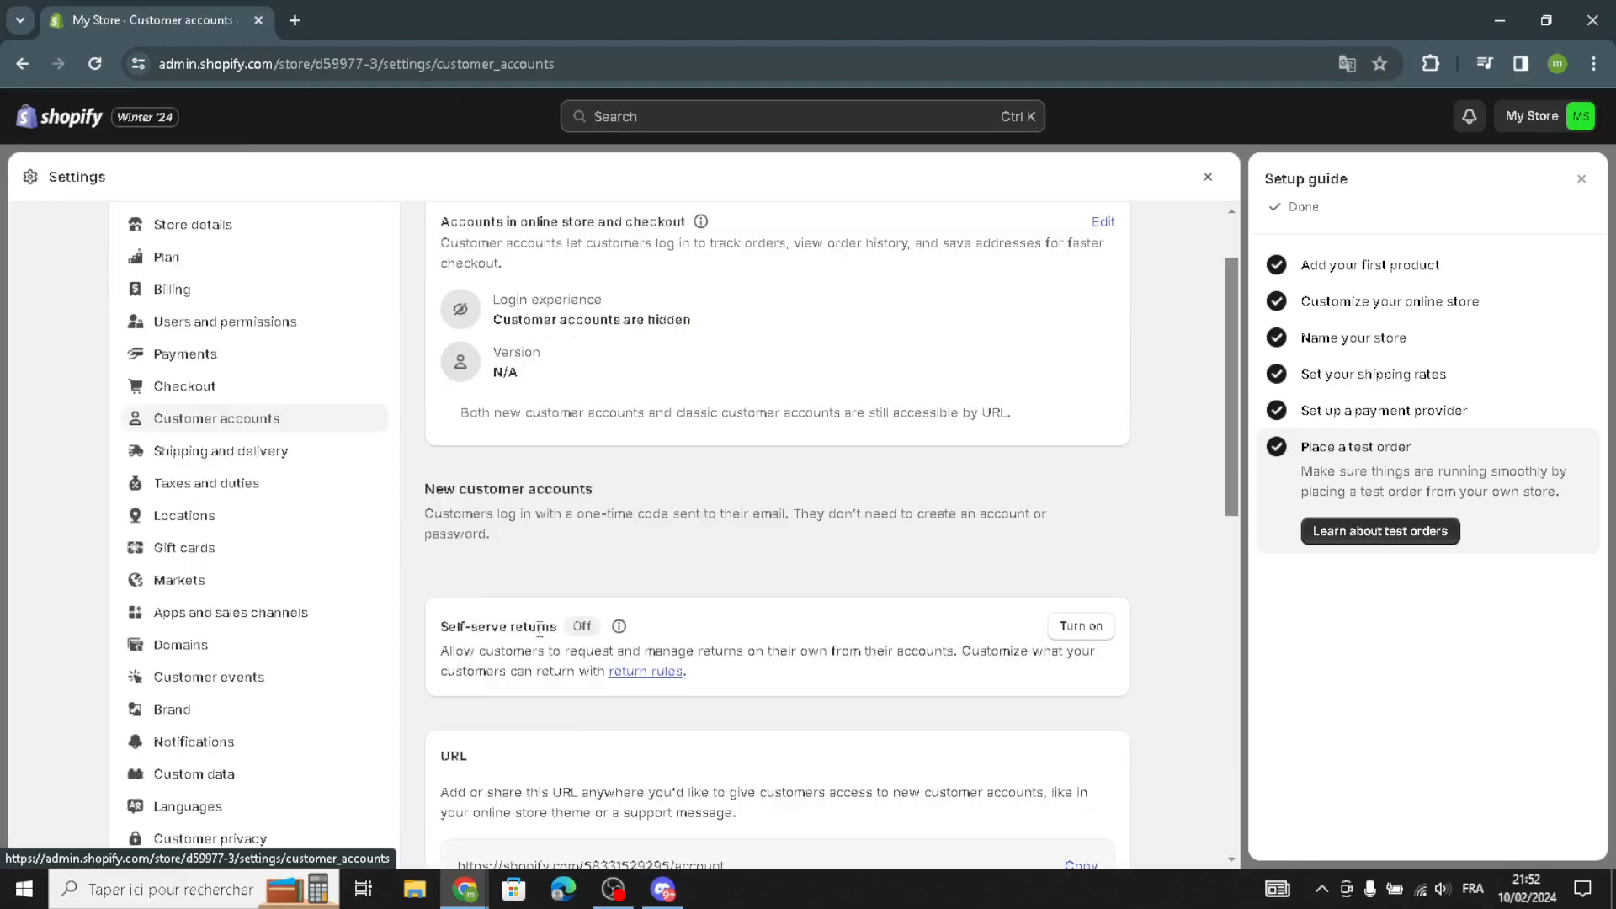
{"action": "scroll", "coordinate": [523, 786], "scroll_direction": "down", "scroll_amount": 4}
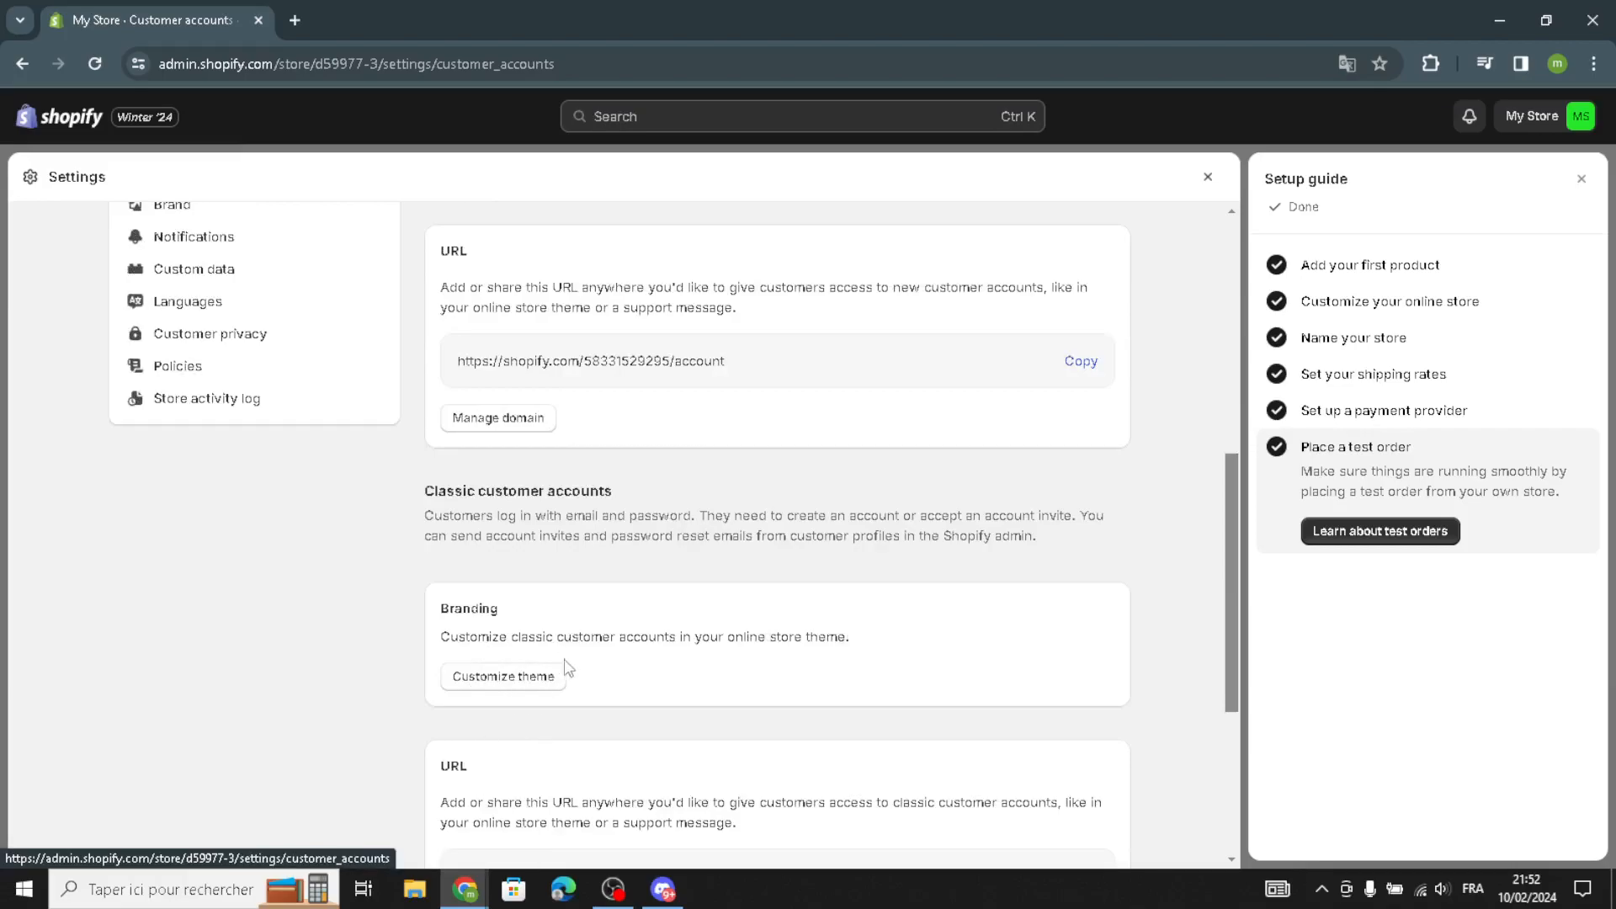
{"action": "scroll", "coordinate": [381, 707], "scroll_direction": "up", "scroll_amount": 4}
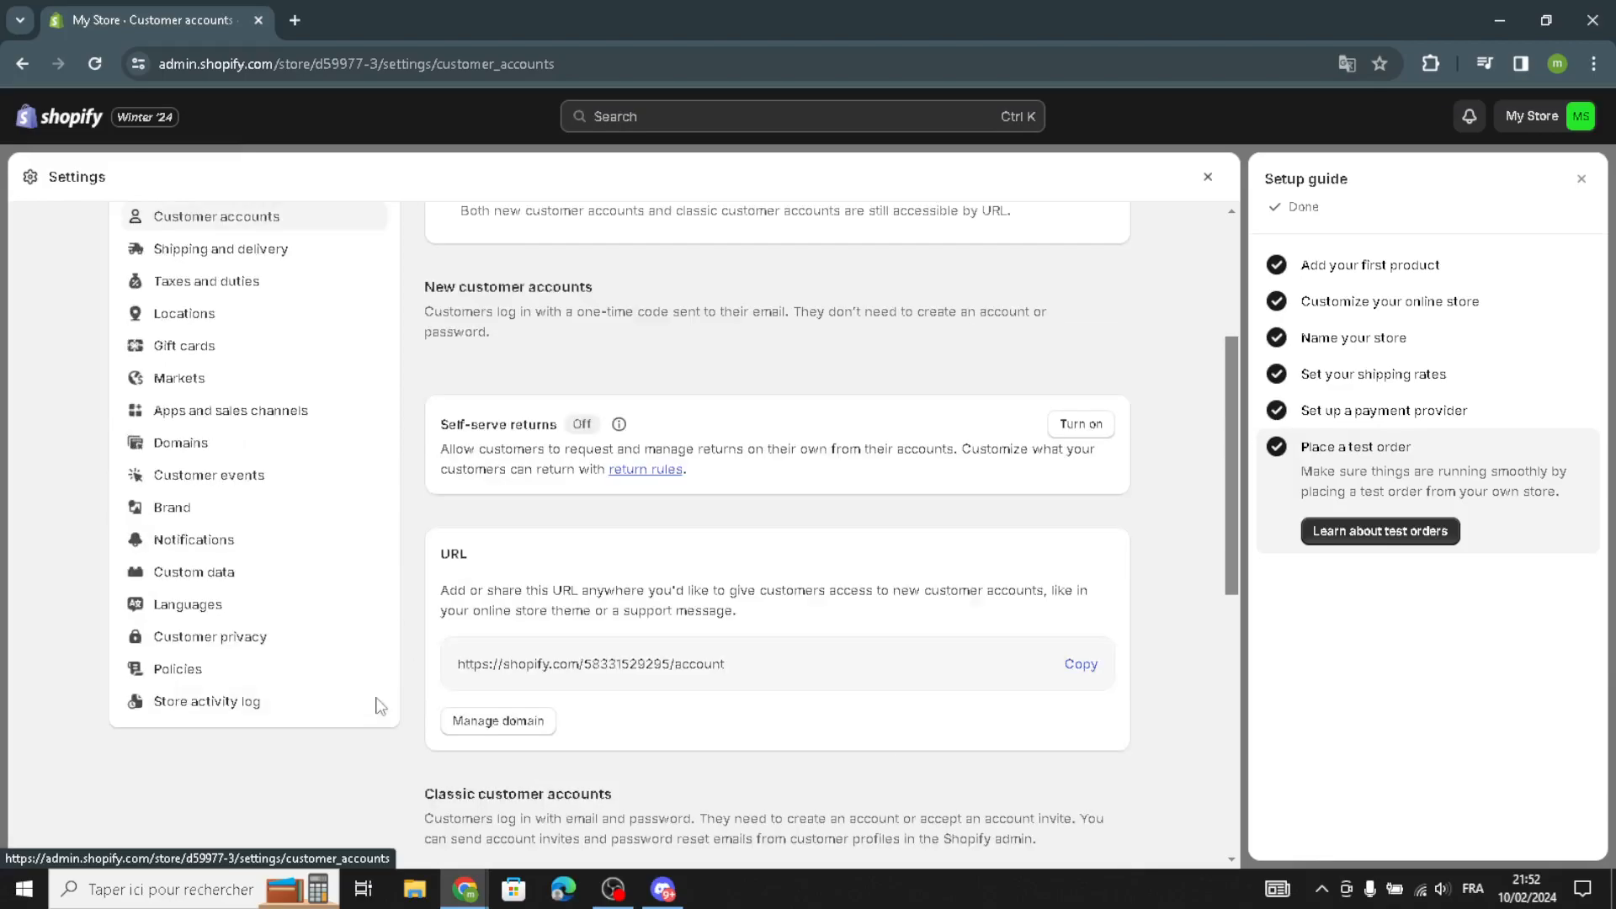
{"action": "scroll", "coordinate": [266, 704], "scroll_direction": "up", "scroll_amount": 1}
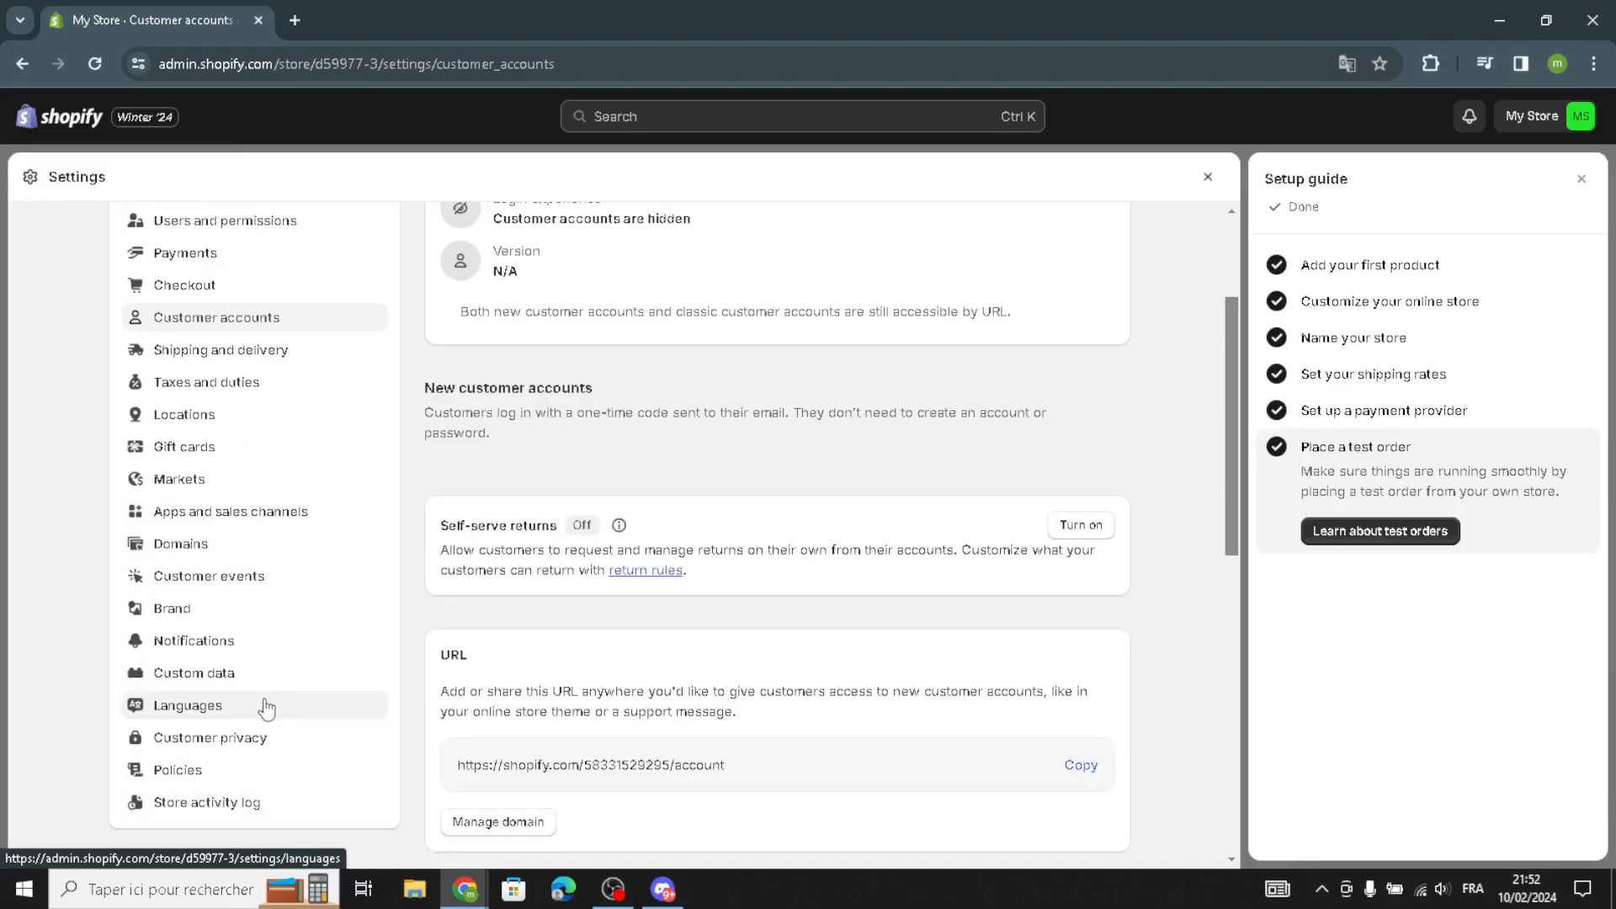
Open the domains settings and search for a new domain to buy using the name TastyHubMa
{"action": "left_click", "coordinate": [225, 548]}
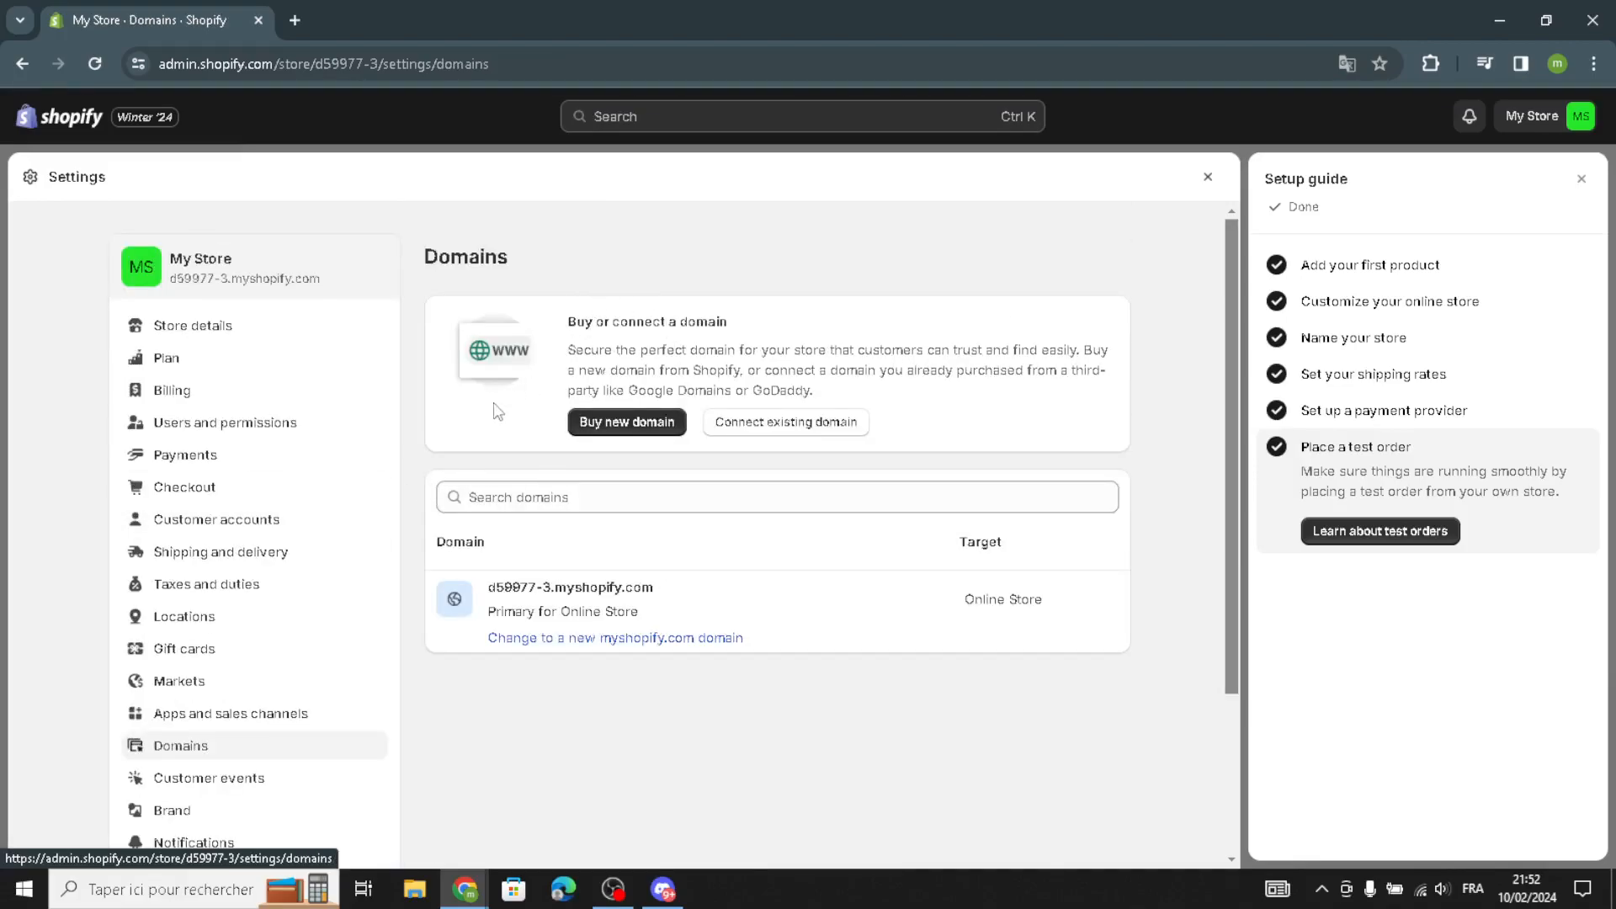
{"action": "left_click", "coordinate": [638, 423]}
{"action": "left_click", "coordinate": [581, 373]}
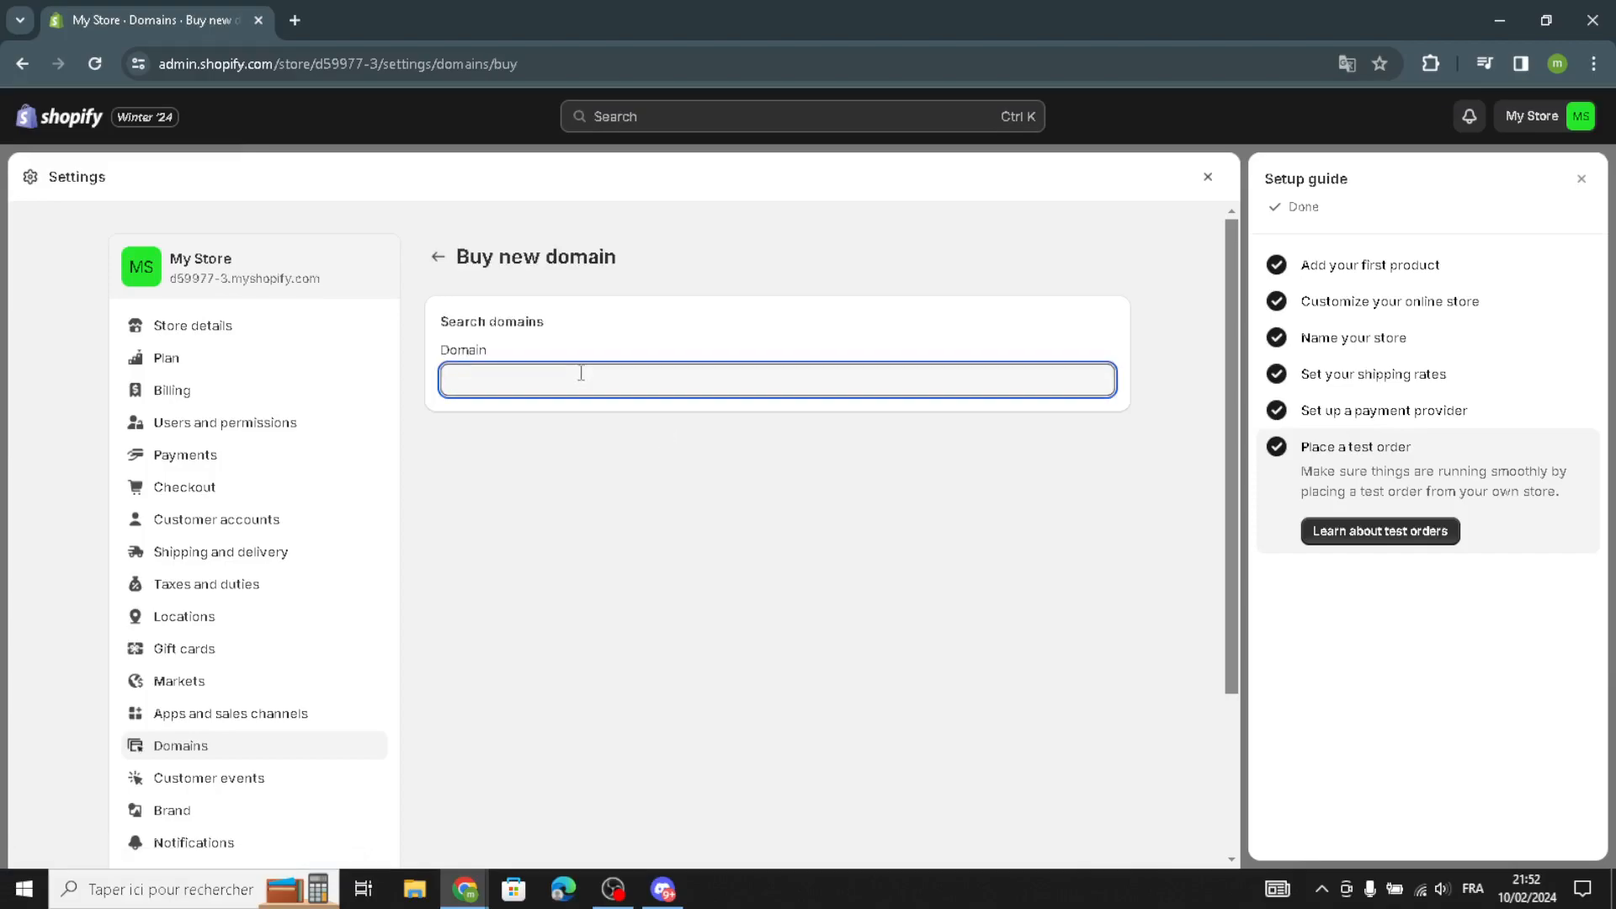
{"action": "type", "text": "TastyHubMa"}
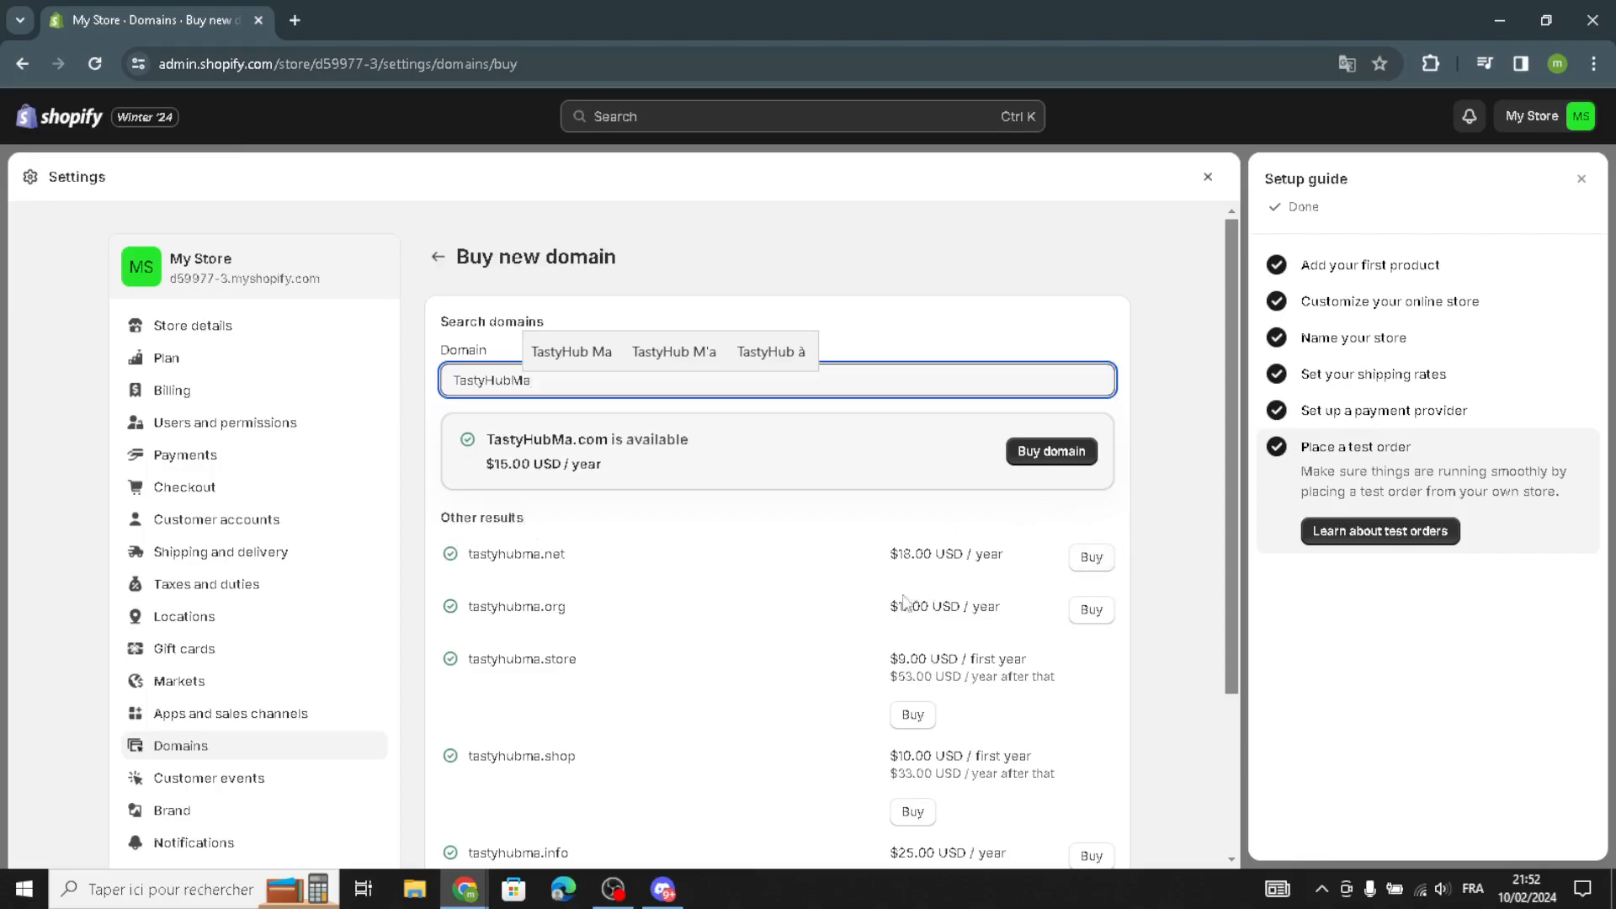
Open the purchase page for TastyHubMa.com and review its payment requirement, auto-renewal and contact information fields
{"action": "left_click", "coordinate": [1048, 451]}
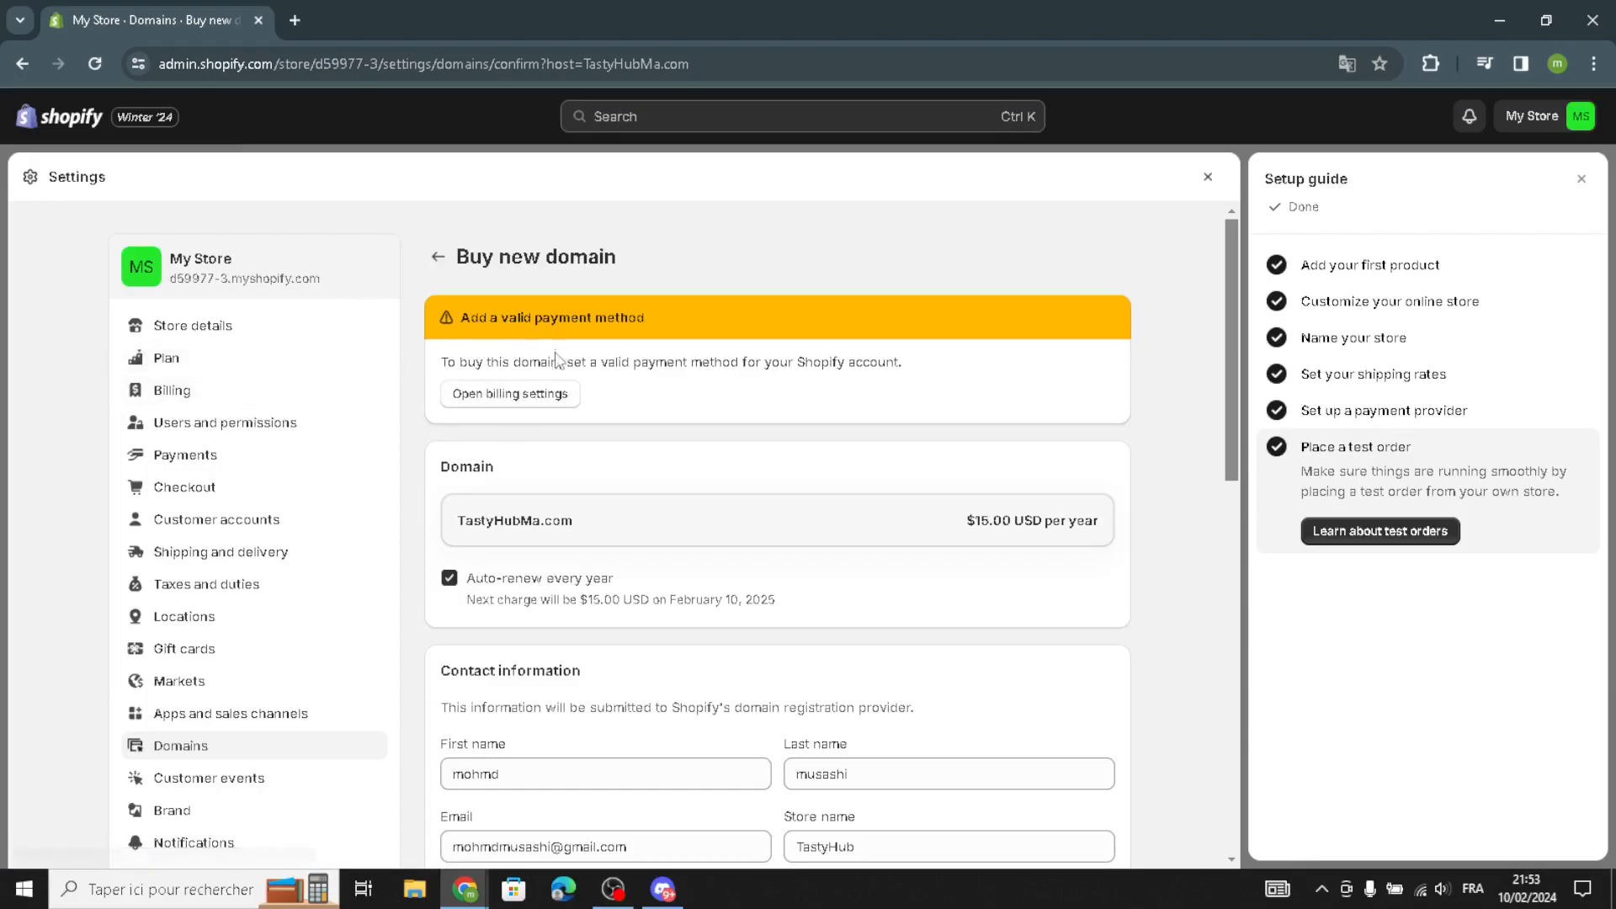
{"action": "scroll", "coordinate": [602, 497], "scroll_direction": "down", "scroll_amount": 1}
{"action": "scroll", "coordinate": [538, 379], "scroll_direction": "up", "scroll_amount": 1}
{"action": "scroll", "coordinate": [863, 629], "scroll_direction": "down", "scroll_amount": 5}
{"action": "scroll", "coordinate": [350, 552], "scroll_direction": "up", "scroll_amount": 2}
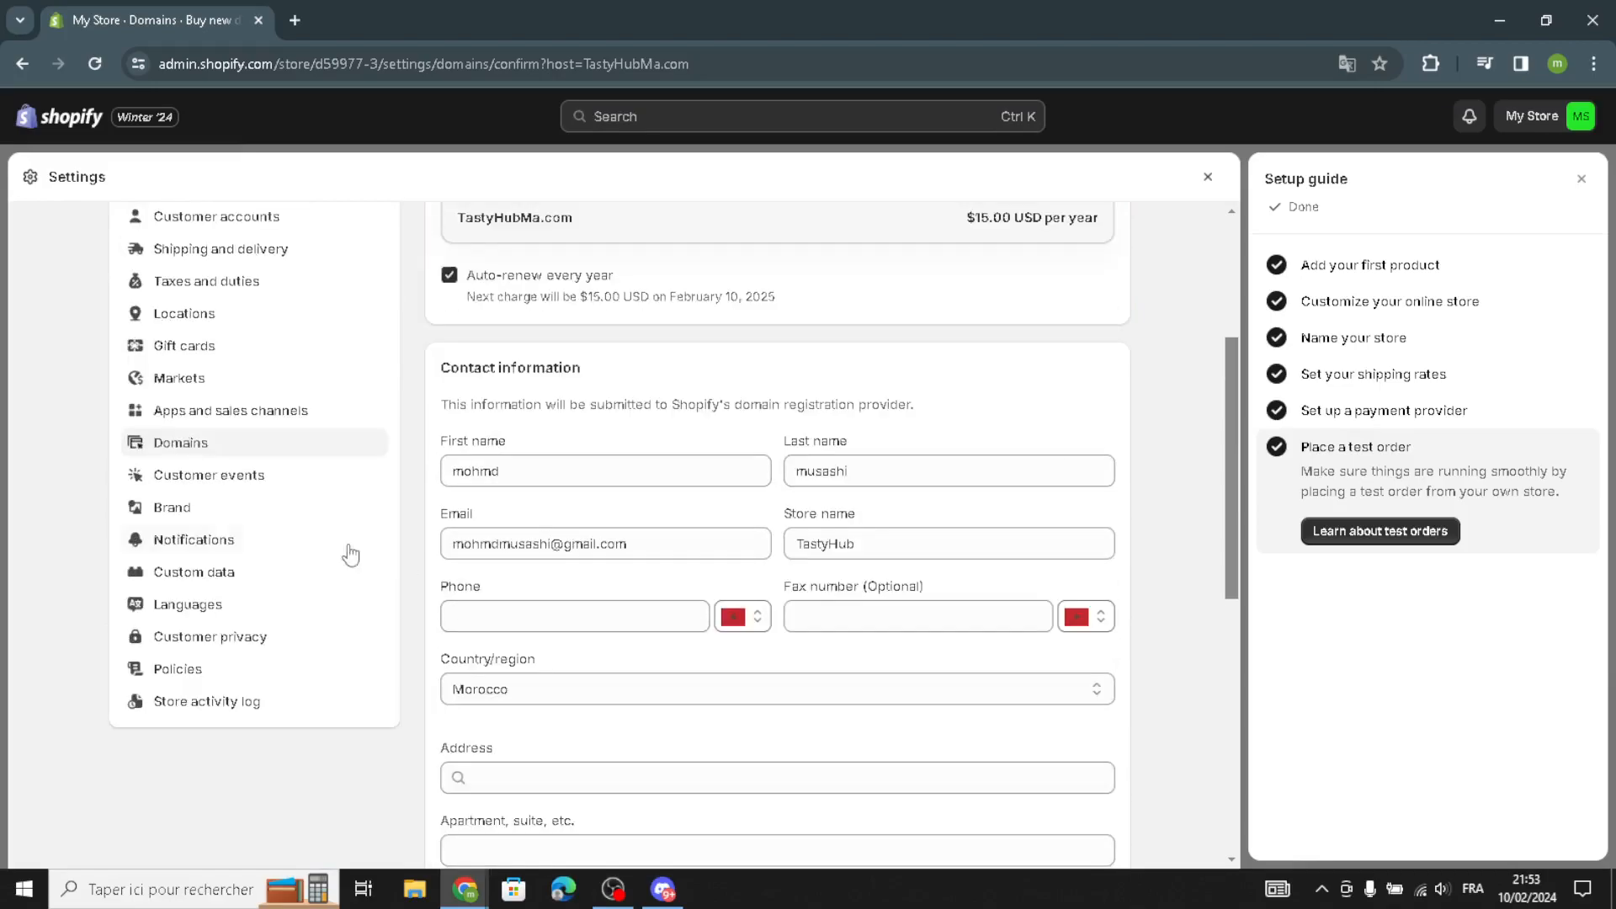
Open the customer events settings, look at the custom pixel form with its pixel name field, and close it
{"action": "left_click", "coordinate": [192, 483]}
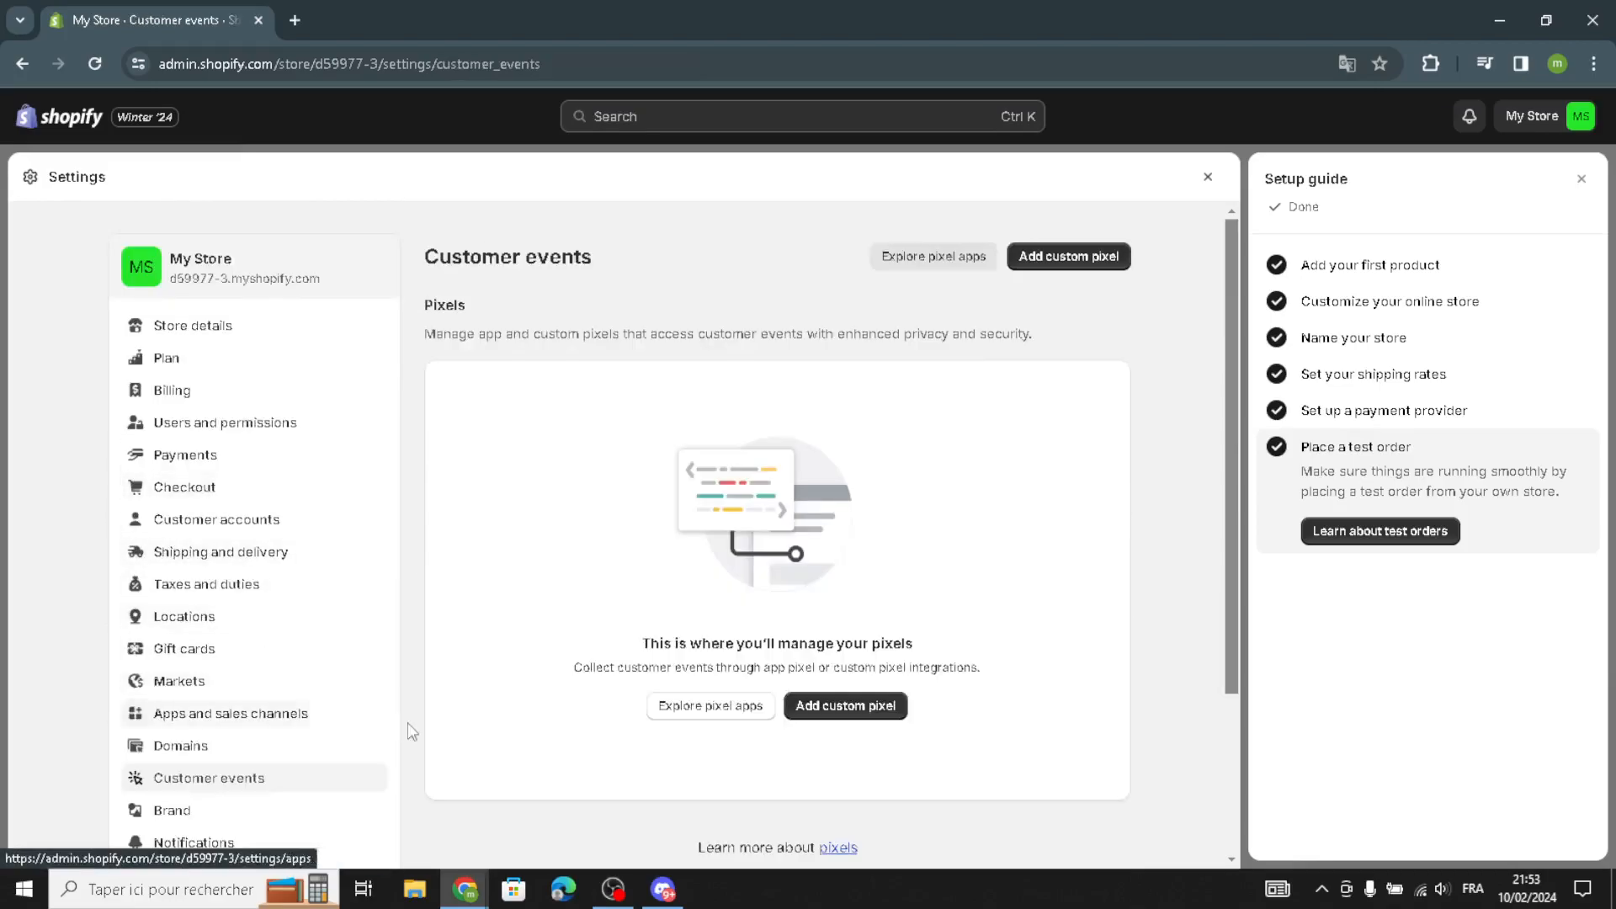
{"action": "left_click", "coordinate": [1094, 262]}
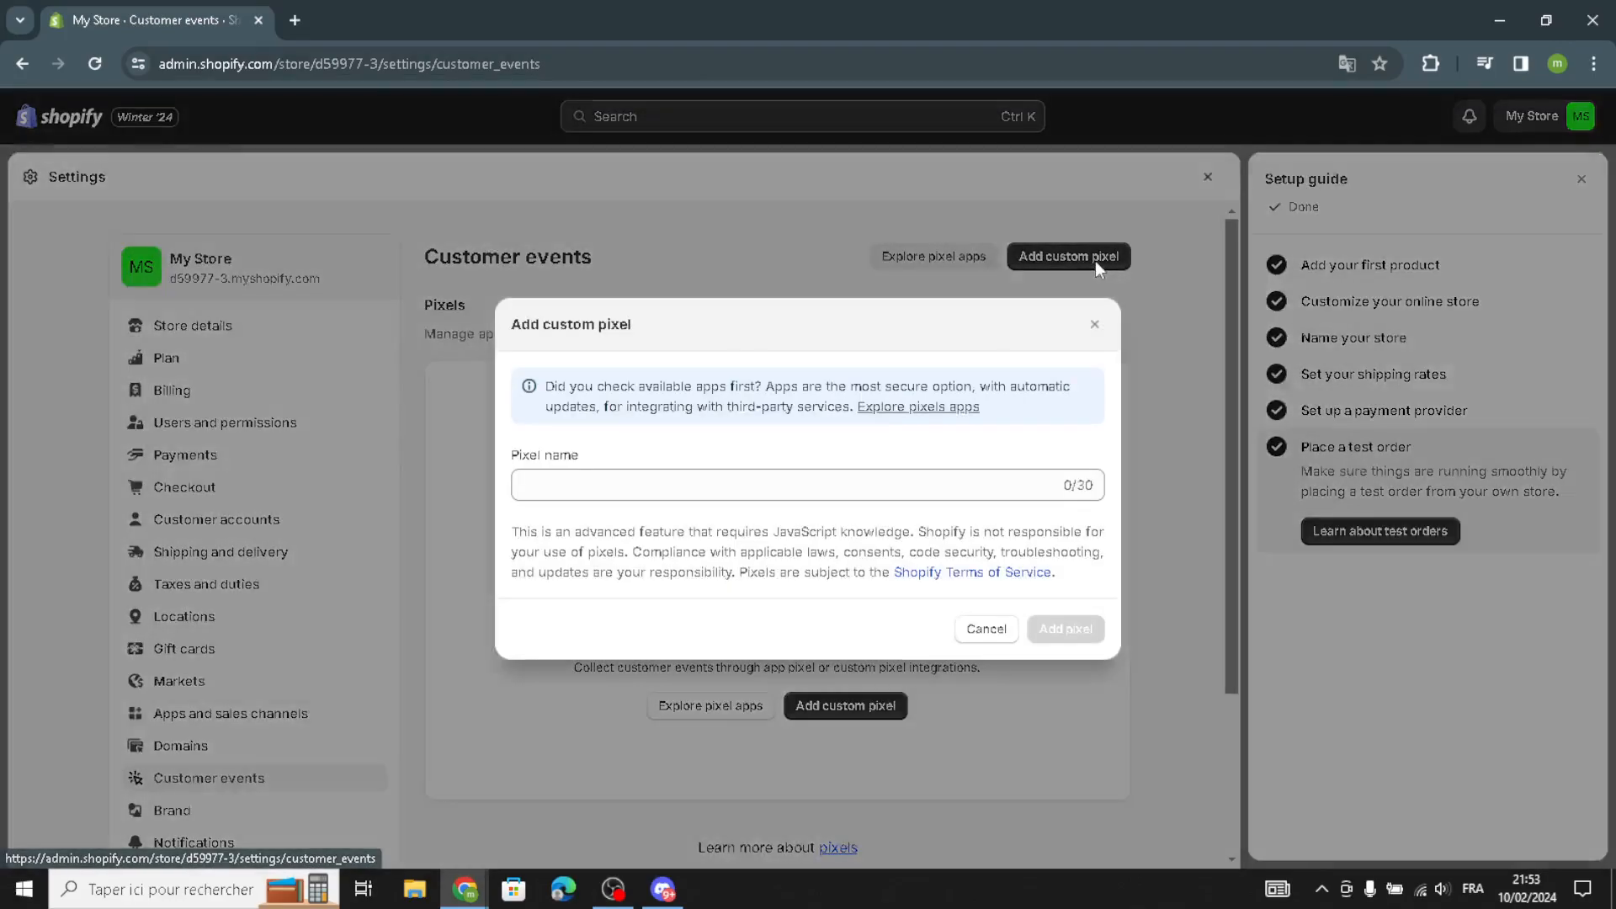
{"action": "left_click", "coordinate": [1001, 480]}
{"action": "left_click", "coordinate": [1094, 327]}
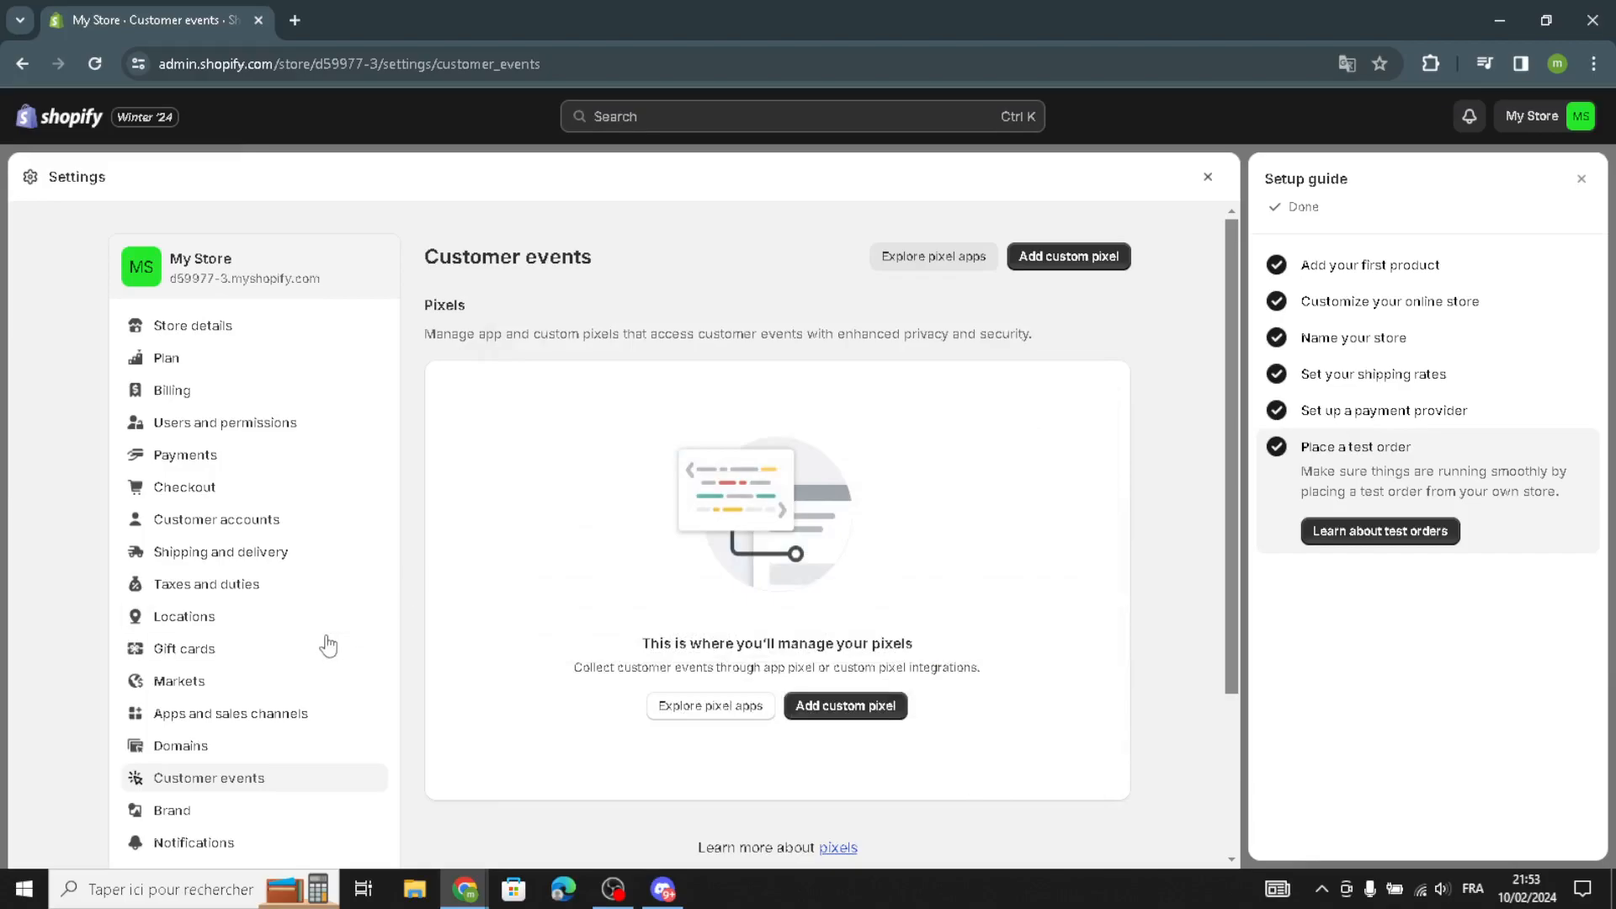
Review the brand settings, covering essential and additional assets, default and square logos, and primary and secondary colors
{"action": "scroll", "coordinate": [290, 680], "scroll_direction": "down", "scroll_amount": 1}
{"action": "left_click", "coordinate": [225, 709]}
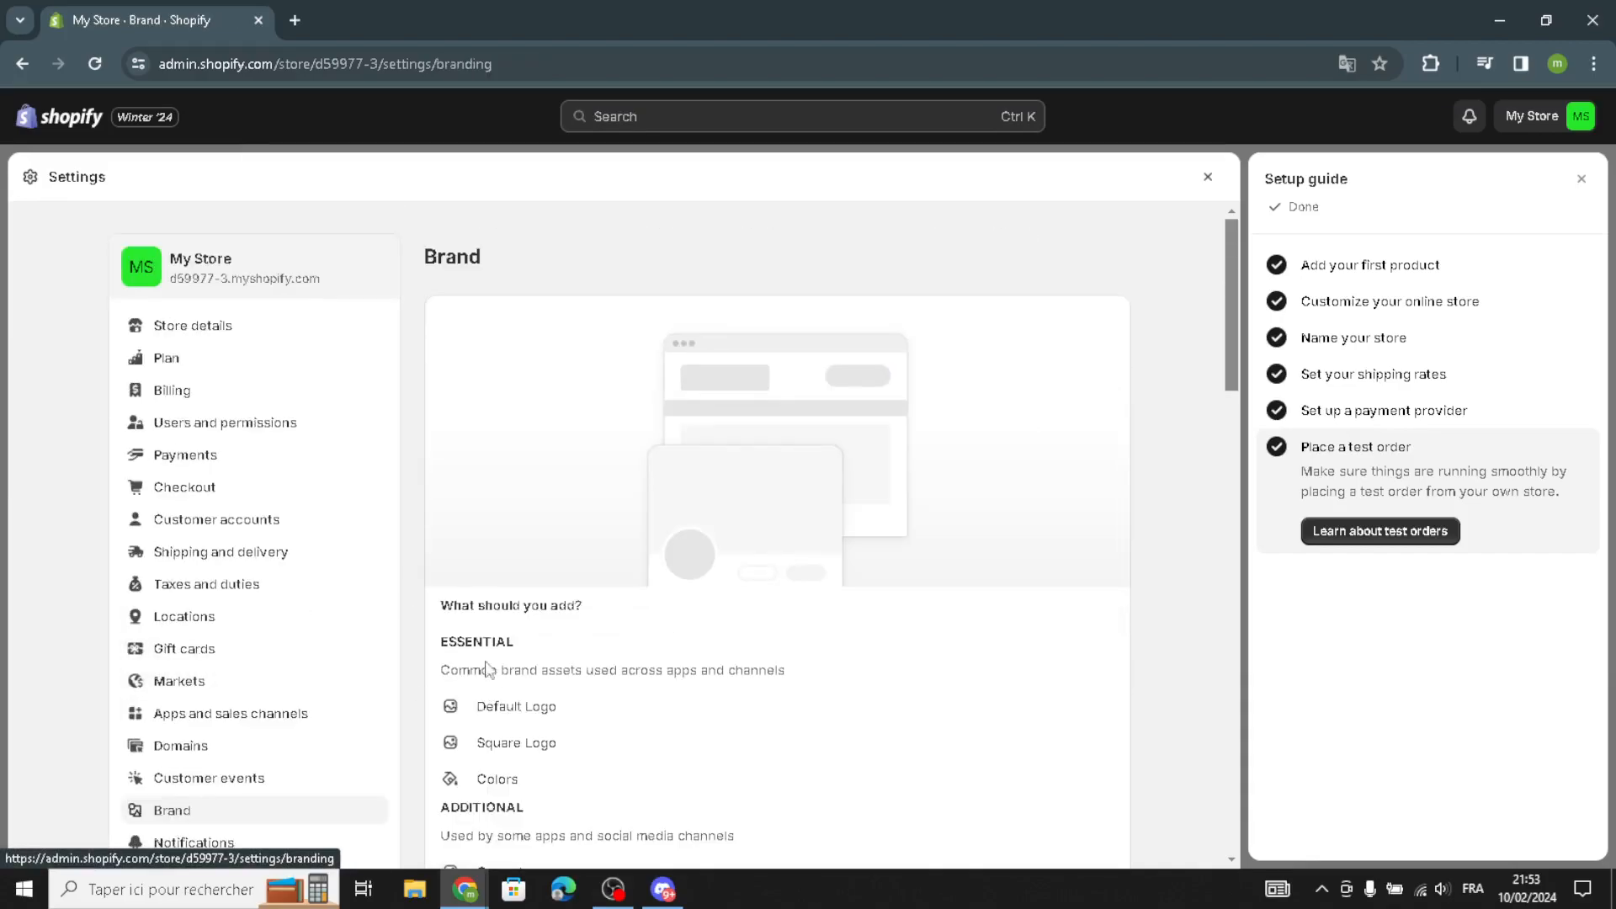
{"action": "scroll", "coordinate": [493, 534], "scroll_direction": "down", "scroll_amount": 2}
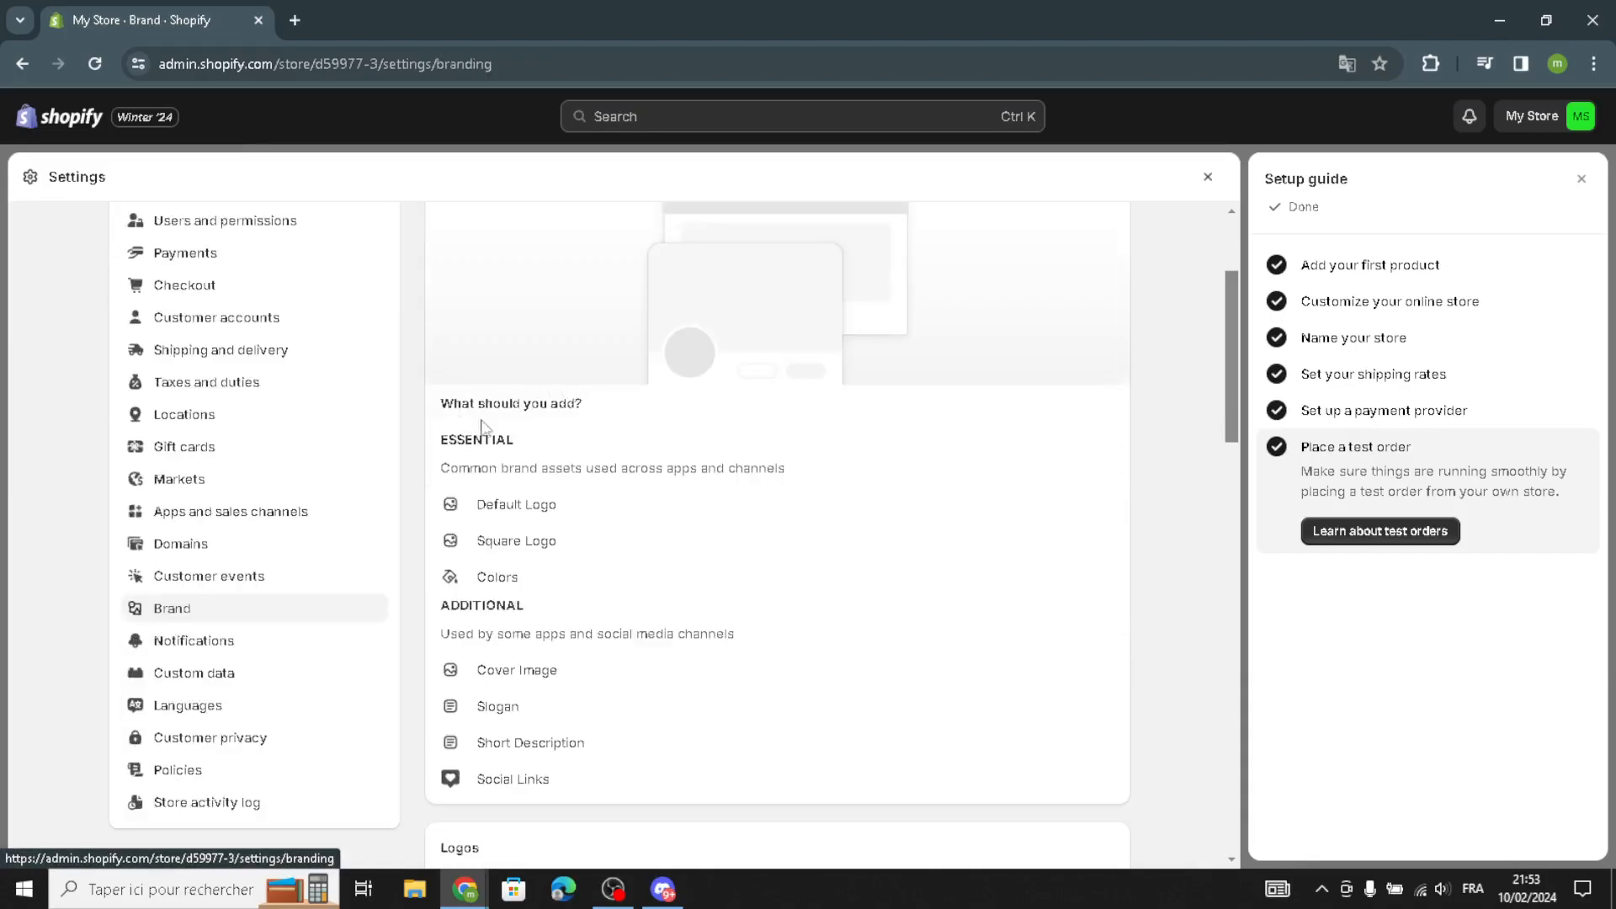
{"action": "scroll", "coordinate": [488, 505], "scroll_direction": "down", "scroll_amount": 1}
{"action": "scroll", "coordinate": [505, 555], "scroll_direction": "down", "scroll_amount": 1}
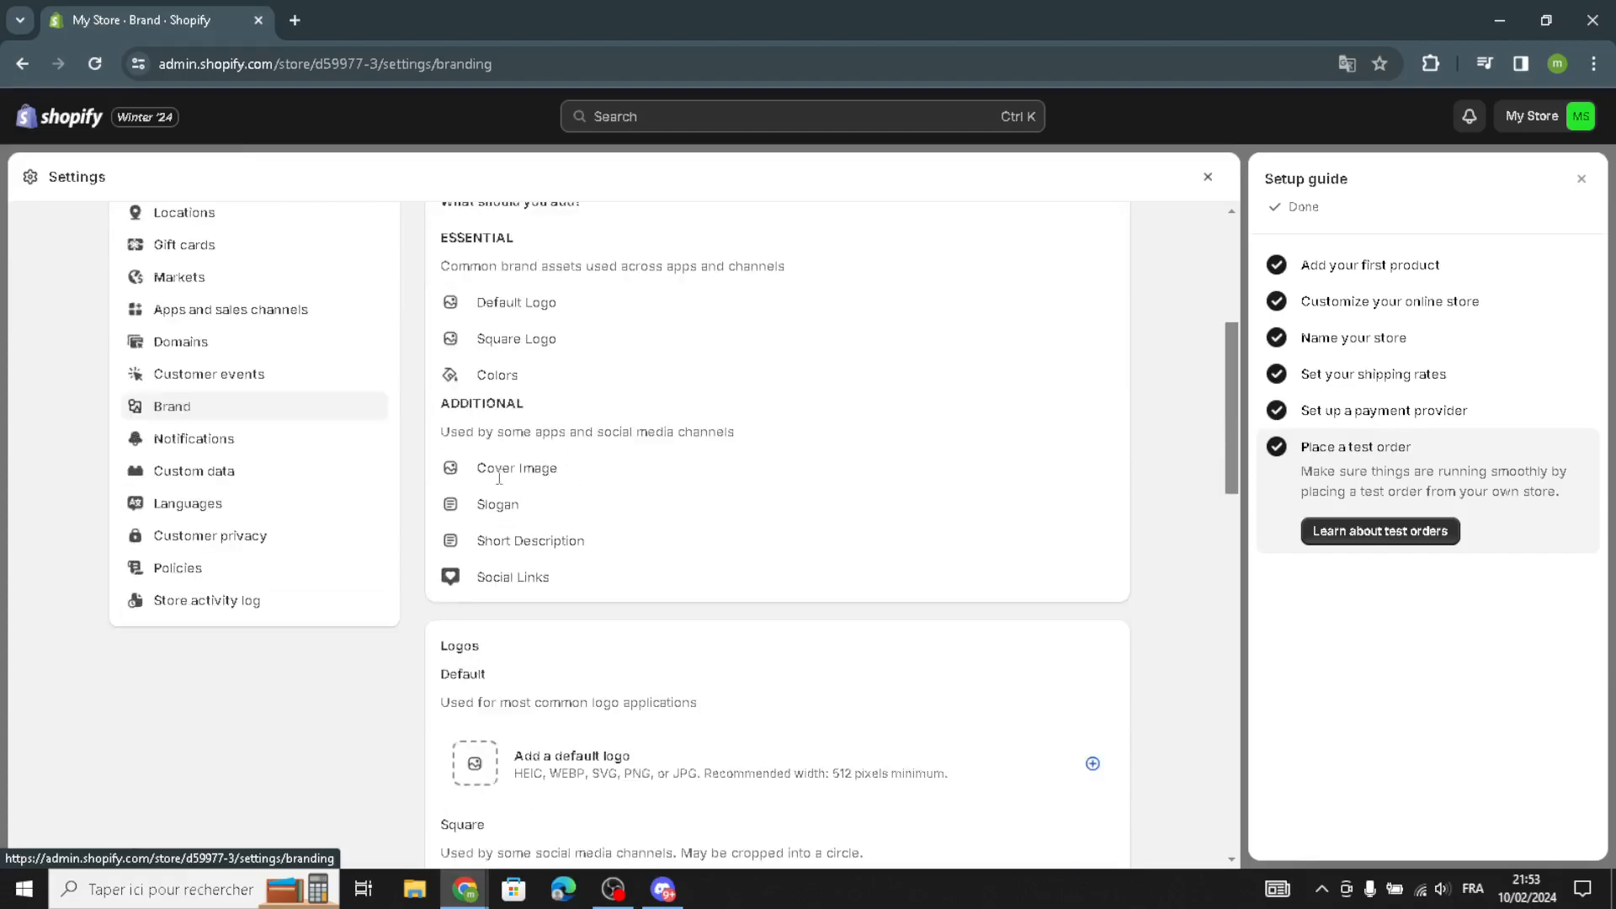
{"action": "scroll", "coordinate": [519, 470], "scroll_direction": "down", "scroll_amount": 1}
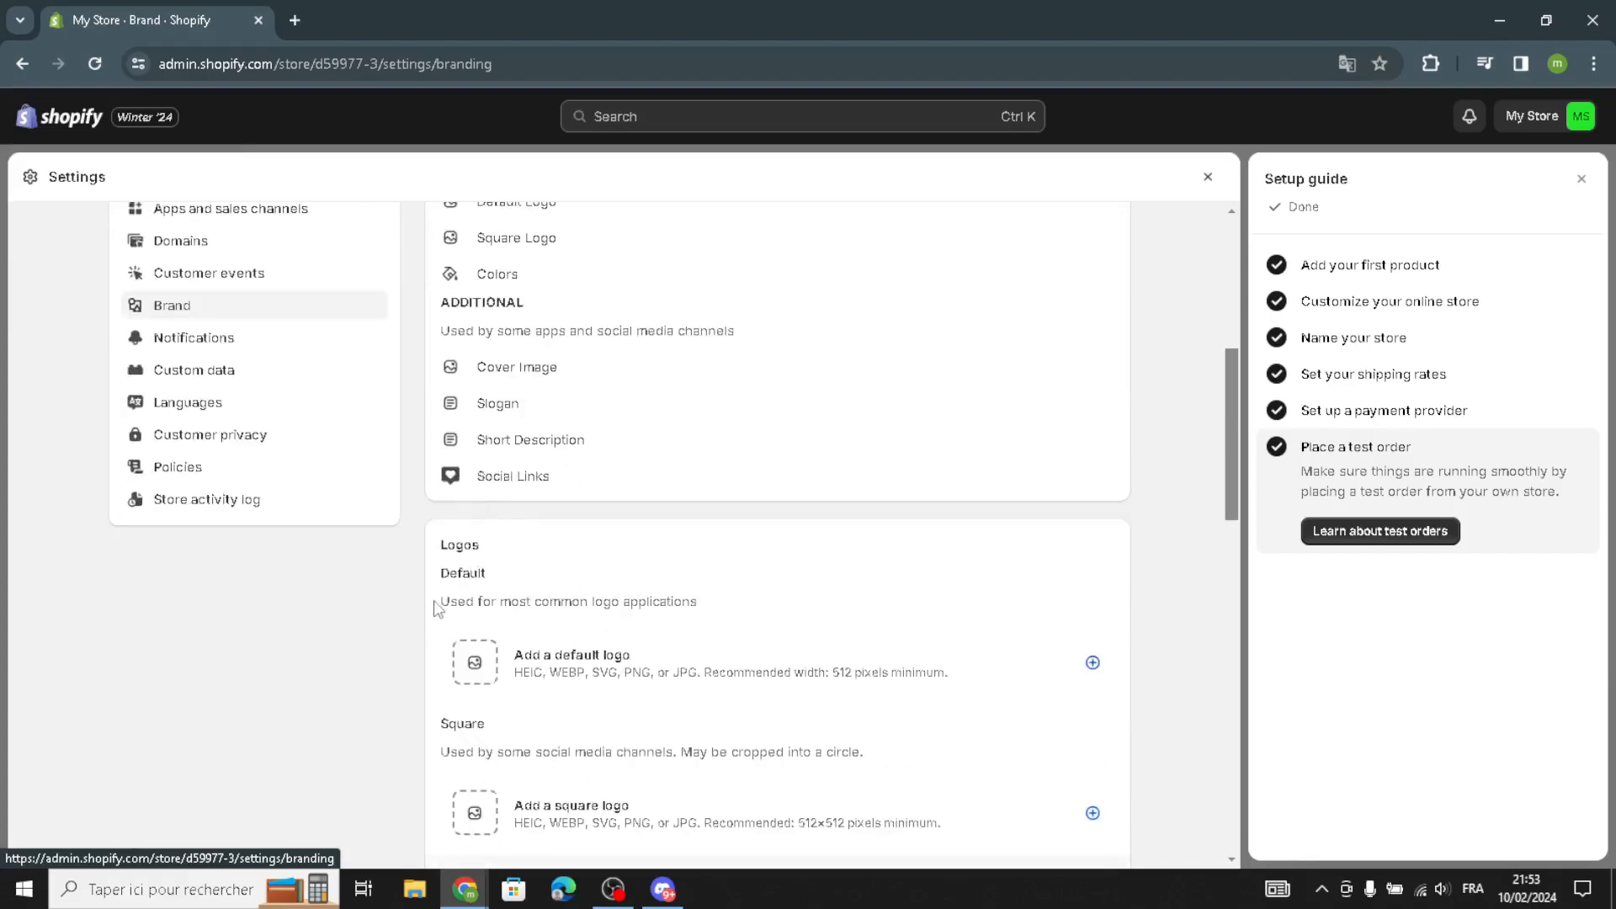
{"action": "scroll", "coordinate": [521, 608], "scroll_direction": "down", "scroll_amount": 1}
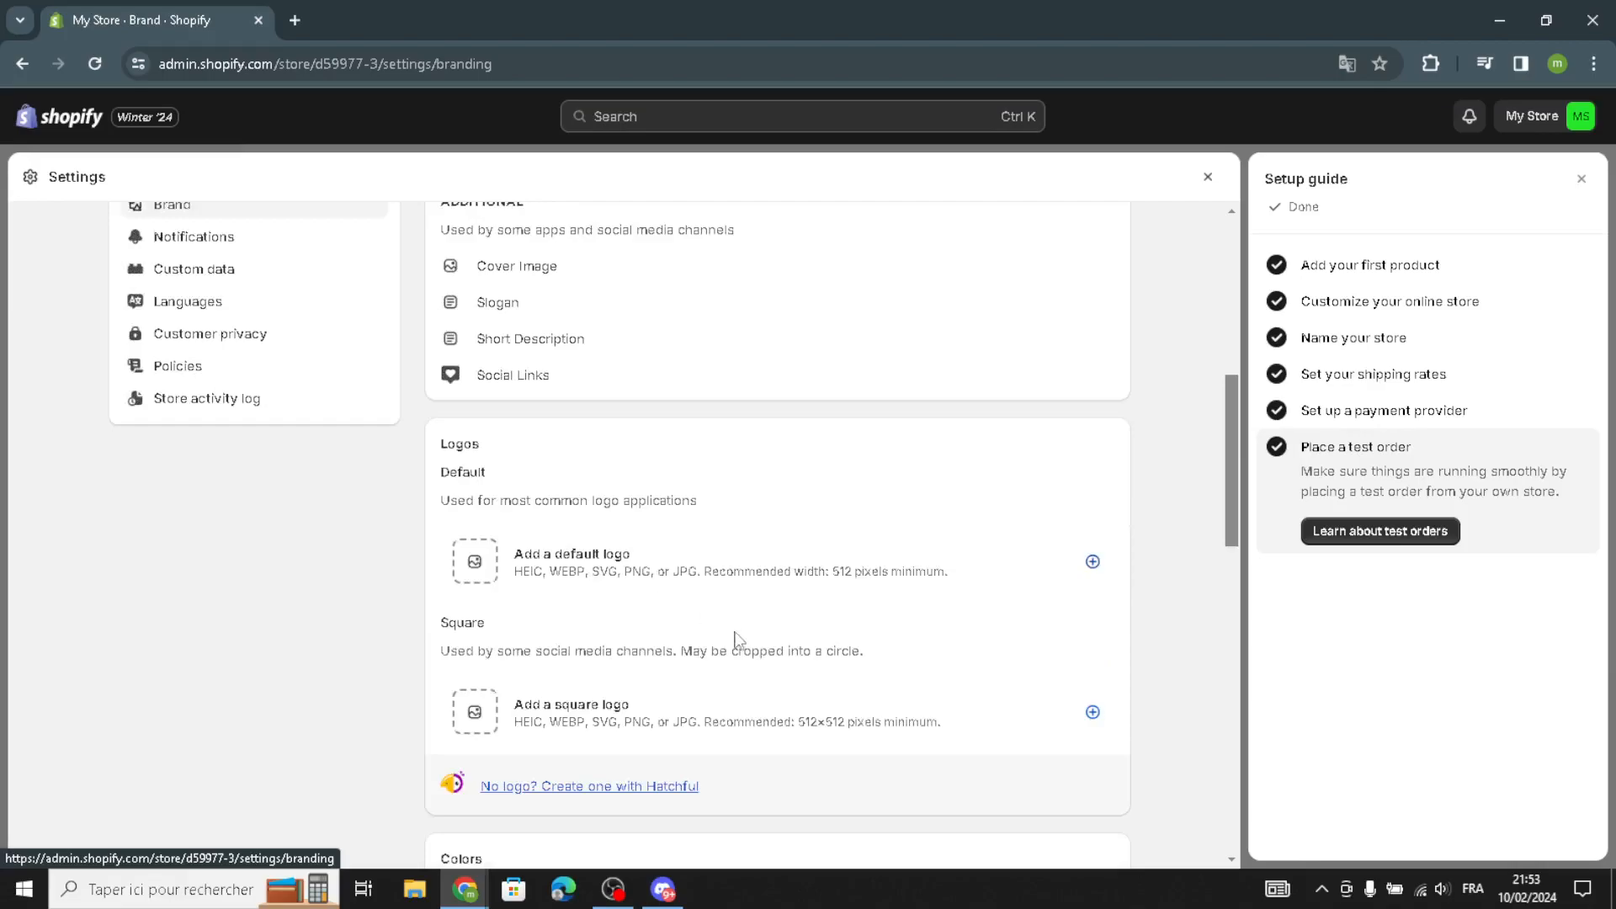
{"action": "scroll", "coordinate": [580, 732], "scroll_direction": "down", "scroll_amount": 4}
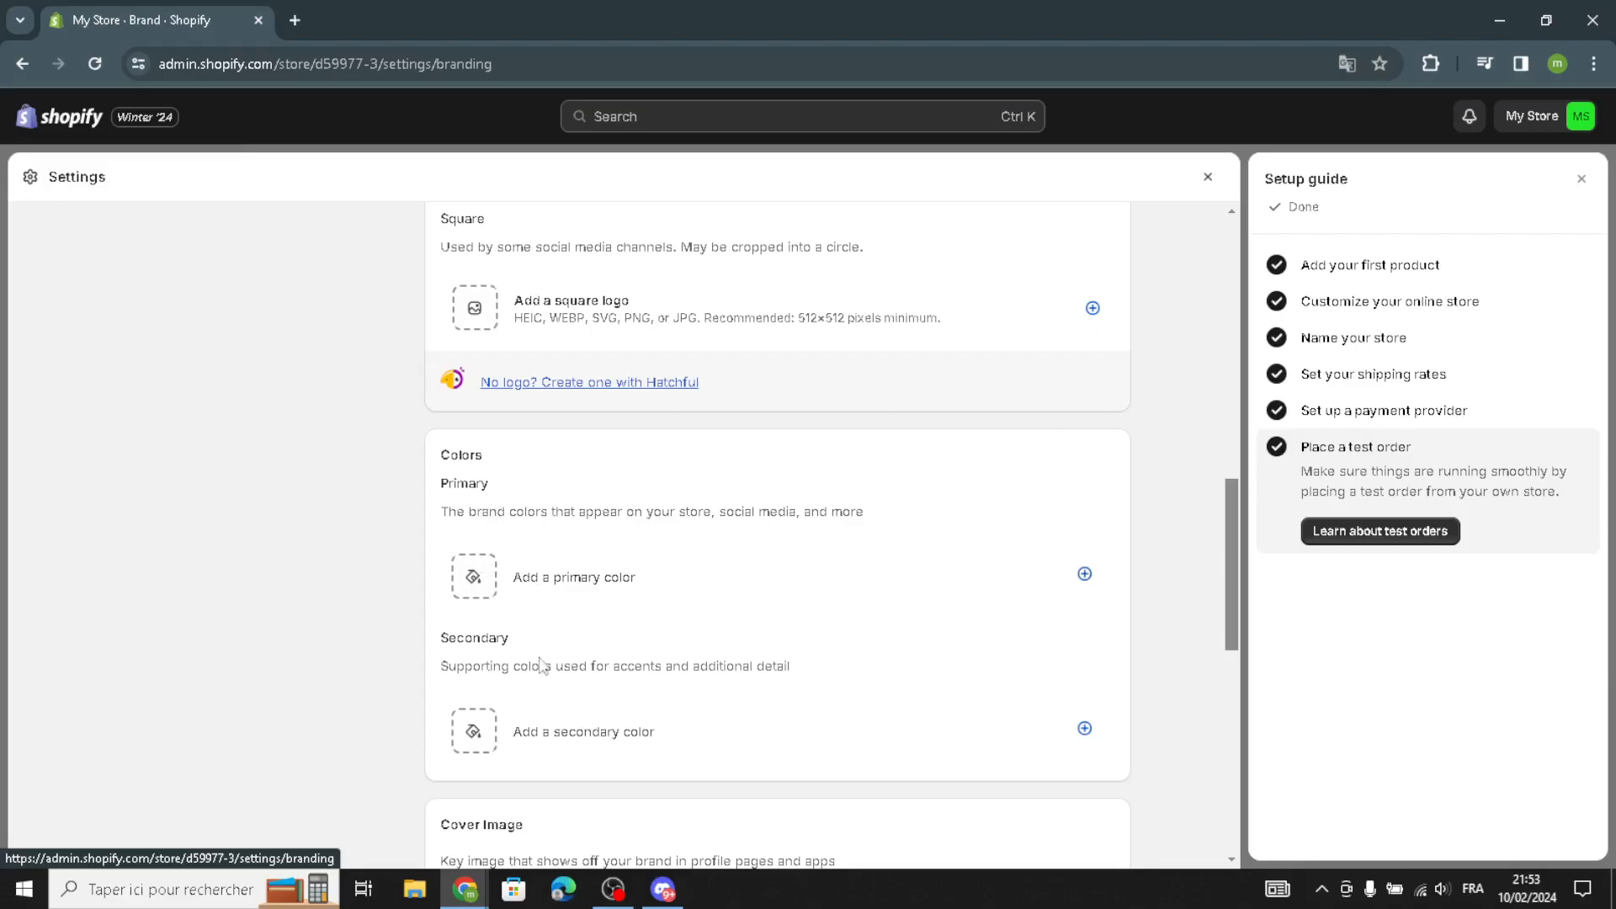
{"action": "scroll", "coordinate": [571, 595], "scroll_direction": "down", "scroll_amount": 1}
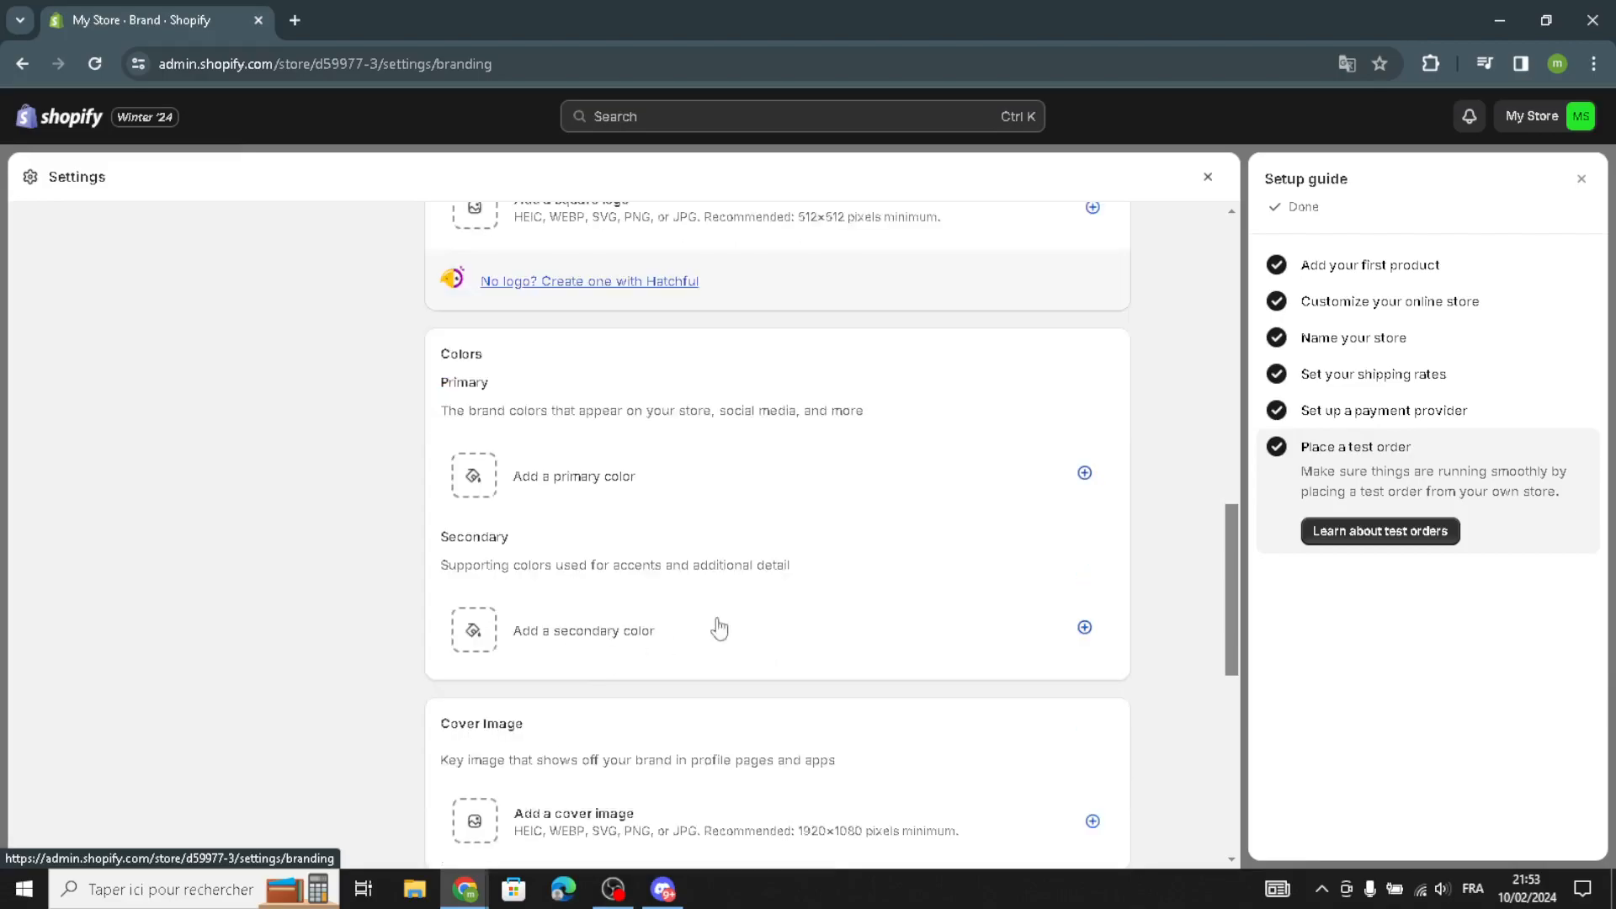
Add a primary brand color of #ffffff
{"action": "scroll", "coordinate": [768, 669], "scroll_direction": "down", "scroll_amount": 1}
{"action": "left_click", "coordinate": [1085, 377]}
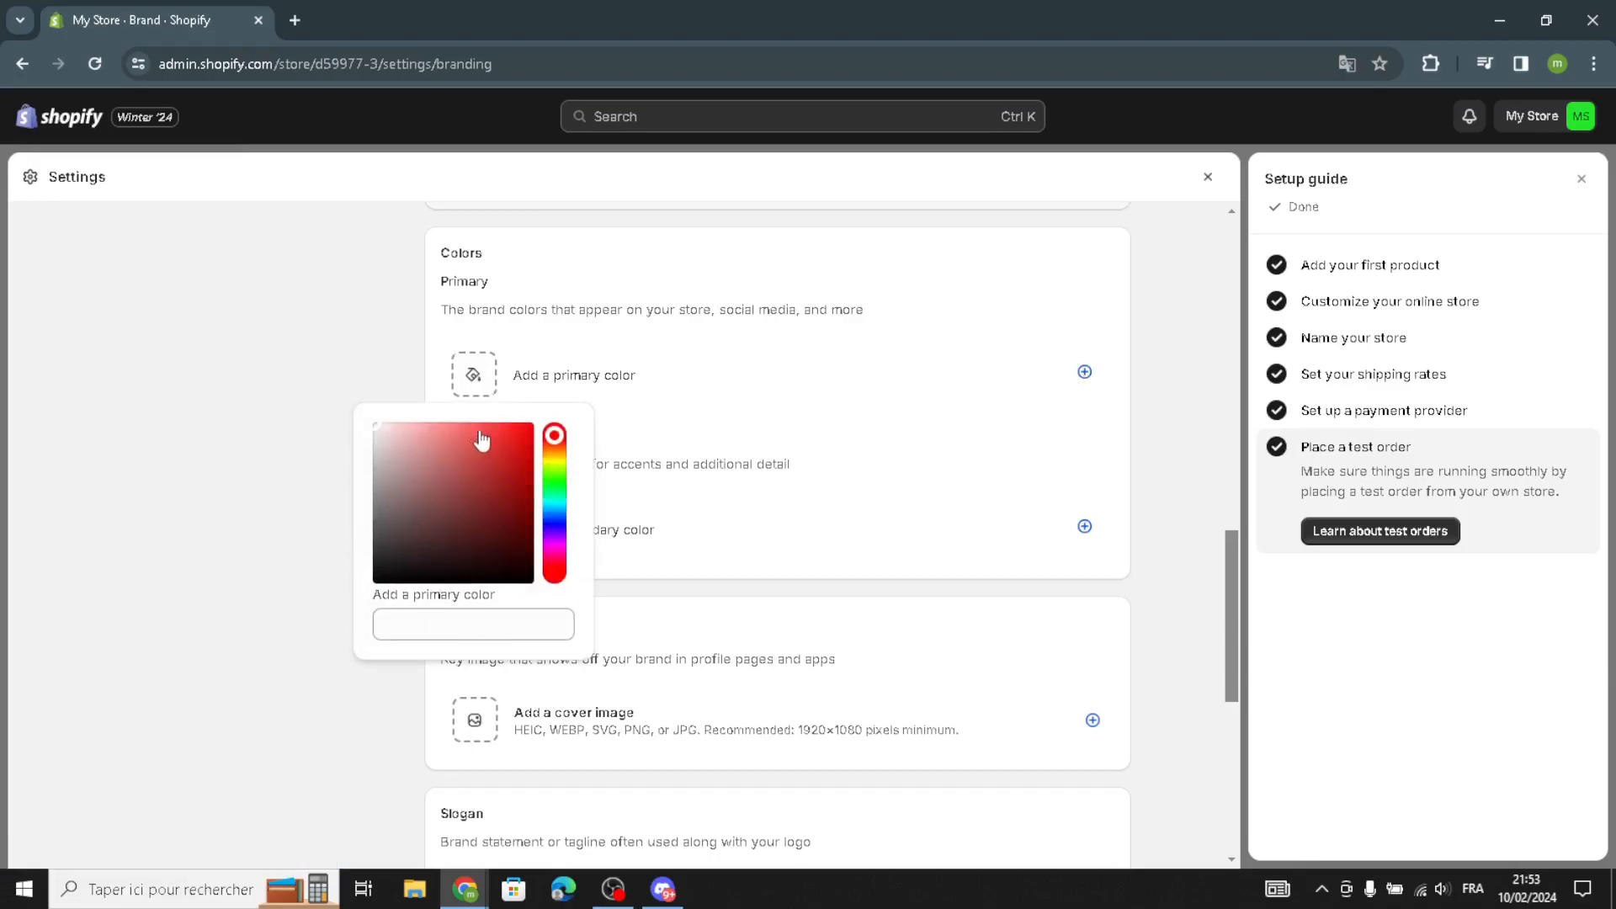
{"action": "left_click_drag", "start_coordinate": [553, 436], "coordinate": [551, 509]}
{"action": "left_click", "coordinate": [993, 489]}
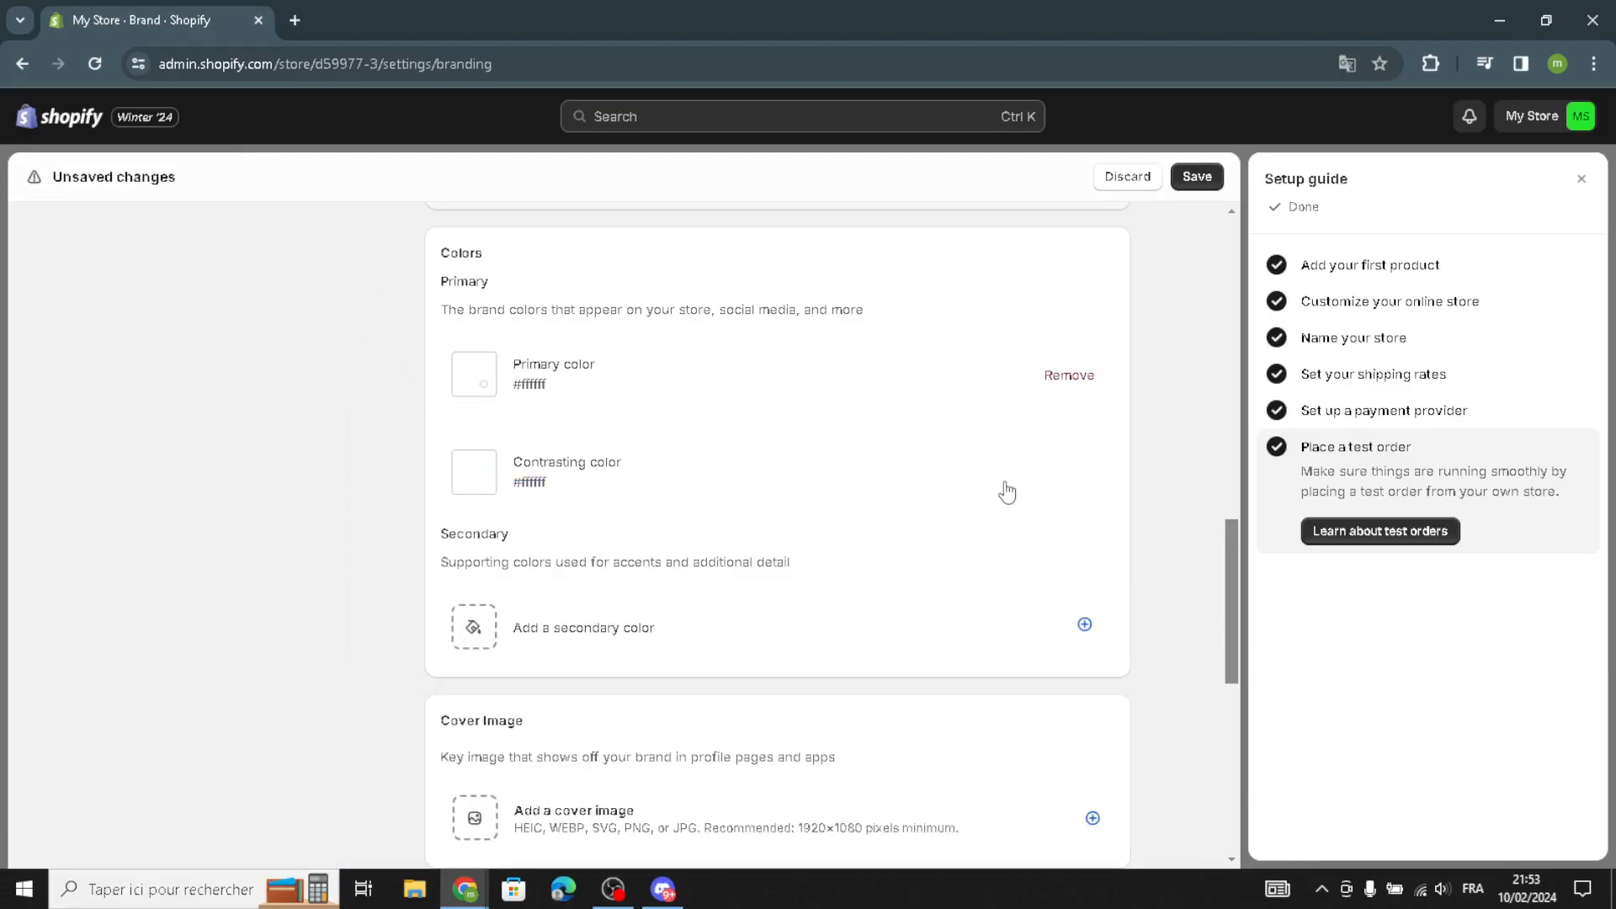
Review the cover image section and open the slogan and short description fields of the brand settings
{"action": "scroll", "coordinate": [987, 539], "scroll_direction": "down", "scroll_amount": 2}
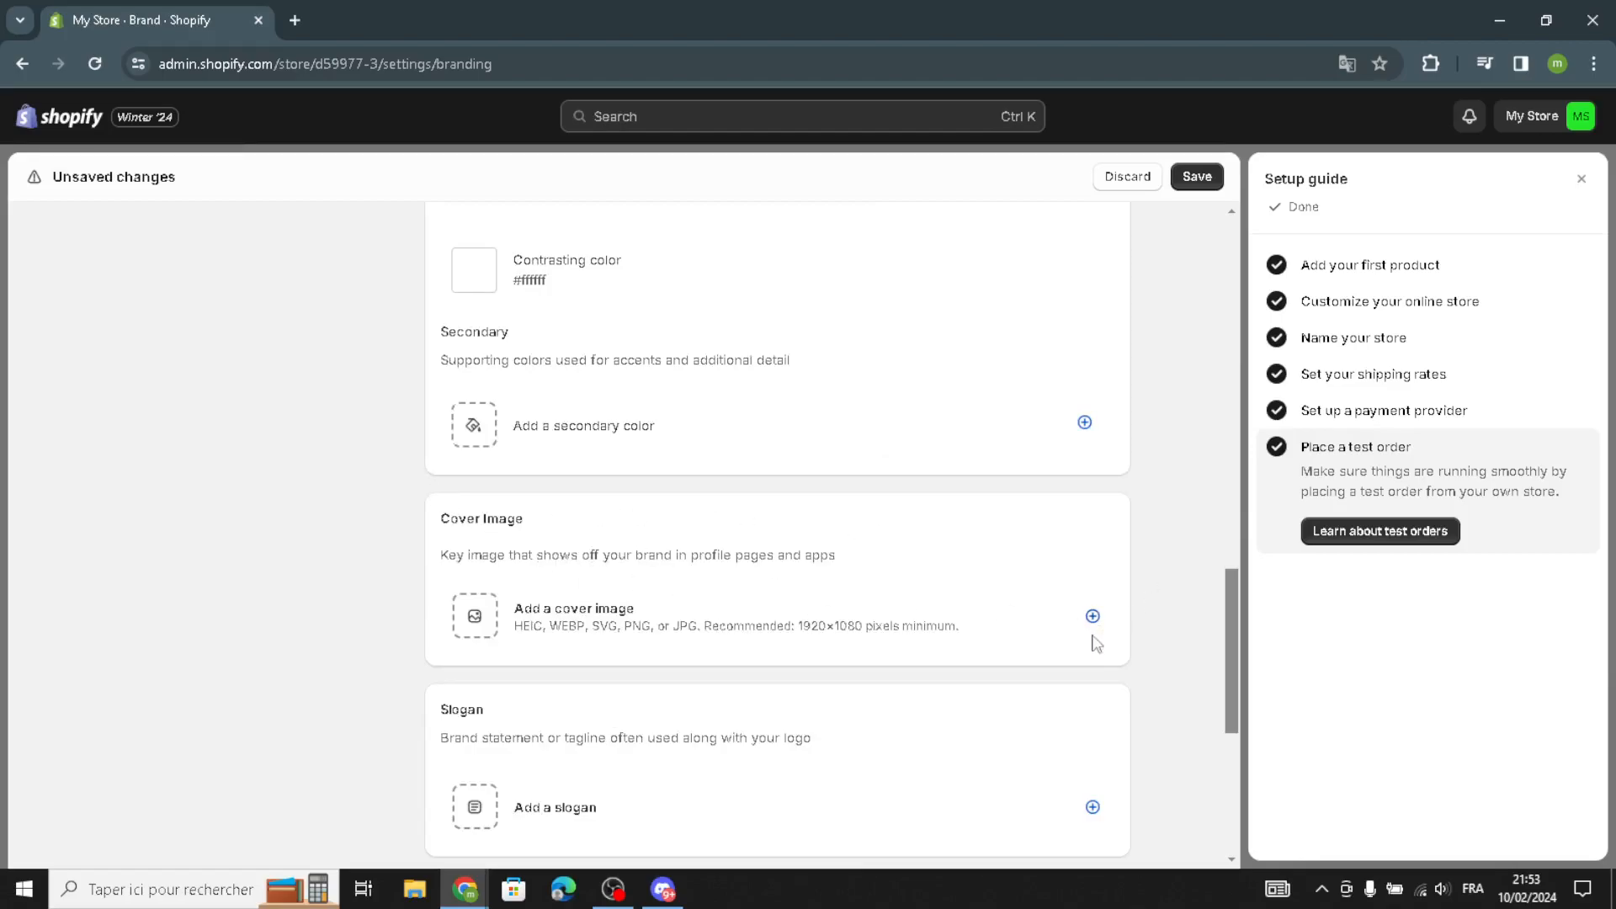
{"action": "scroll", "coordinate": [1093, 638], "scroll_direction": "down", "scroll_amount": 2}
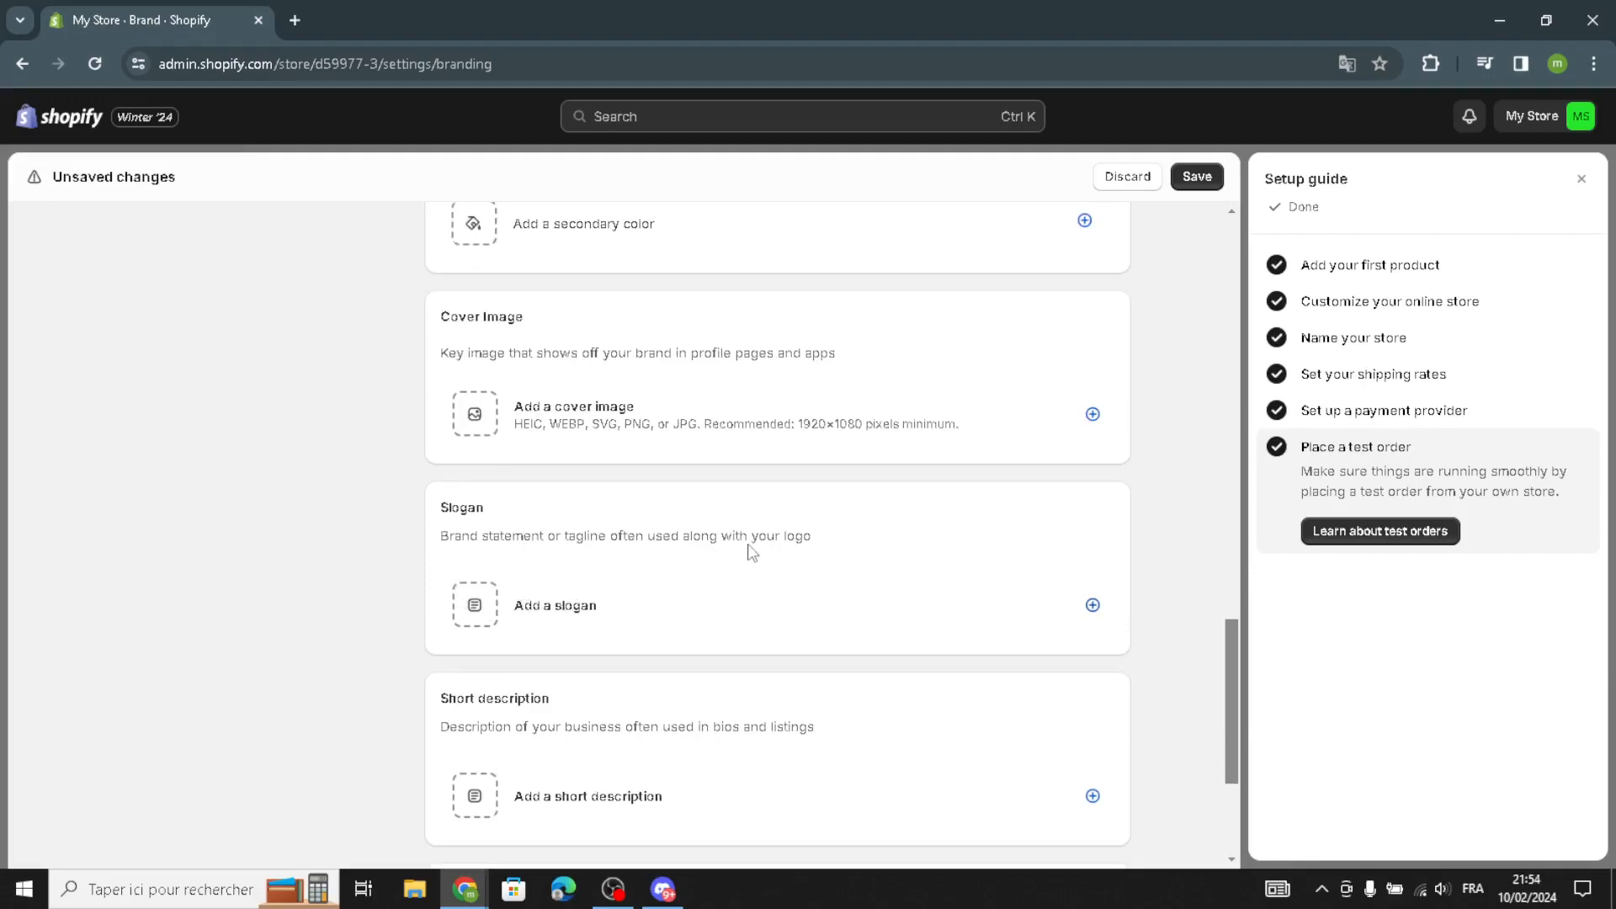
{"action": "left_click", "coordinate": [1093, 605]}
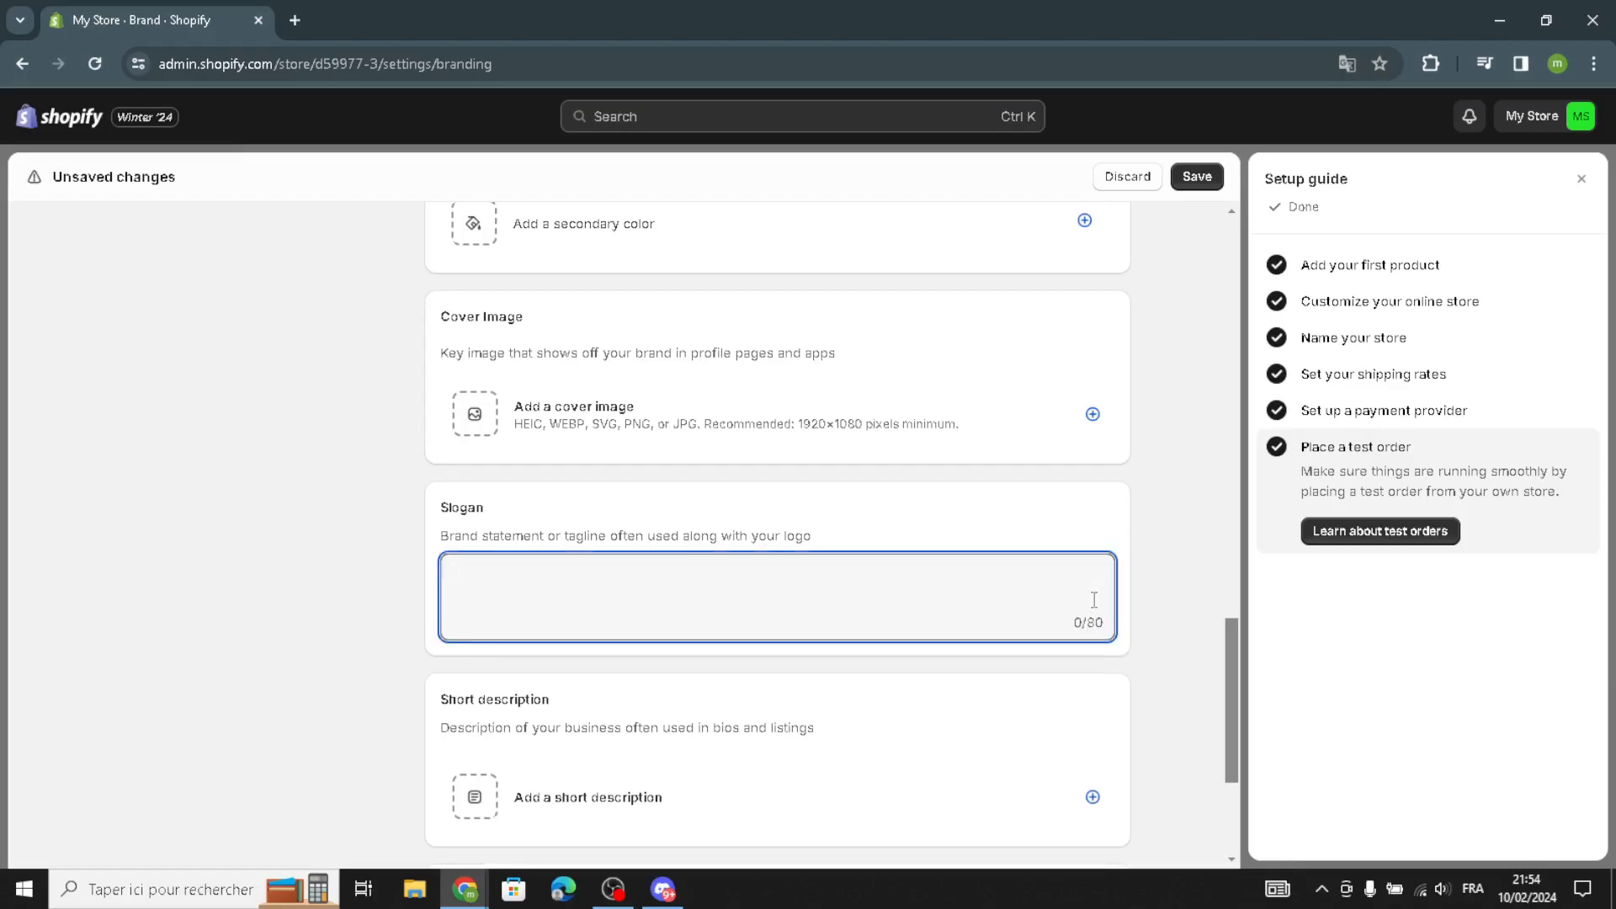
{"action": "scroll", "coordinate": [1168, 735], "scroll_direction": "down", "scroll_amount": 3}
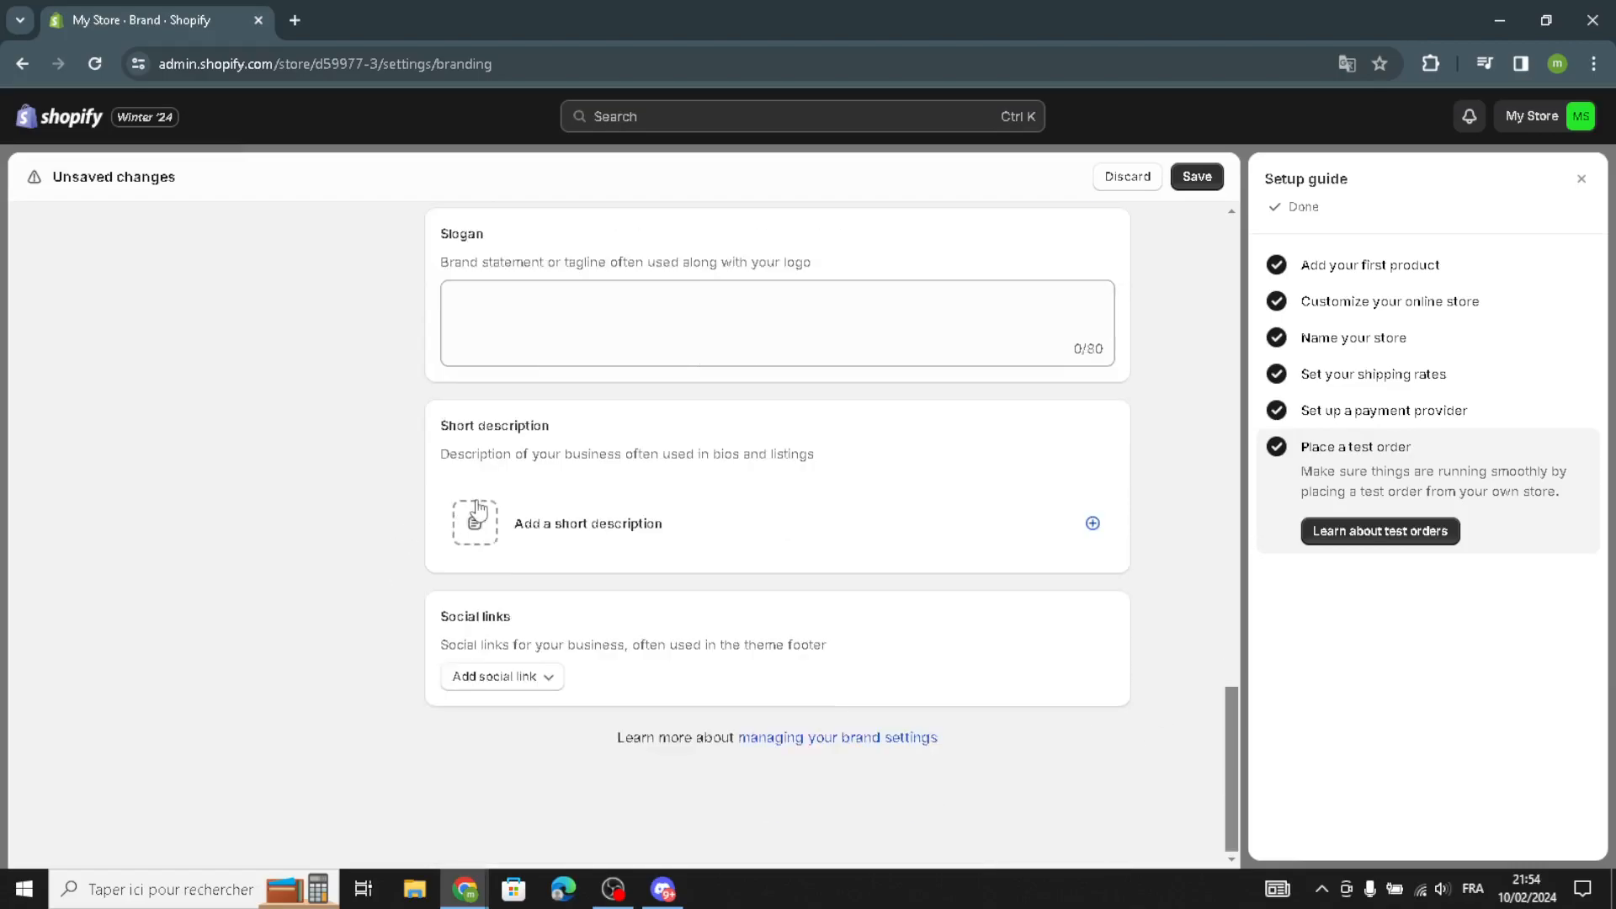
{"action": "left_click", "coordinate": [1092, 523]}
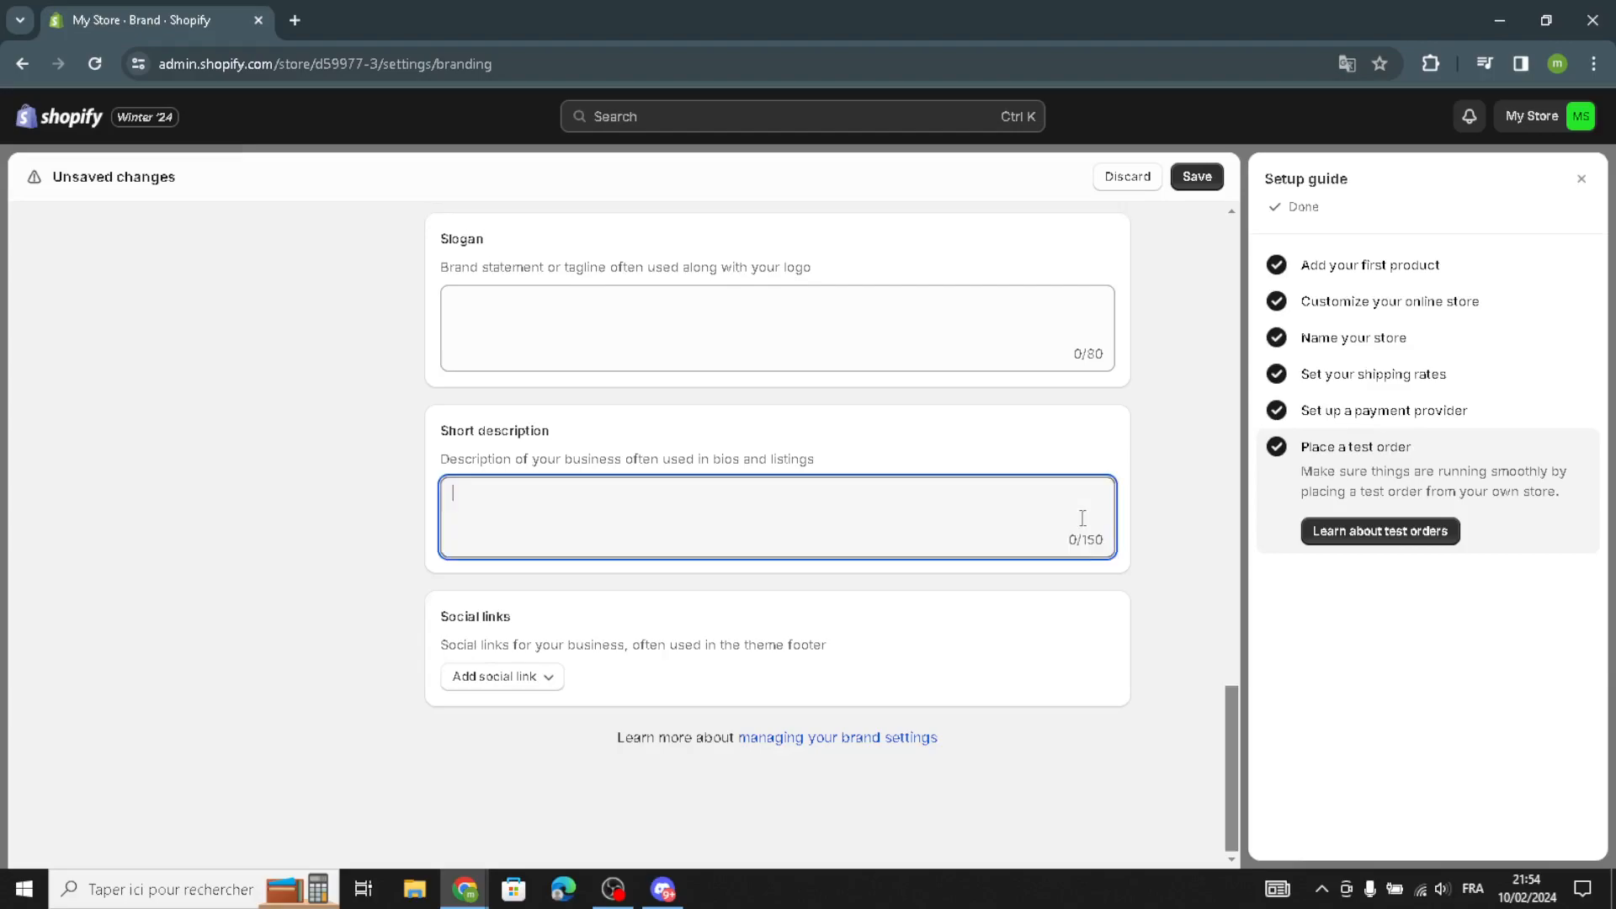
{"action": "left_click", "coordinate": [1142, 496]}
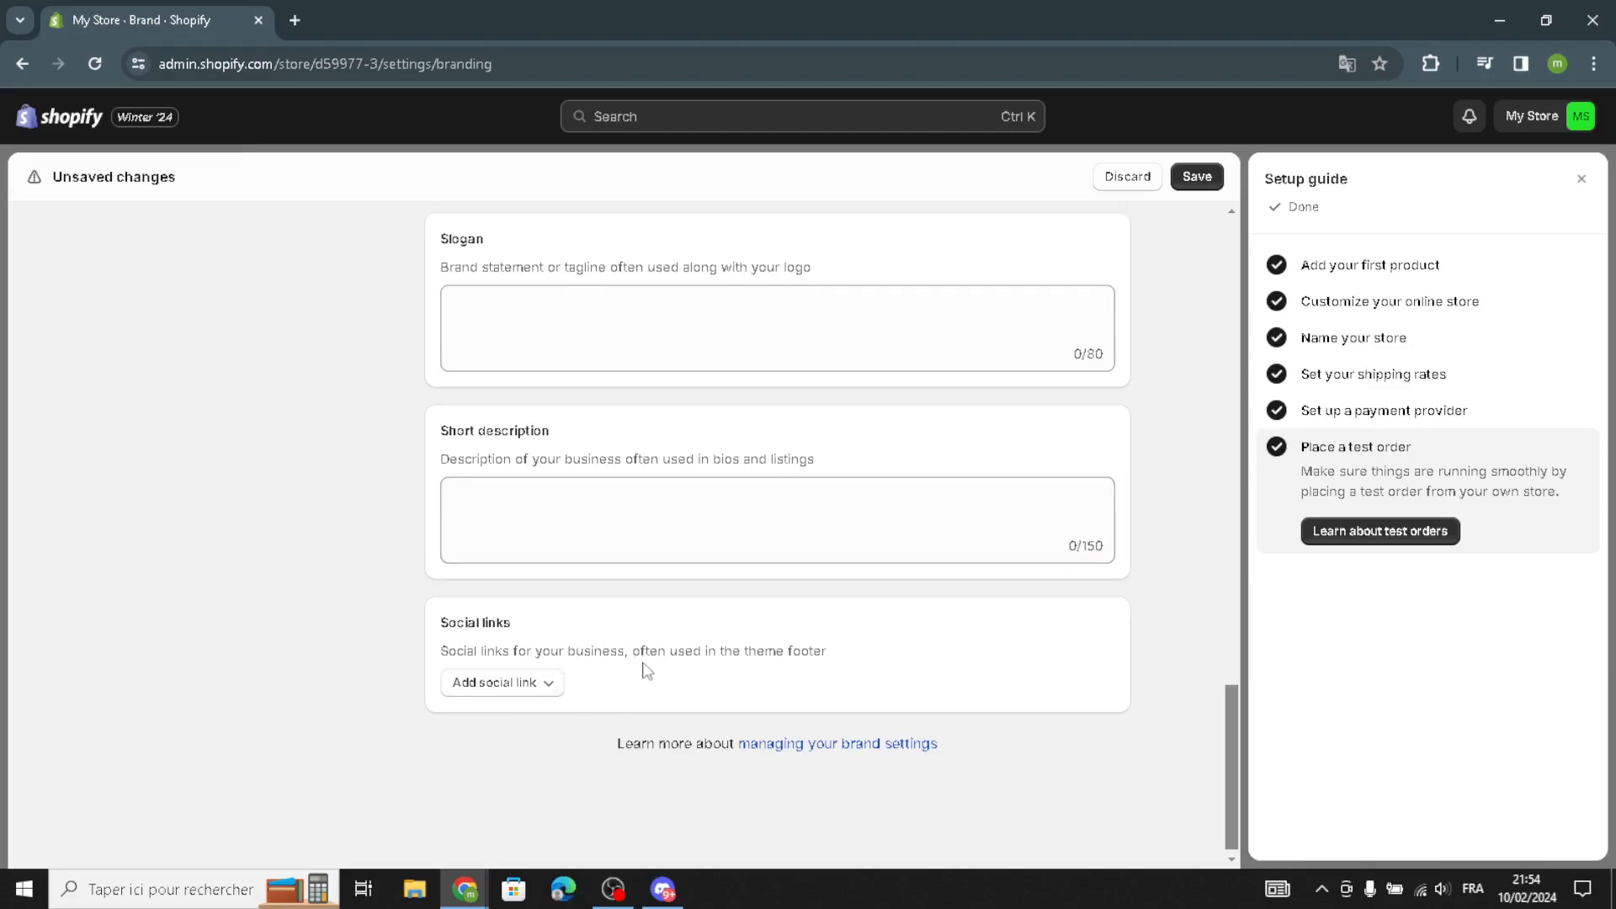
Try to save the brand settings with blank Facebook, Pinterest and Instagram social links added
{"action": "left_click", "coordinate": [512, 697]}
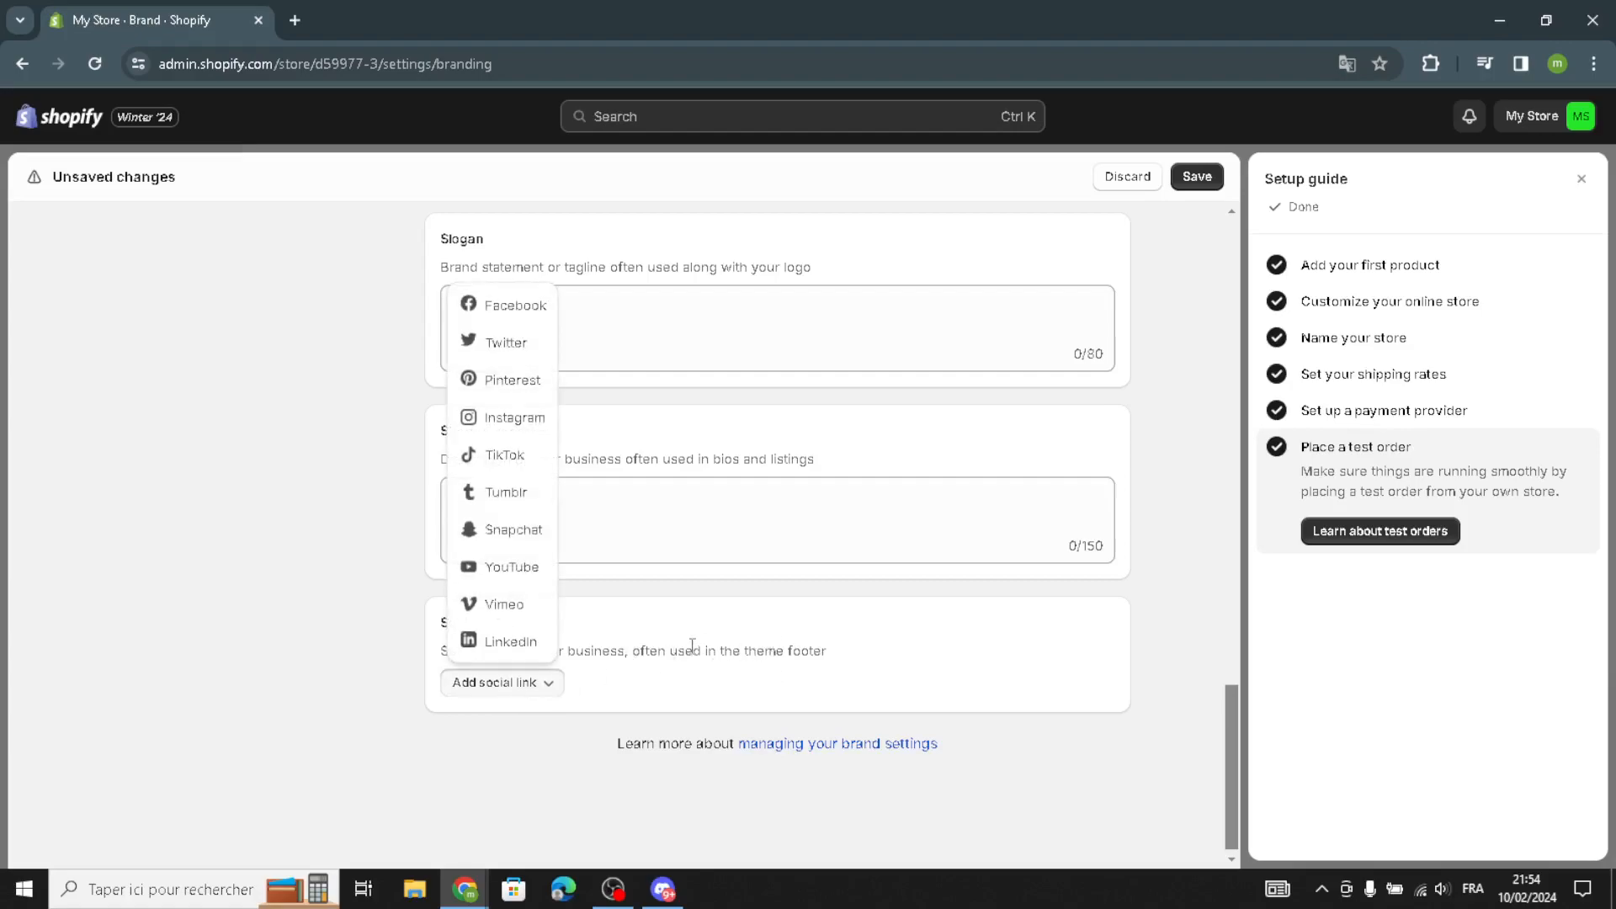
{"action": "left_click", "coordinate": [508, 312]}
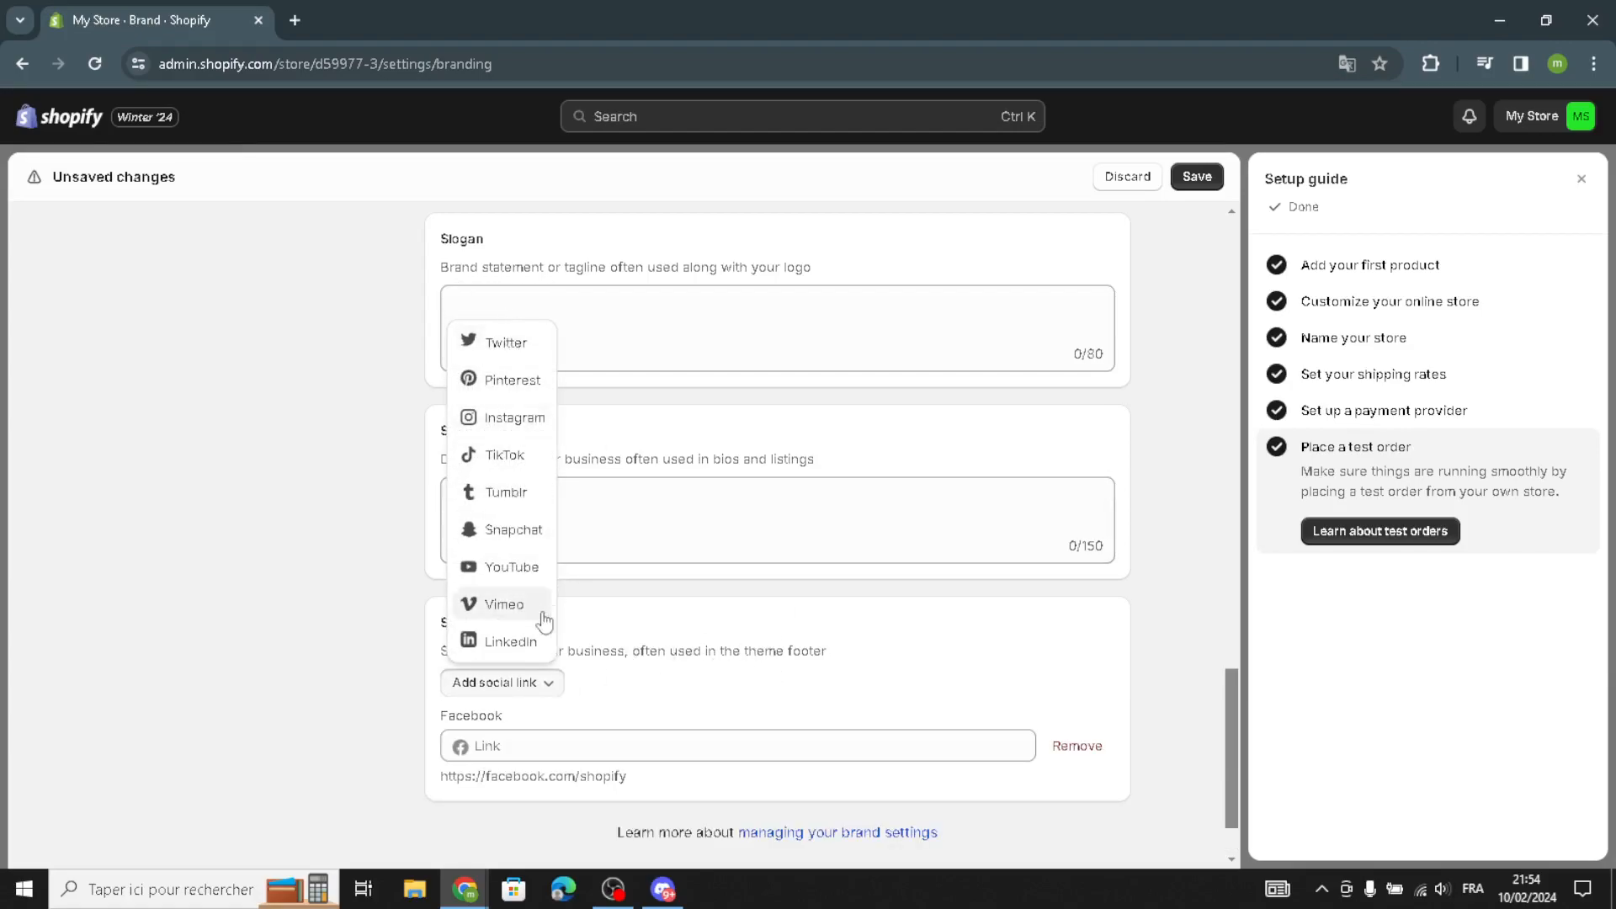
{"action": "left_click", "coordinate": [497, 379]}
{"action": "left_click", "coordinate": [498, 429]}
{"action": "scroll", "coordinate": [1027, 721], "scroll_direction": "down", "scroll_amount": 2}
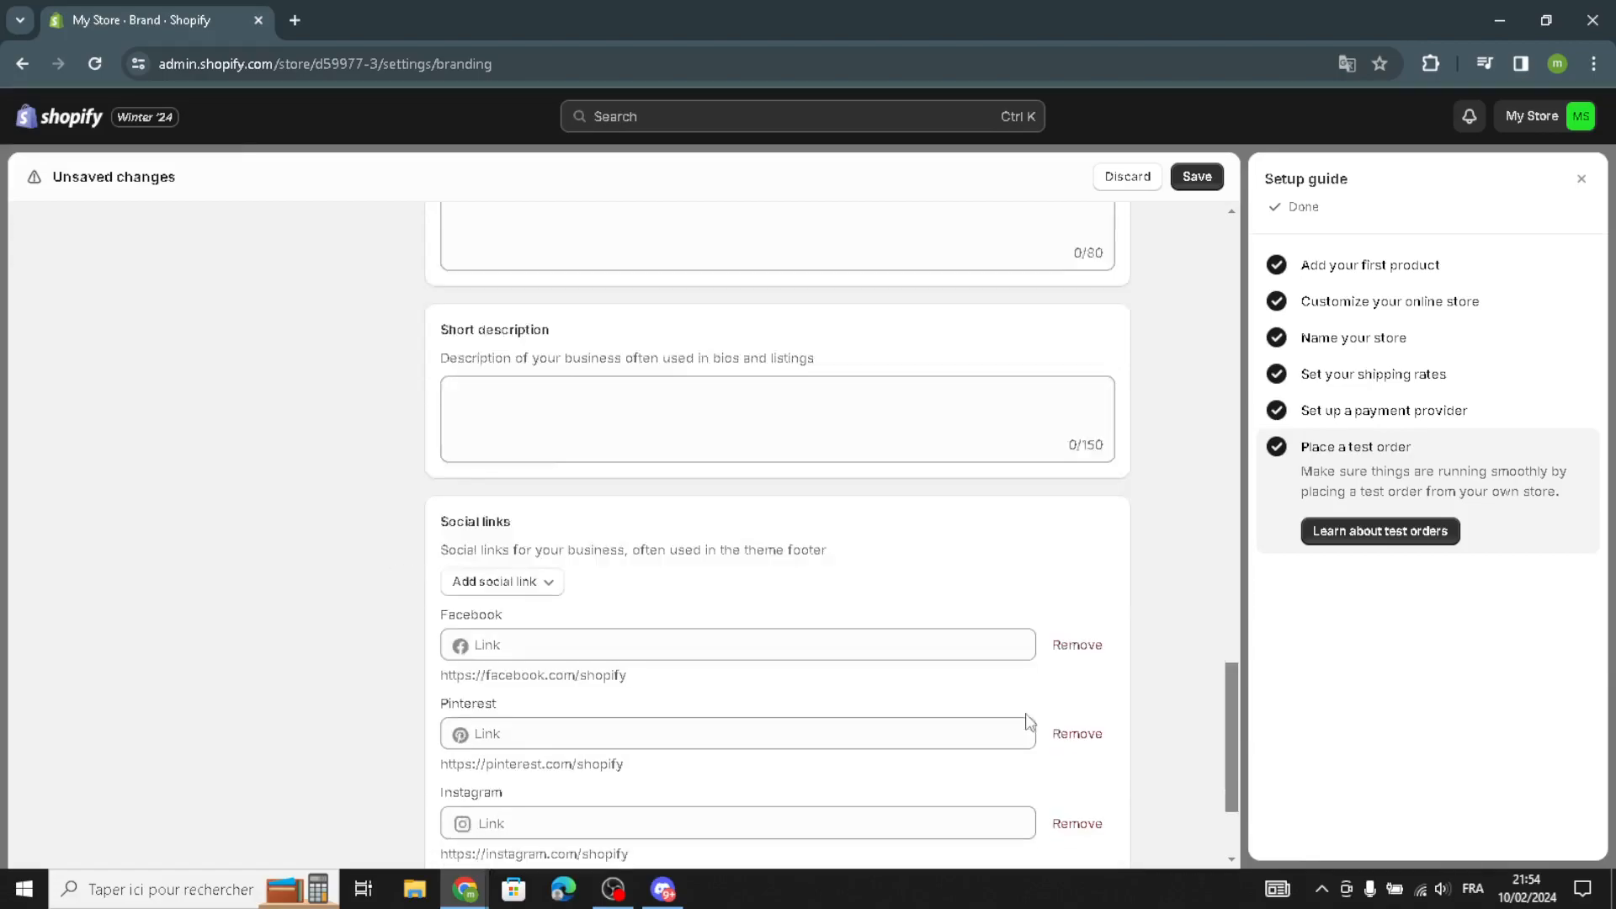
{"action": "scroll", "coordinate": [1162, 278], "scroll_direction": "up", "scroll_amount": 1}
{"action": "left_click", "coordinate": [1193, 176]}
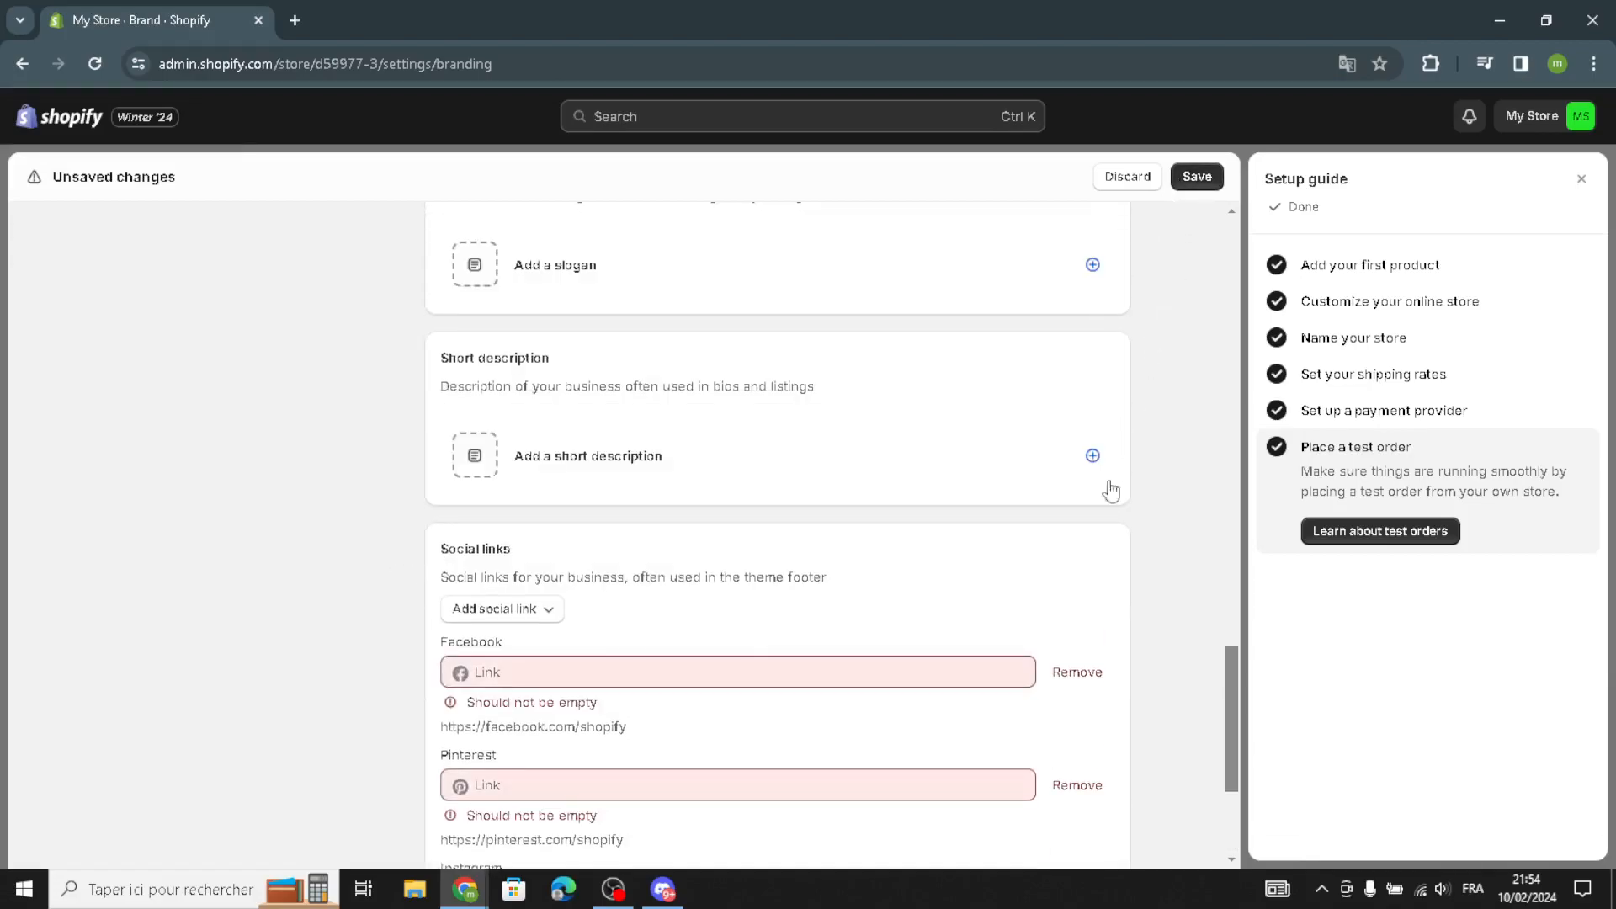
Remove the blank Facebook, Pinterest and Instagram social links and save the brand settings
{"action": "left_click", "coordinate": [1087, 683]}
{"action": "left_click", "coordinate": [1076, 582]}
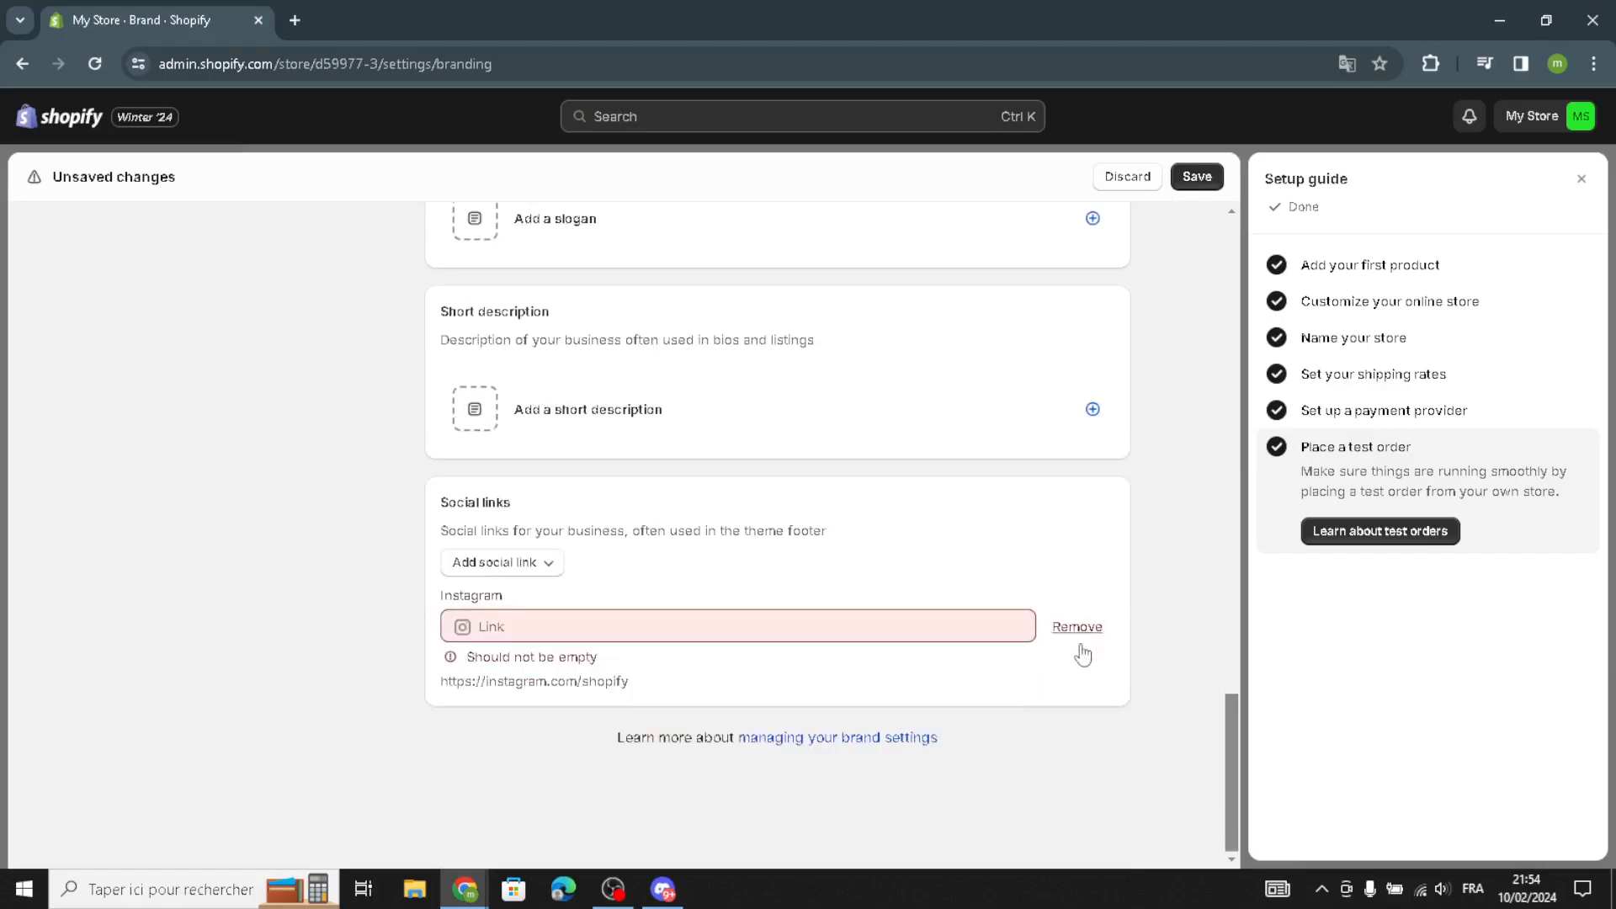
{"action": "left_click", "coordinate": [1080, 633]}
{"action": "left_click", "coordinate": [1193, 176]}
Review the notifications settings, including sender email, customer, staff and fulfillment request notifications, and webhooks
{"action": "scroll", "coordinate": [367, 503], "scroll_direction": "up", "scroll_amount": 10}
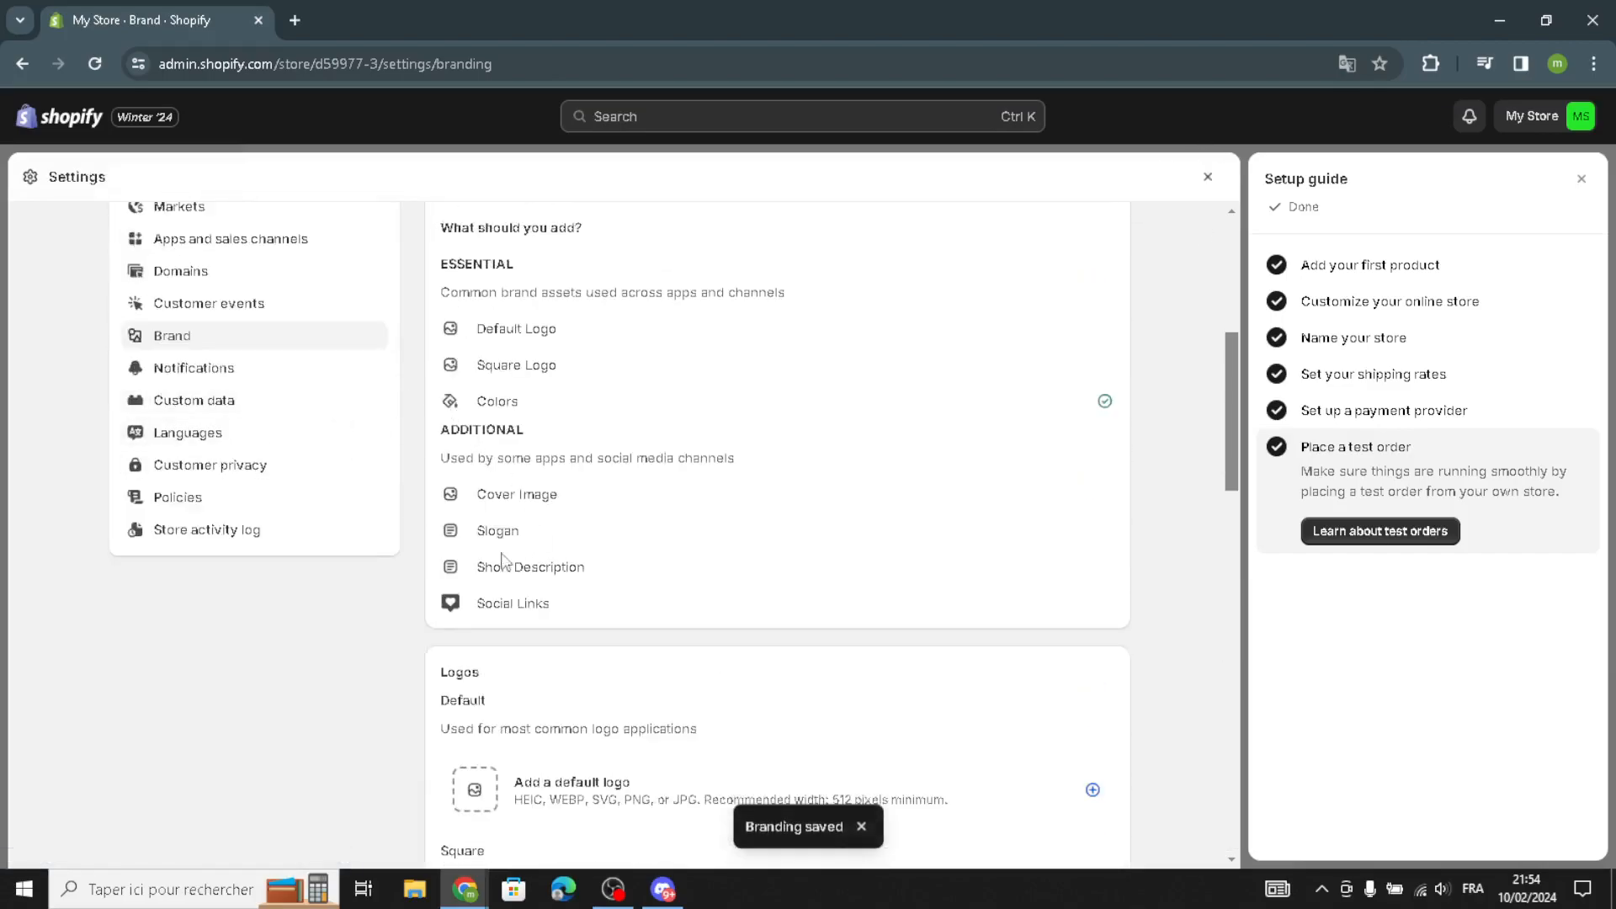
{"action": "scroll", "coordinate": [360, 711], "scroll_direction": "up", "scroll_amount": 1}
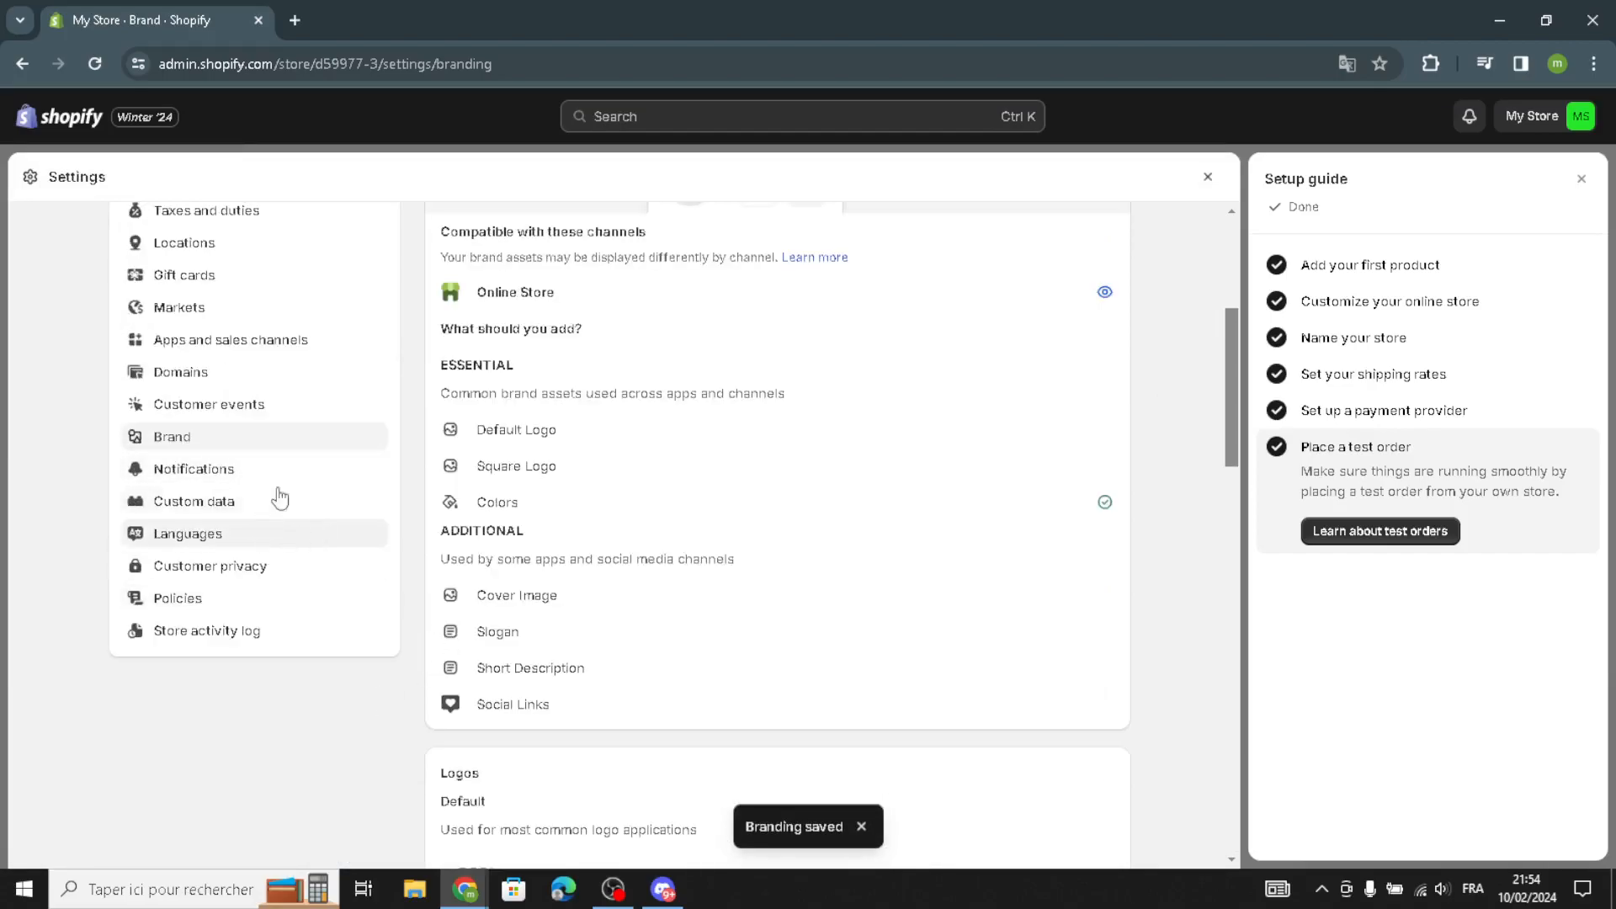
{"action": "left_click", "coordinate": [228, 471]}
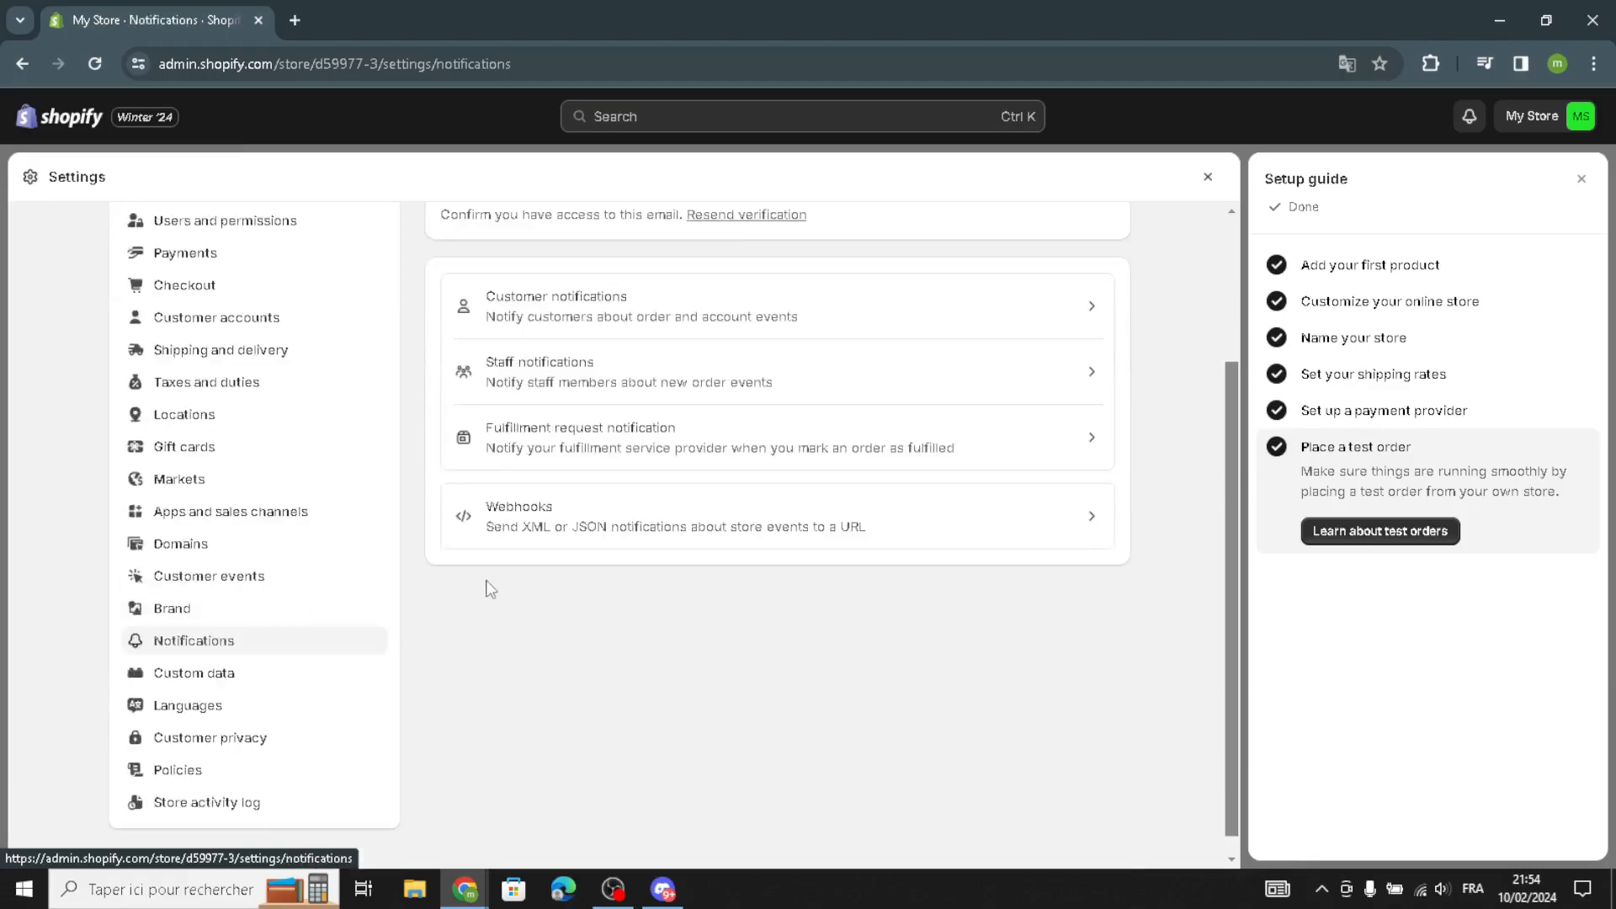
{"action": "scroll", "coordinate": [657, 566], "scroll_direction": "up", "scroll_amount": 3}
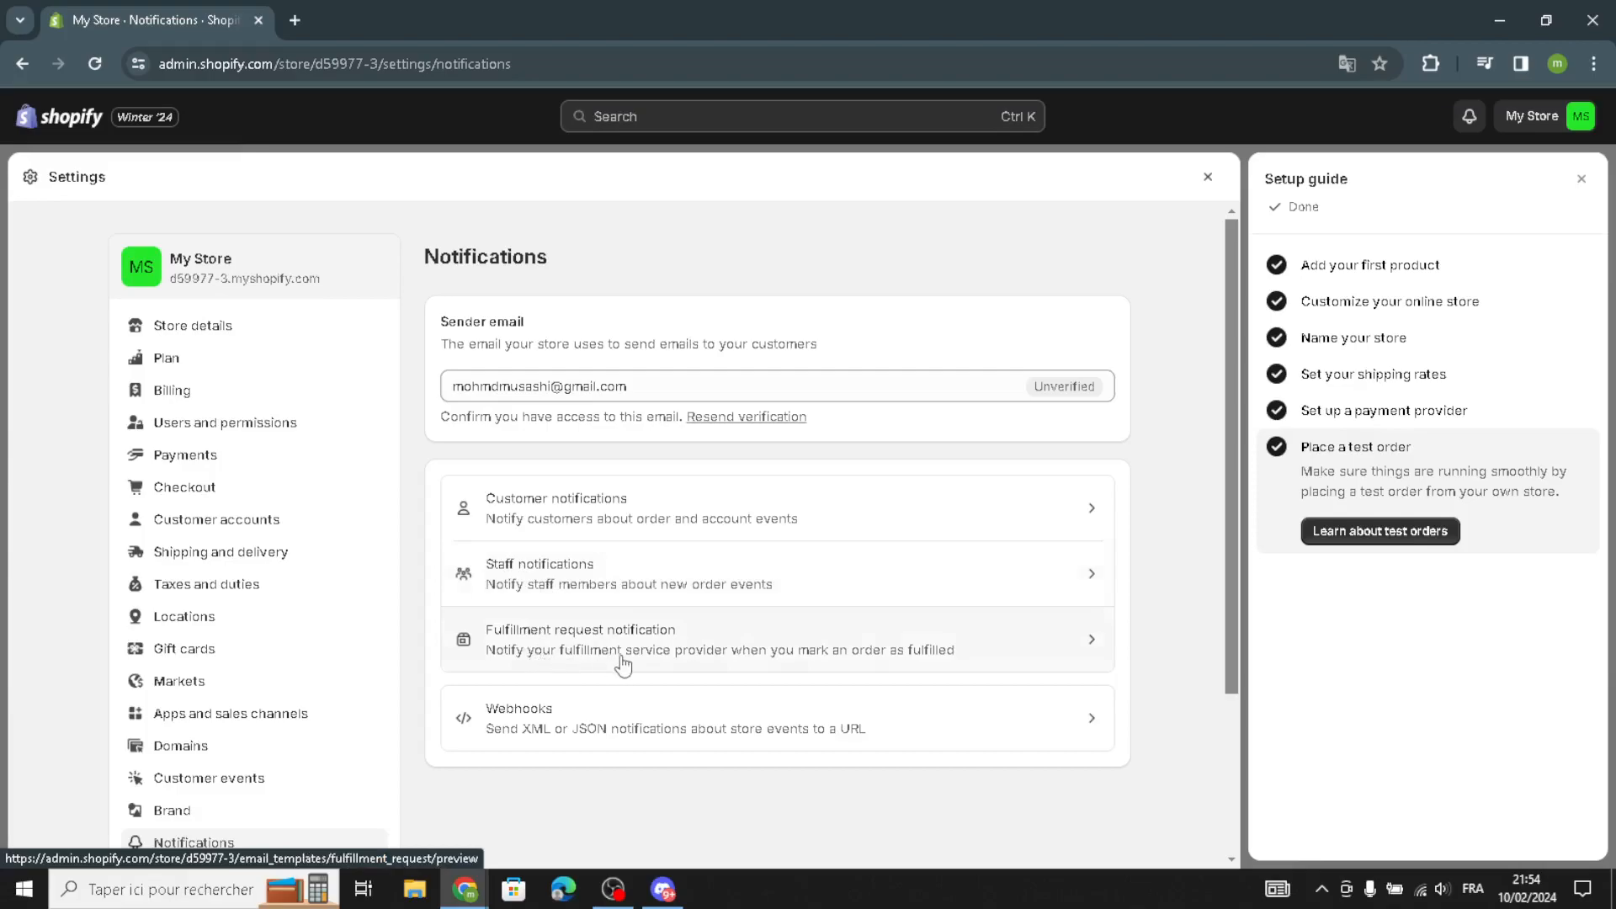
Open the languages settings, look at the options for adding a language, and leave without adding one
{"action": "scroll", "coordinate": [337, 733], "scroll_direction": "down", "scroll_amount": 3}
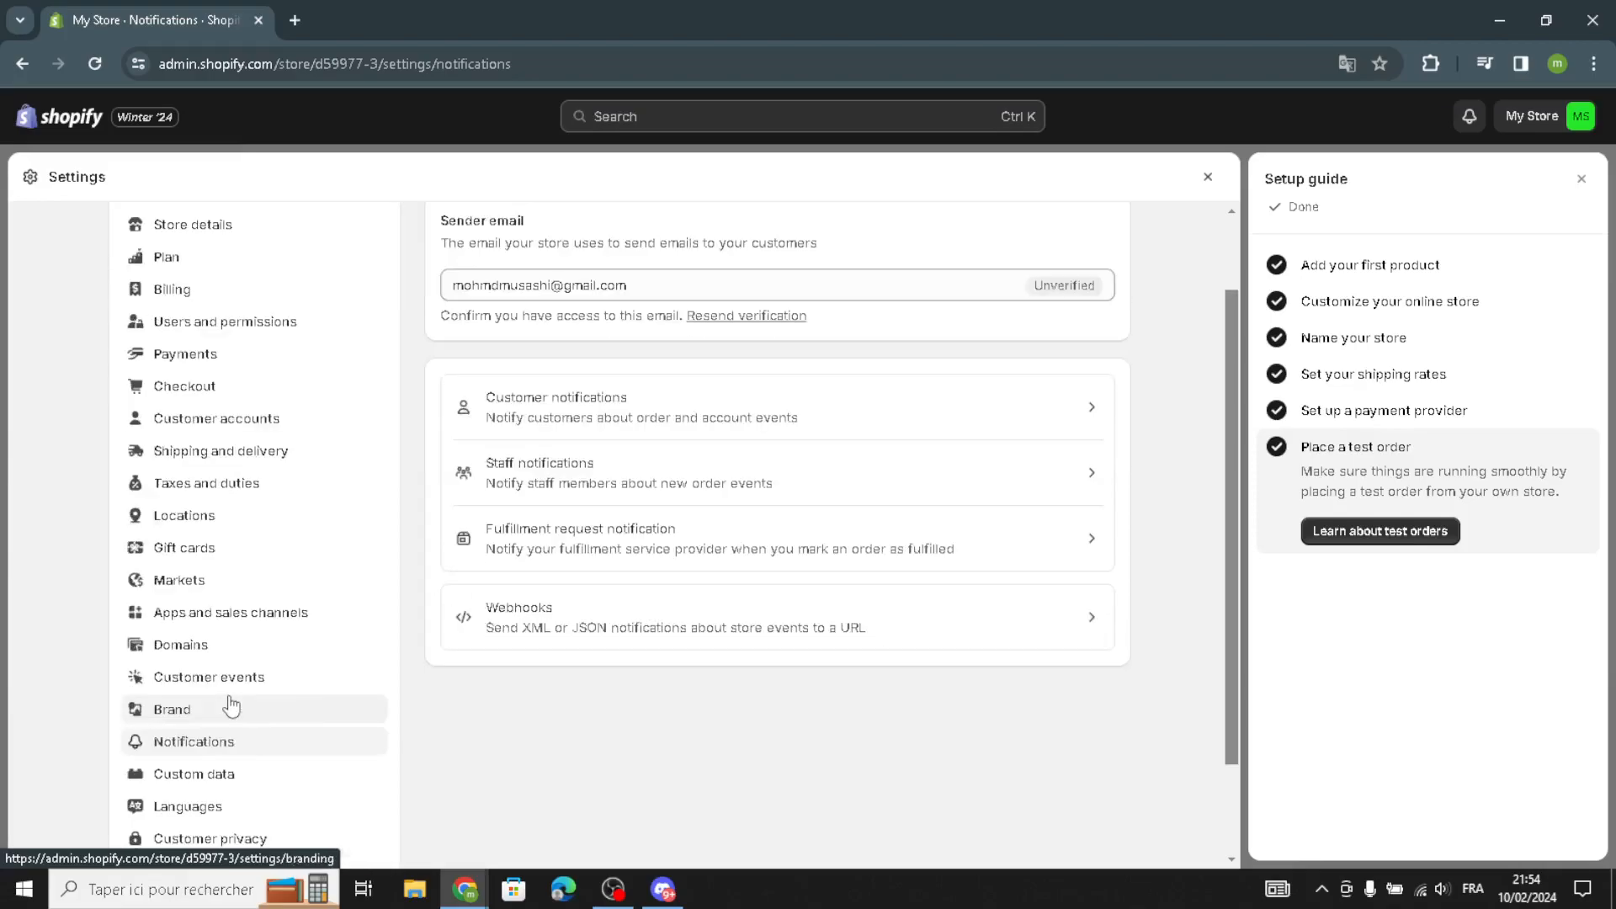
{"action": "left_click", "coordinate": [207, 691]}
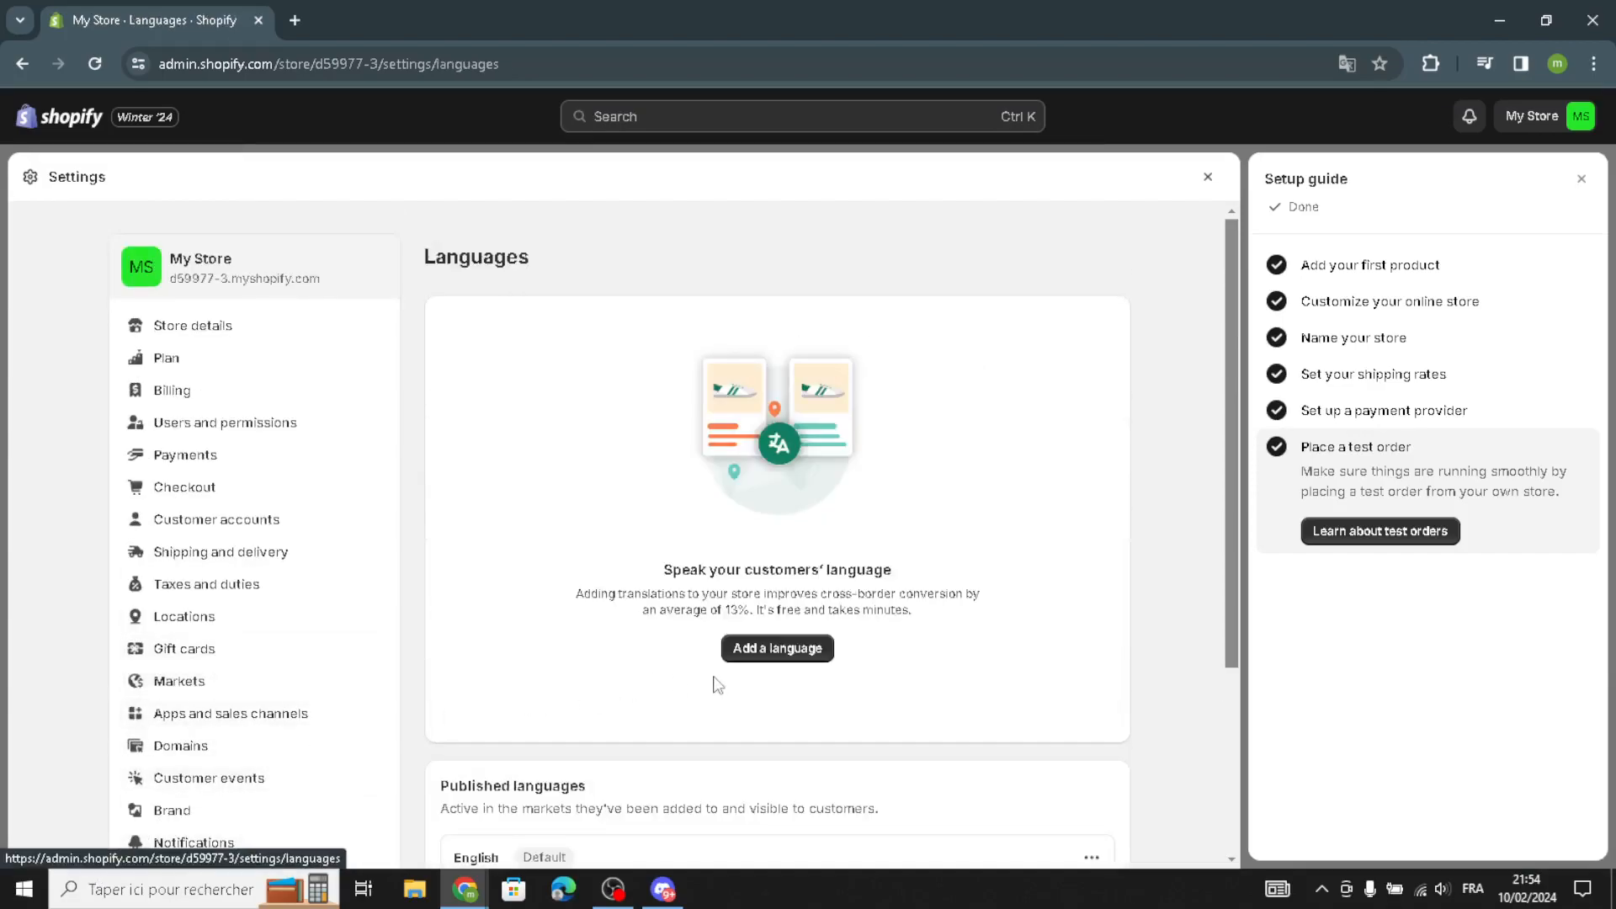
{"action": "left_click", "coordinate": [742, 662]}
{"action": "left_click", "coordinate": [836, 447]}
{"action": "left_click", "coordinate": [837, 441]}
{"action": "left_click", "coordinate": [1095, 348]}
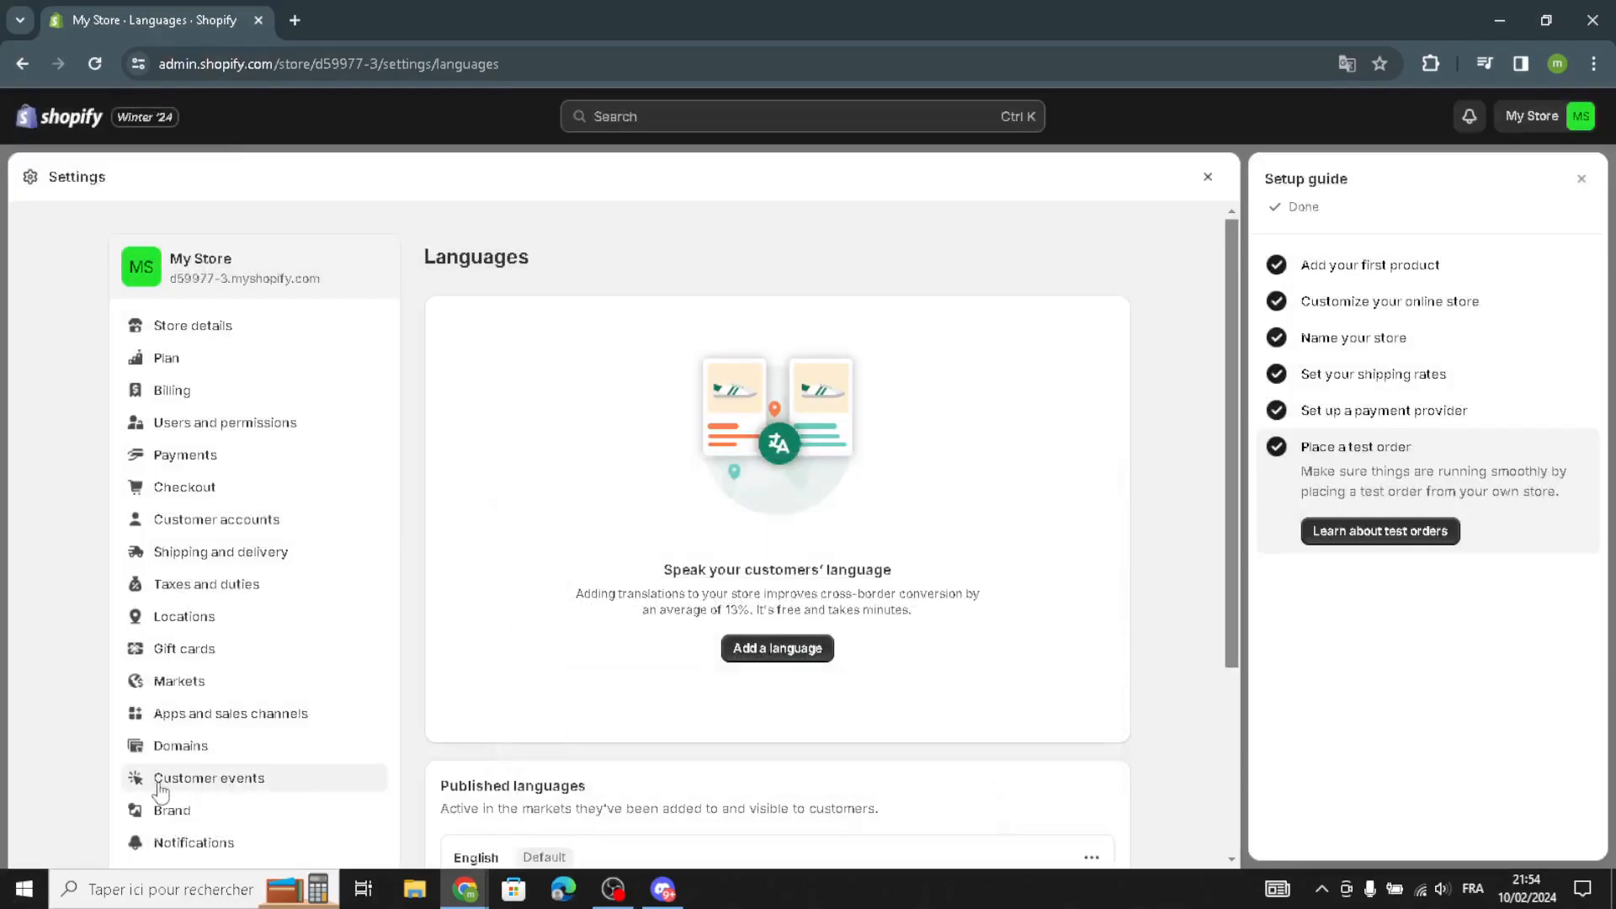
Review the customer privacy settings, including privacy policy, cookie banner, data sales opt-out, marketing settings and data storage location
{"action": "scroll", "coordinate": [215, 779], "scroll_direction": "down", "scroll_amount": 3}
{"action": "left_click", "coordinate": [216, 747]}
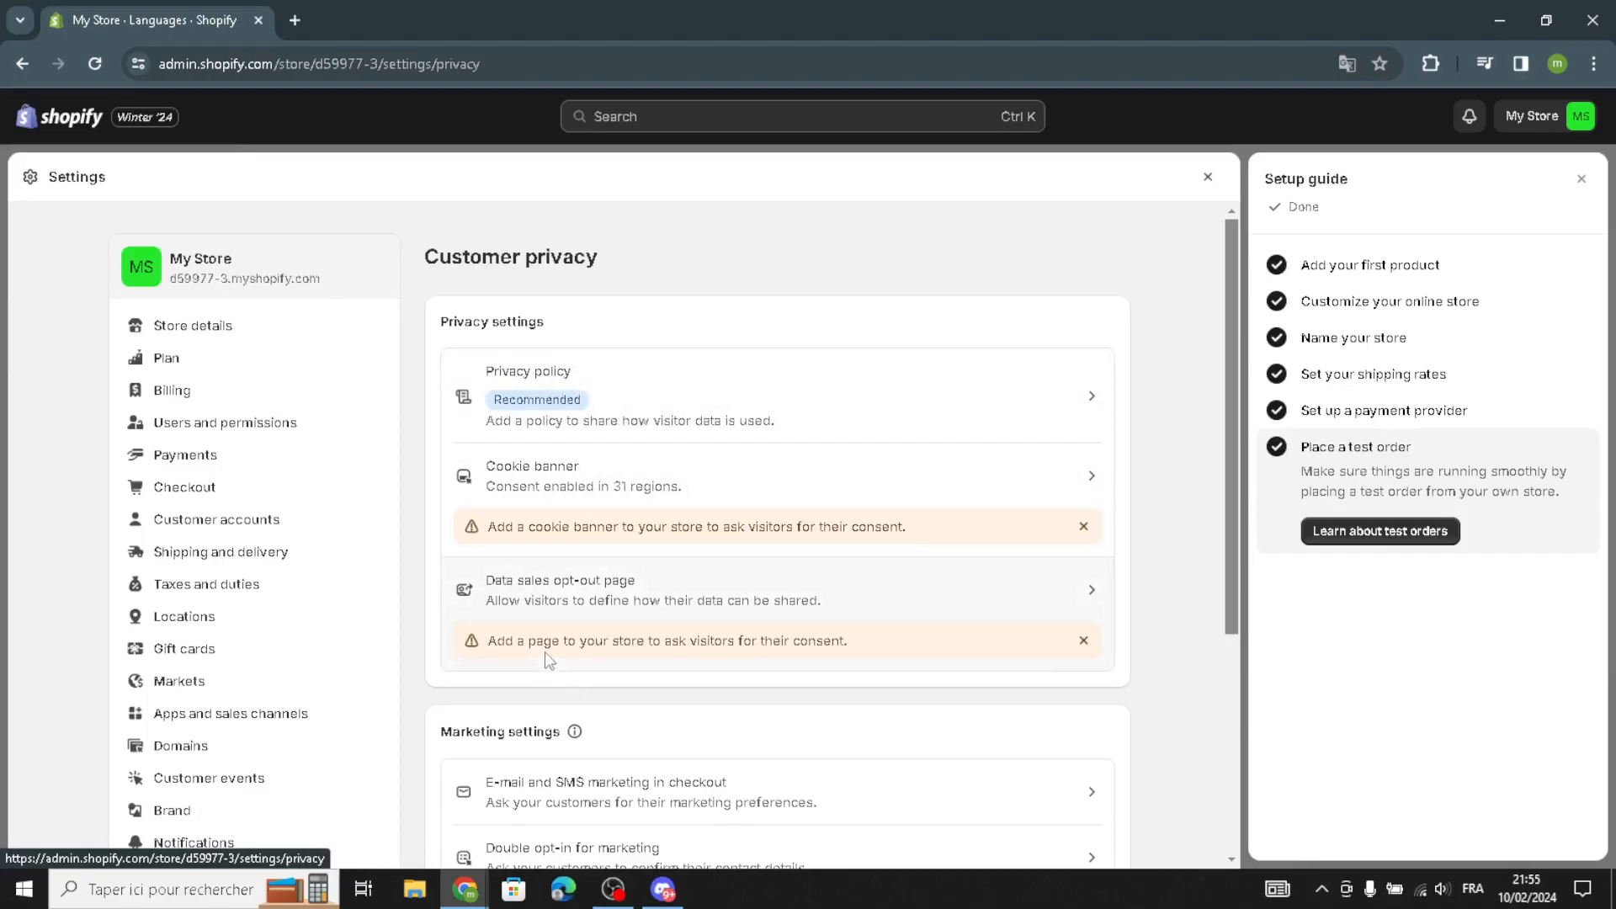
{"action": "scroll", "coordinate": [539, 724], "scroll_direction": "down", "scroll_amount": 1}
{"action": "scroll", "coordinate": [539, 727], "scroll_direction": "down", "scroll_amount": 1}
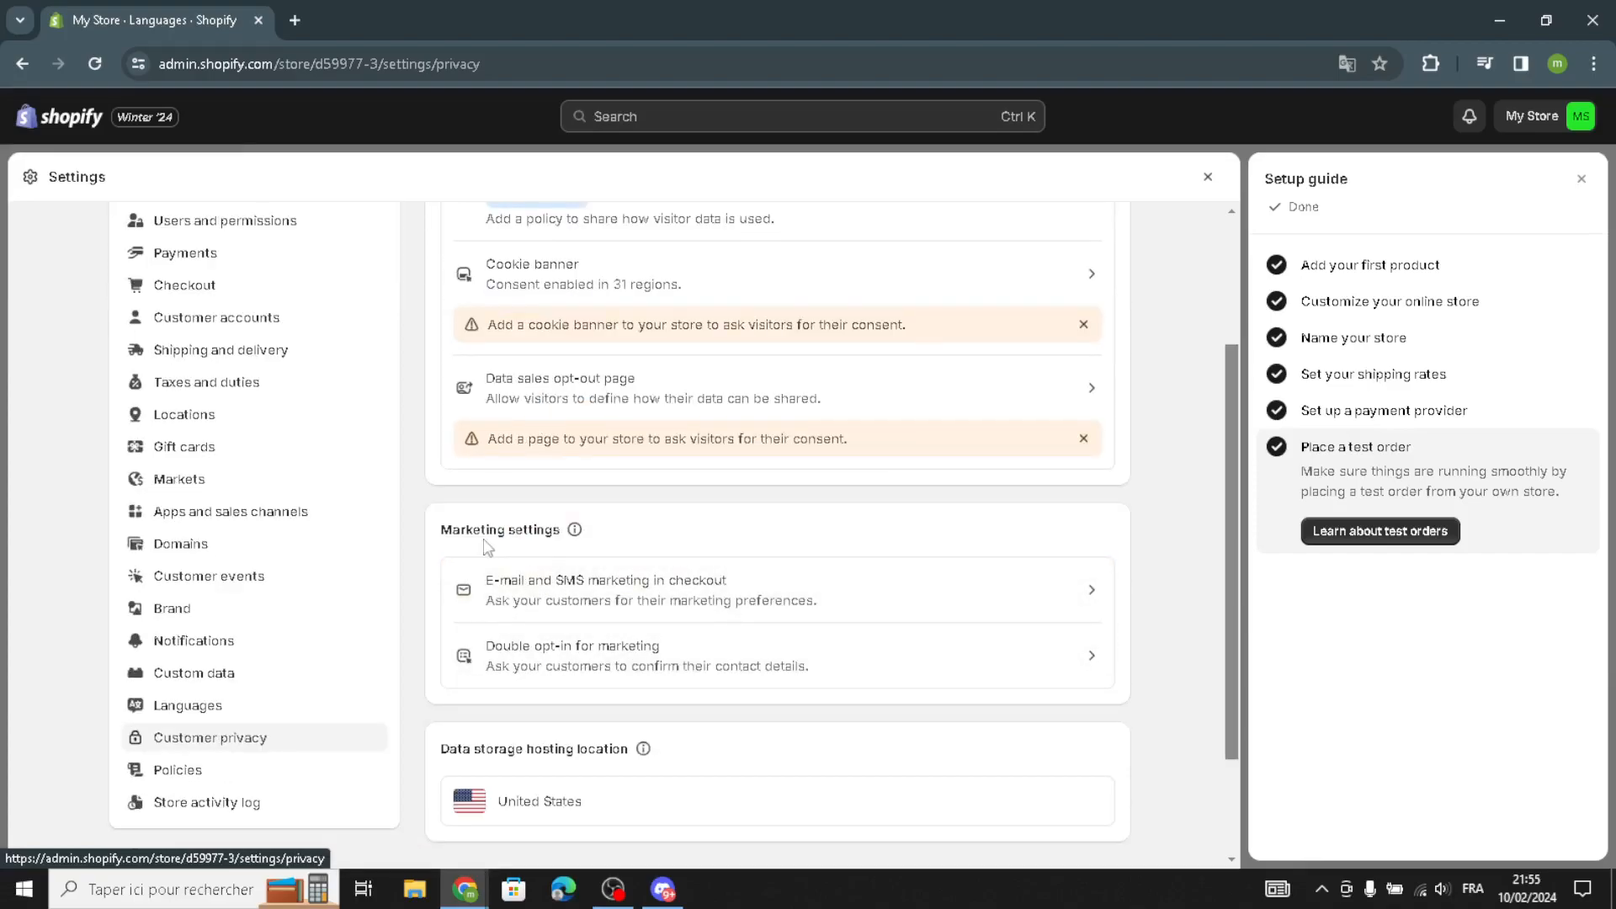
{"action": "scroll", "coordinate": [289, 724], "scroll_direction": "down", "scroll_amount": 1}
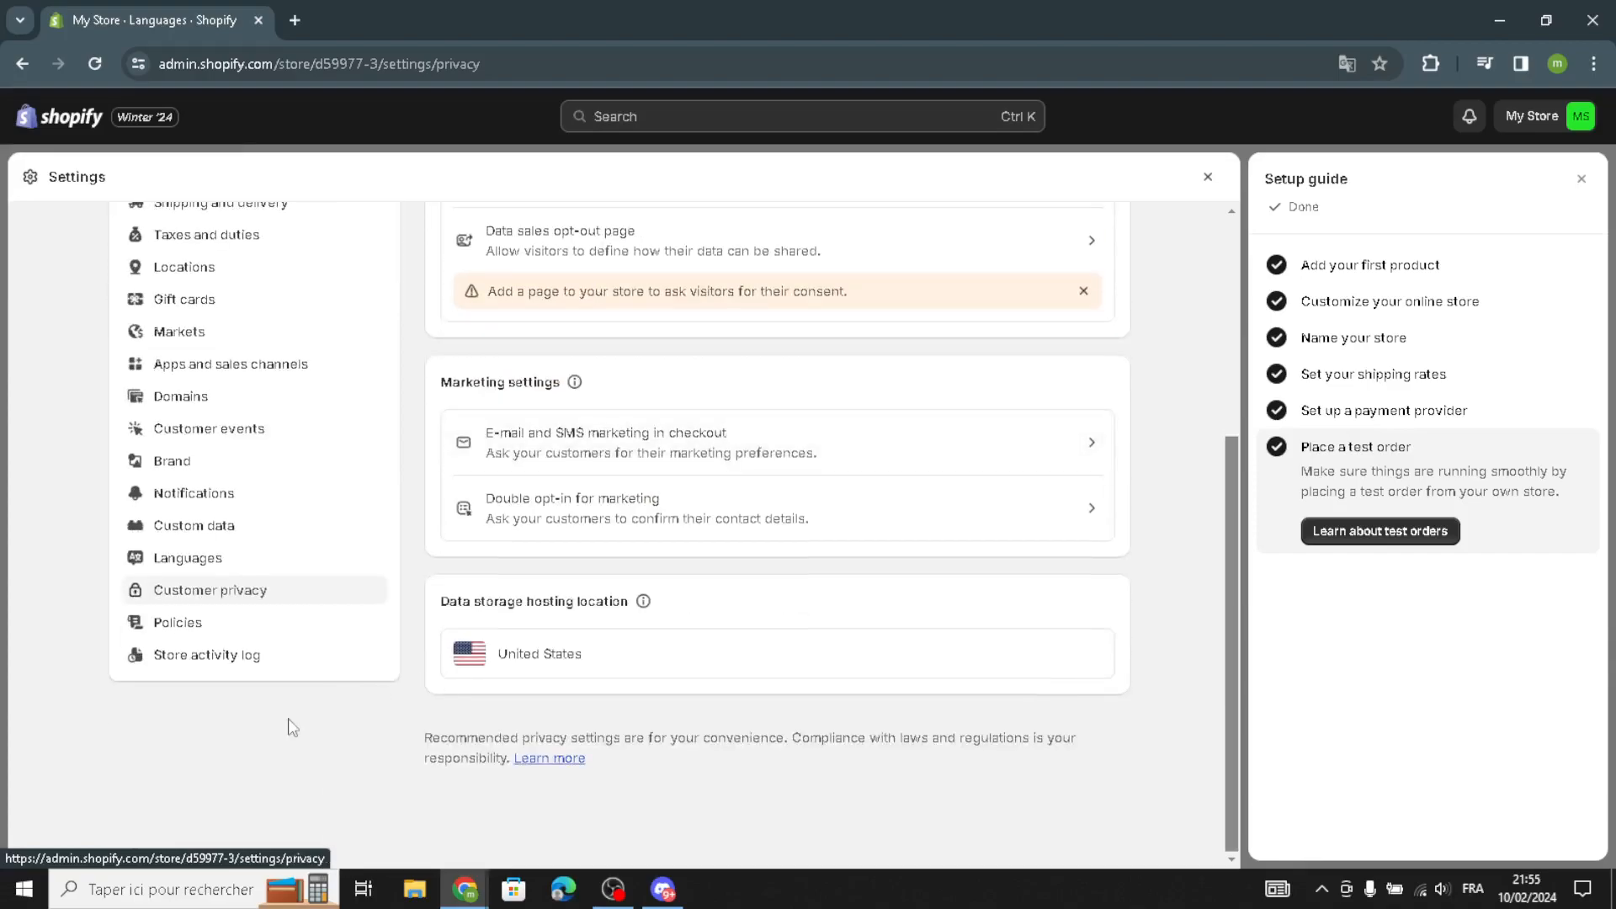
{"action": "scroll", "coordinate": [289, 724], "scroll_direction": "up", "scroll_amount": 3}
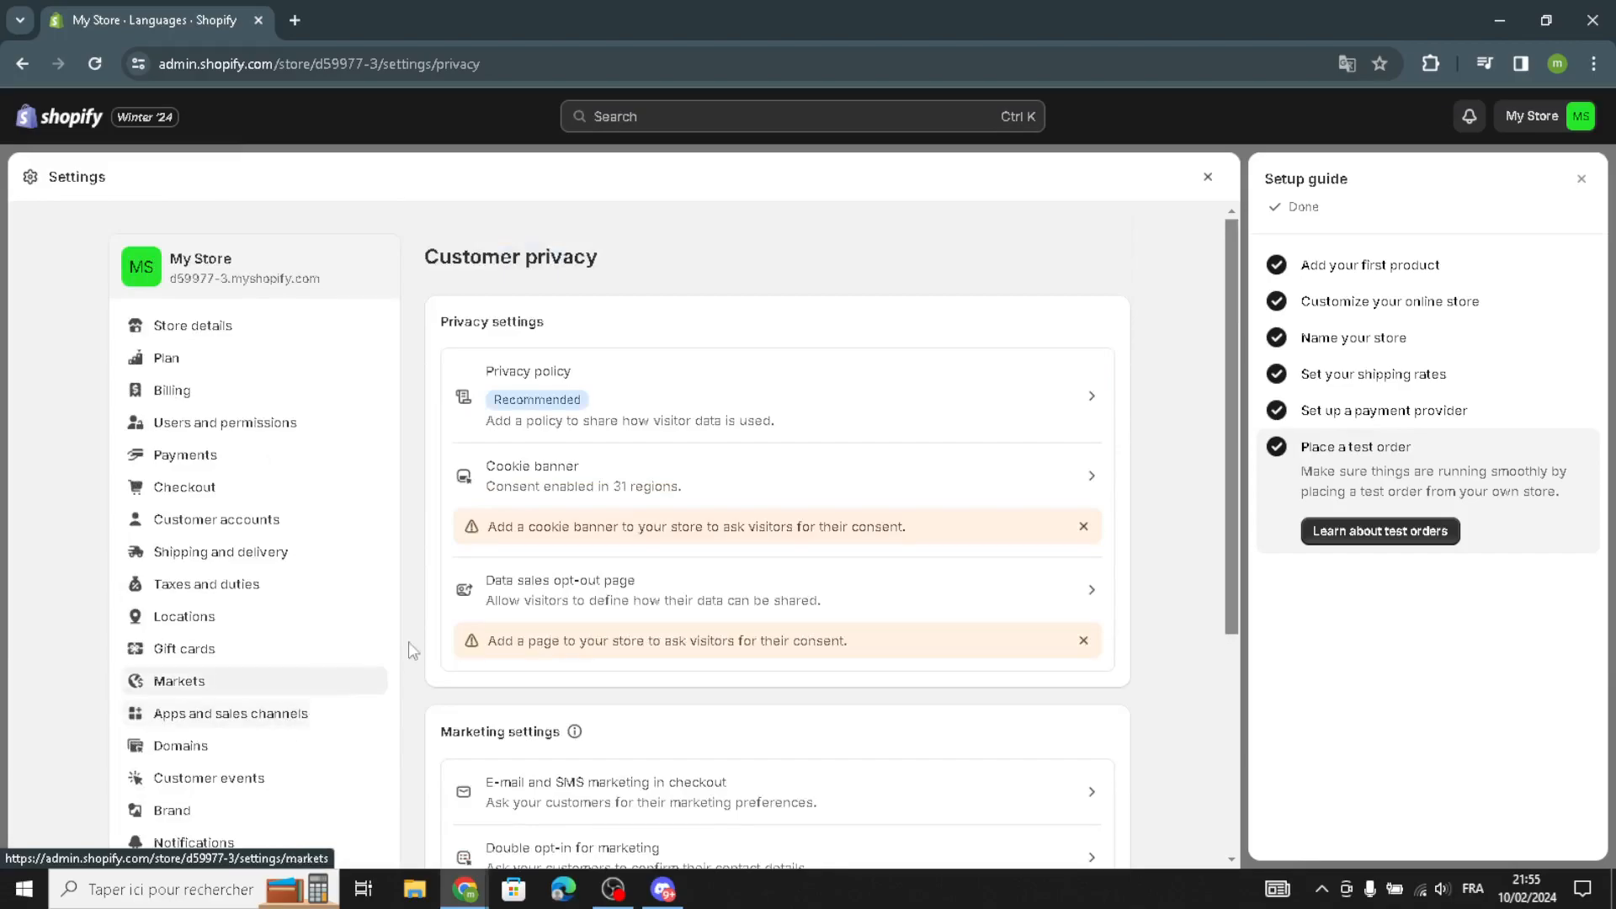
Close the setup guide and the settings to return to the admin home, and collapse the trial notice
{"action": "left_click", "coordinate": [1581, 178]}
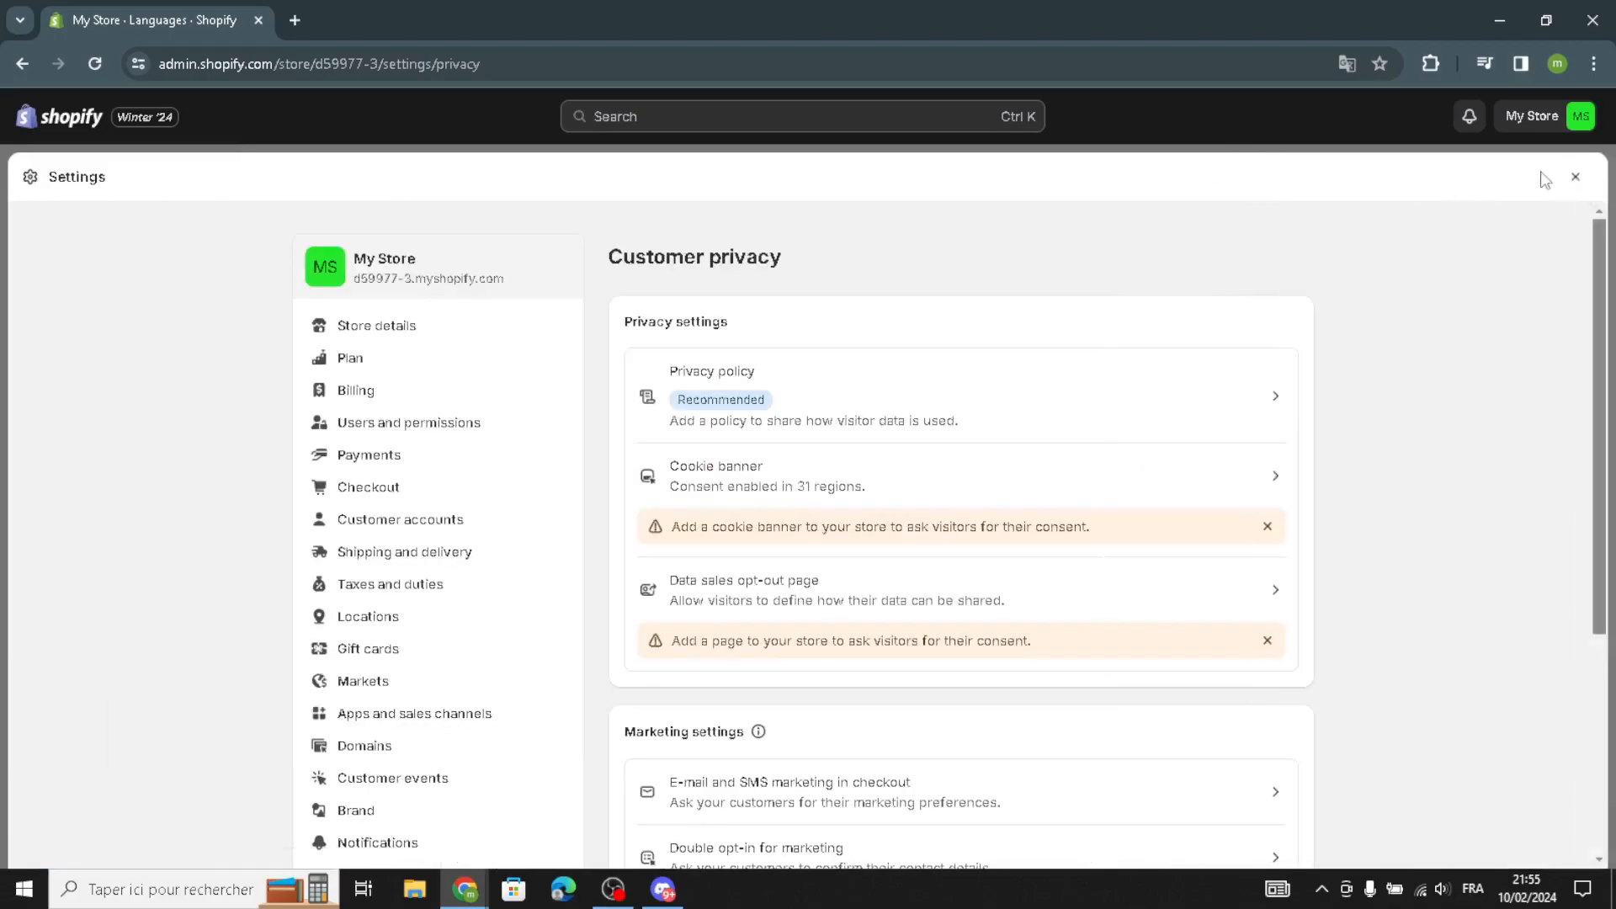
{"action": "left_click", "coordinate": [1575, 177]}
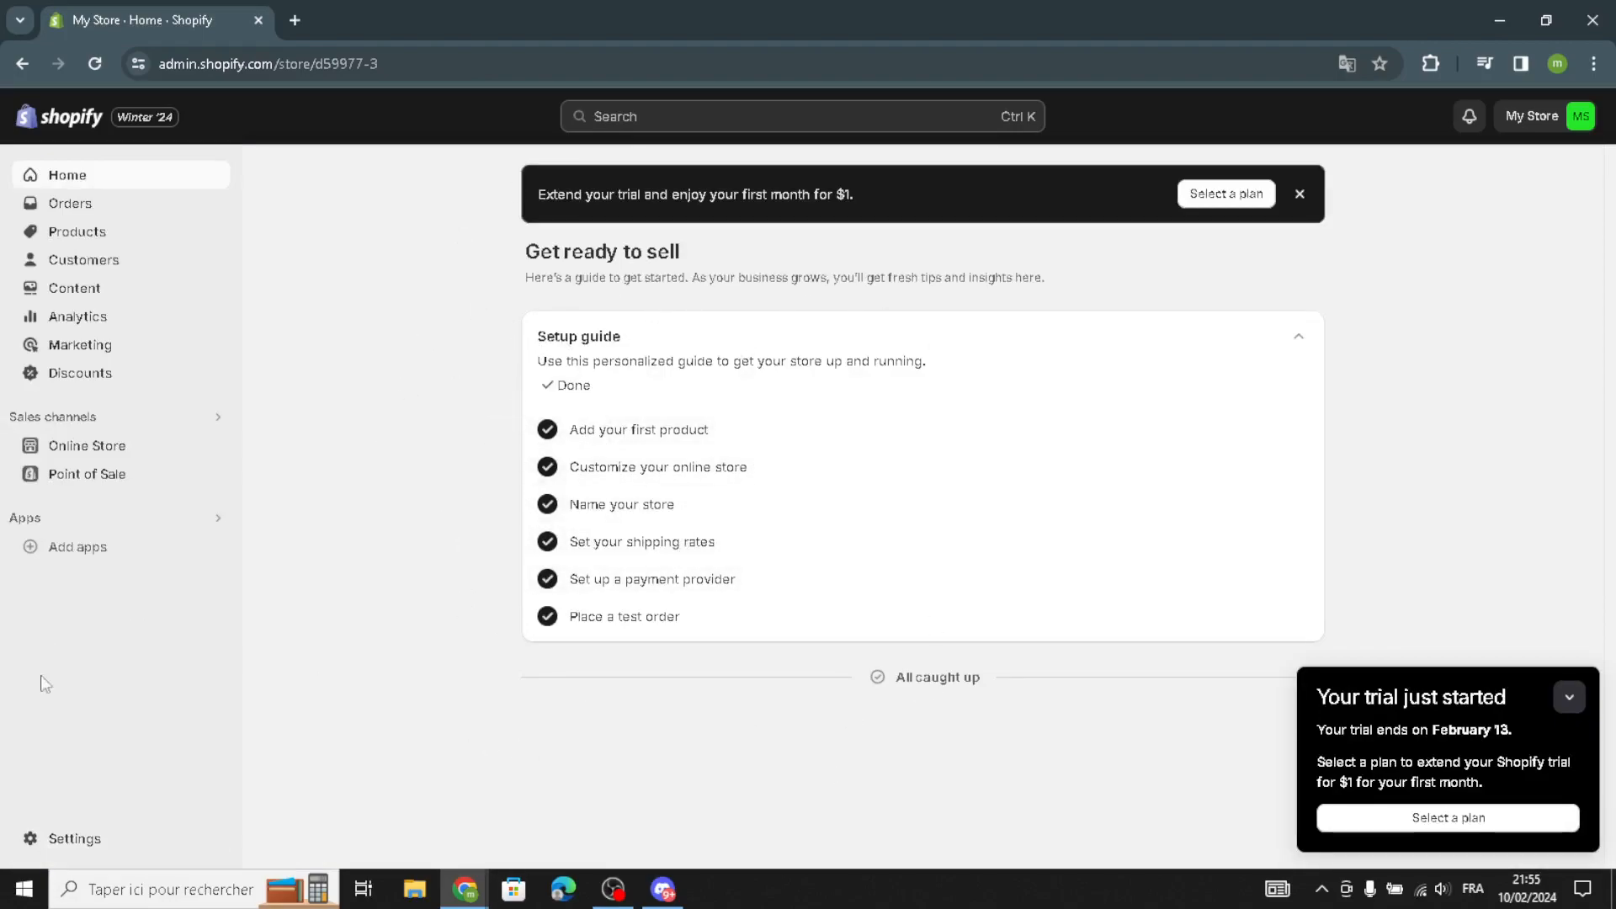
{"action": "left_click", "coordinate": [1569, 697]}
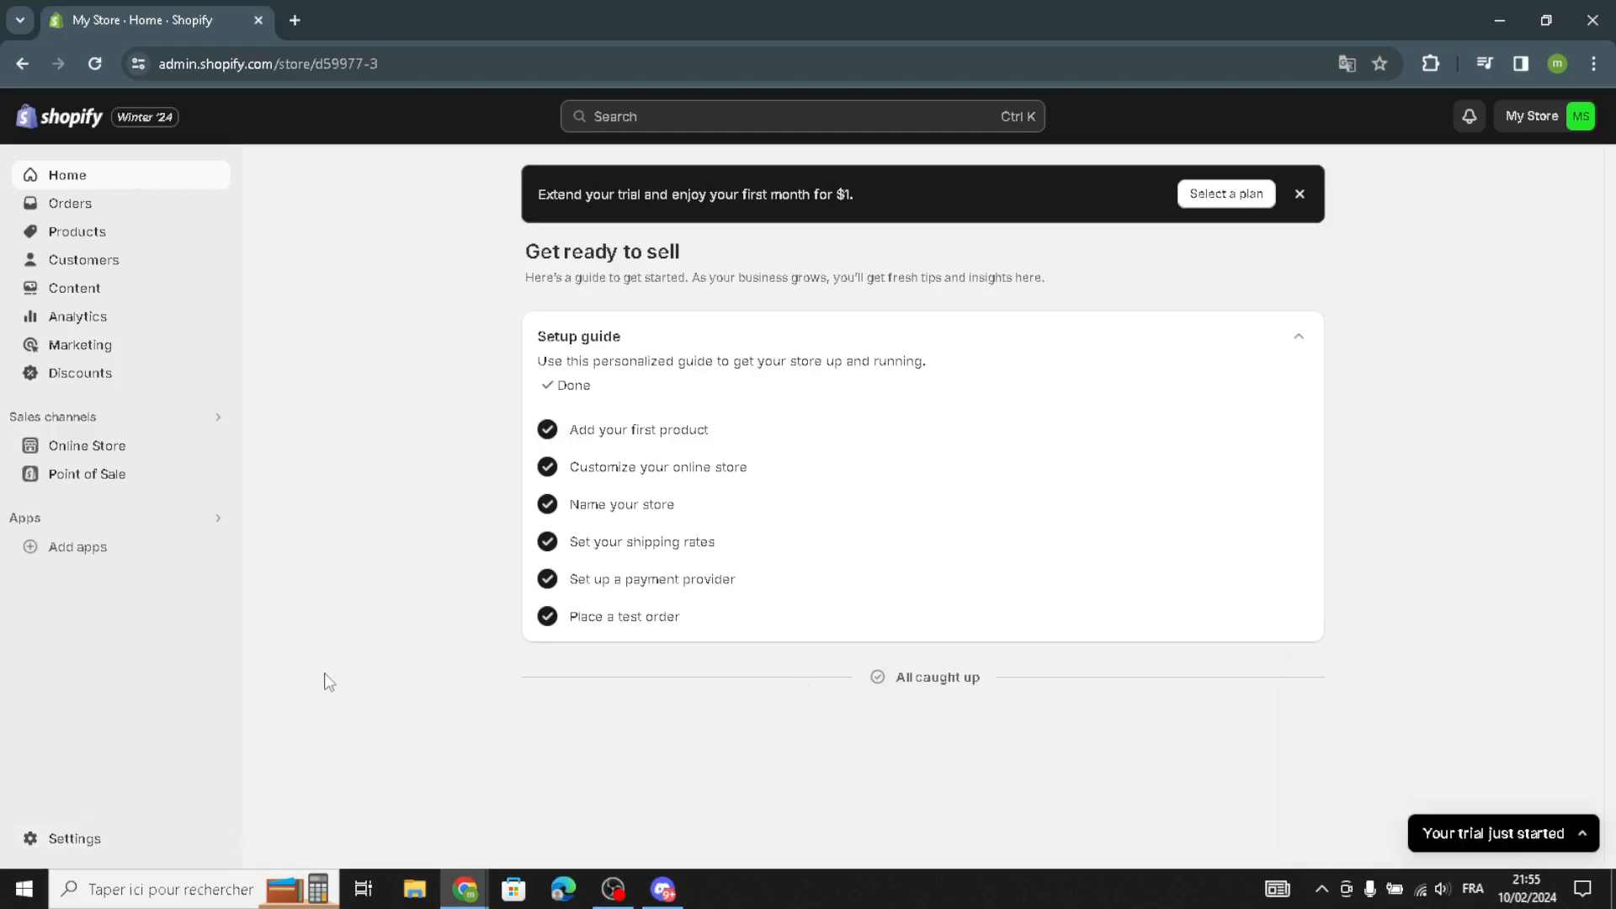